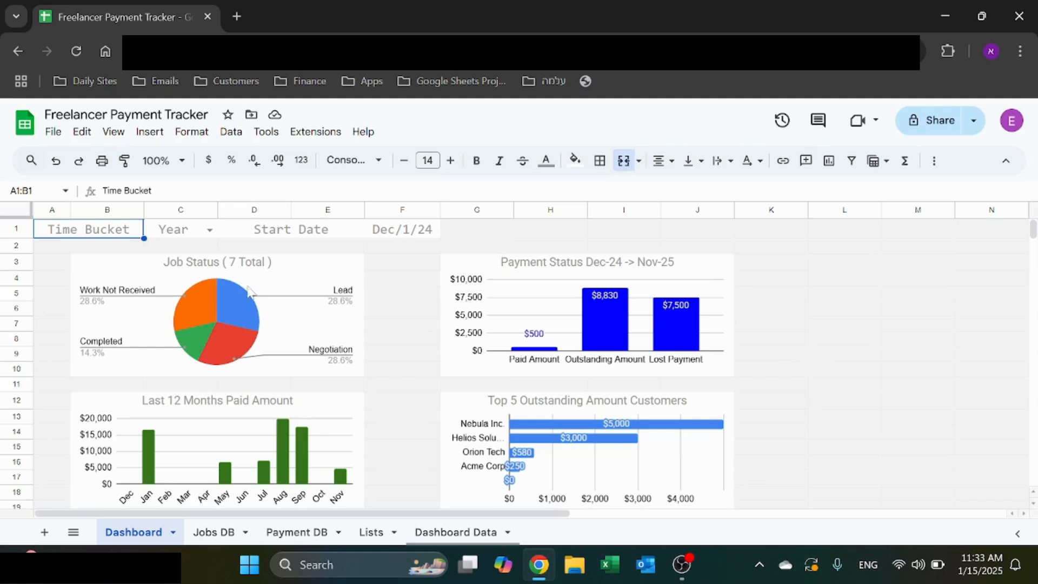
Step: Try the dashboard's Time Bucket setting with Quarter, Year and Month in turn
click(209, 230)
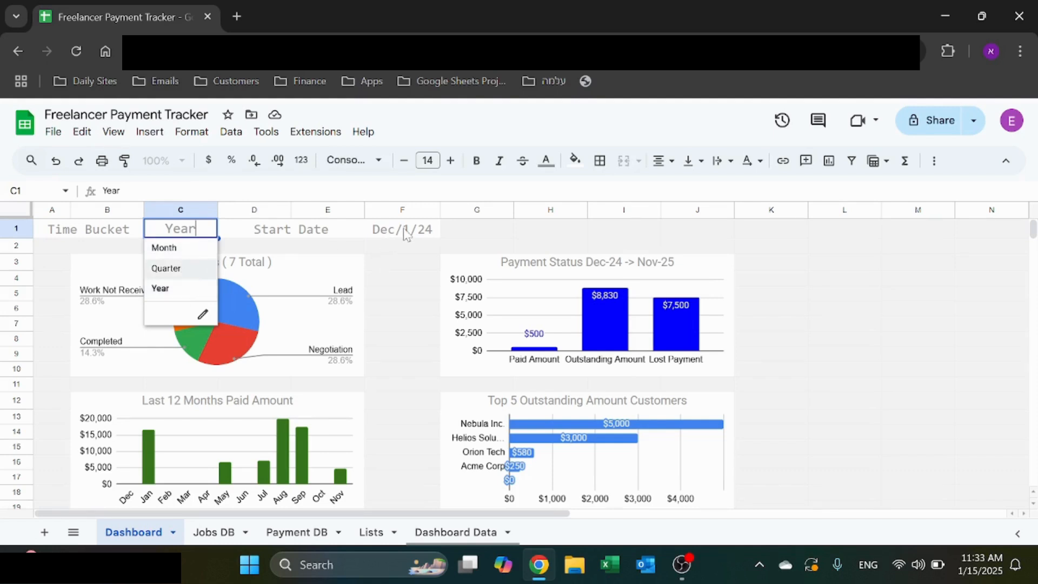
click(184, 269)
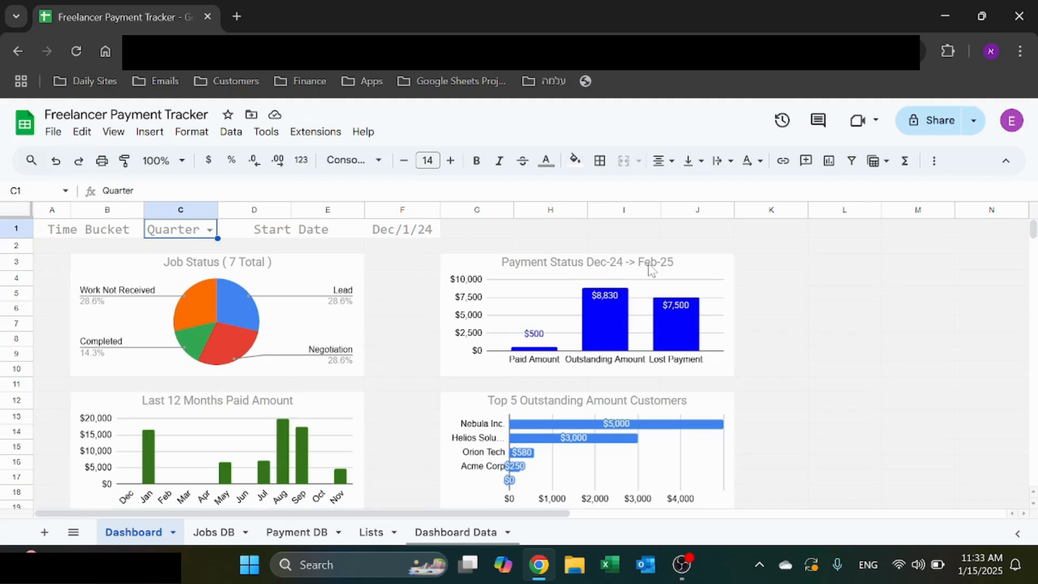
click(211, 231)
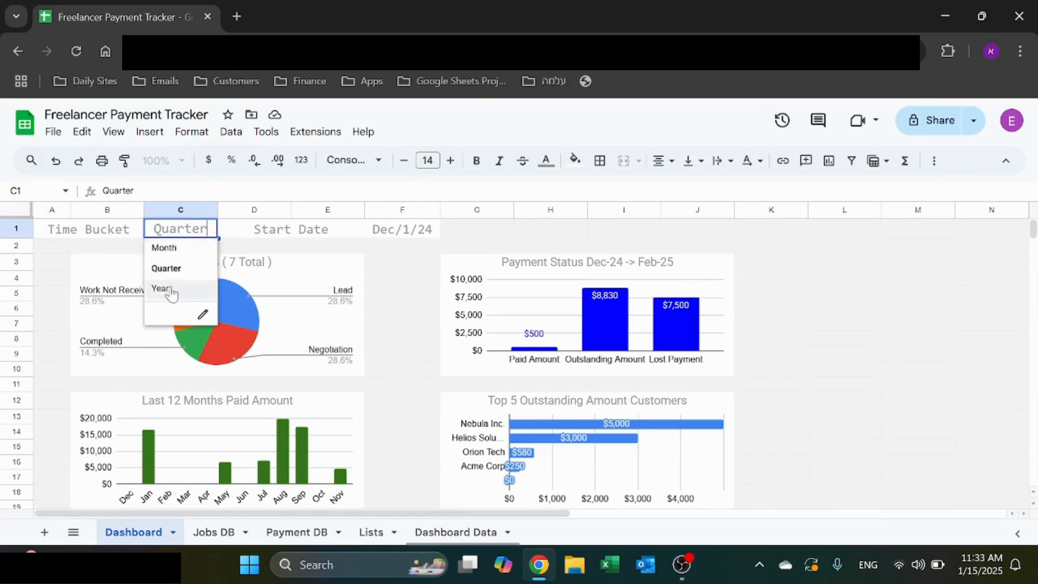
click(169, 293)
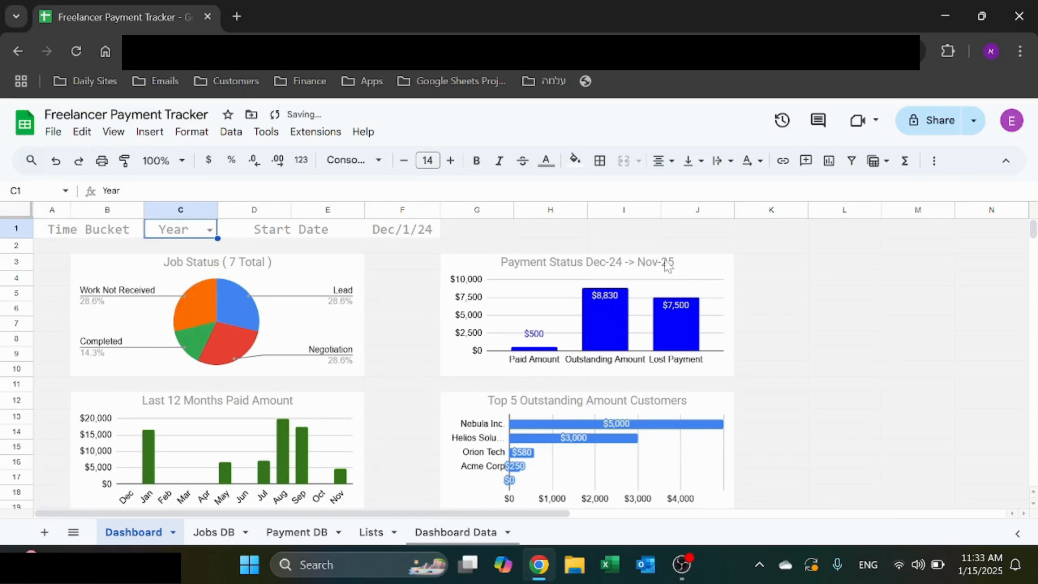
click(210, 230)
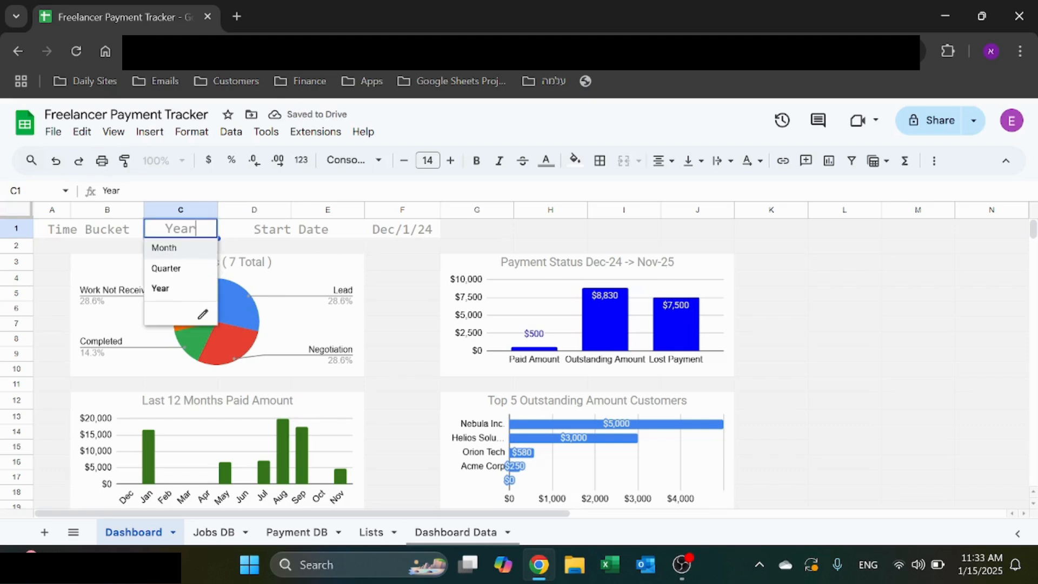
click(177, 249)
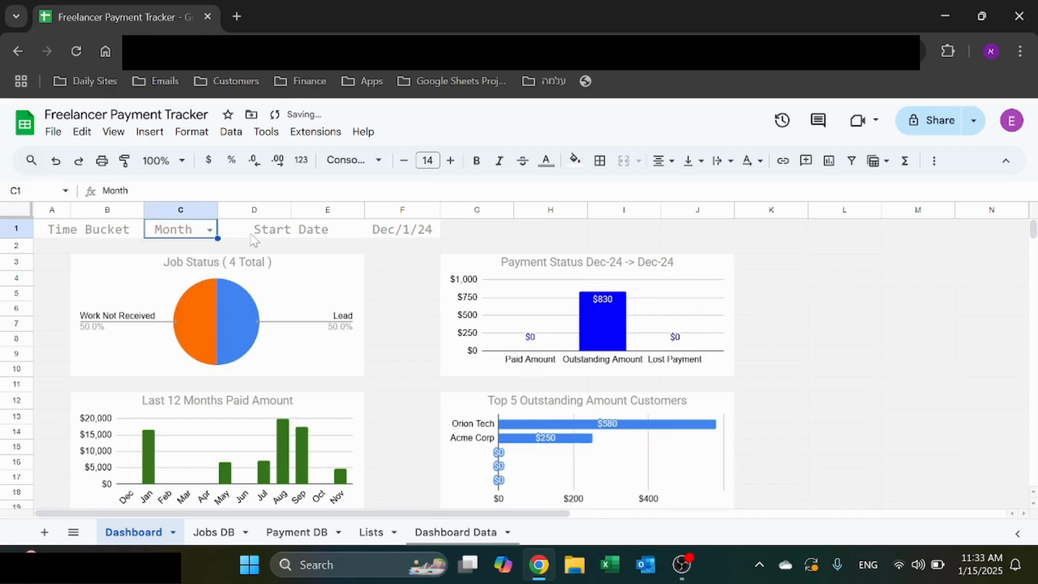
Step: Set the dashboard's Time Bucket to Quarter and its Start Date to 11/1/24
click(211, 229)
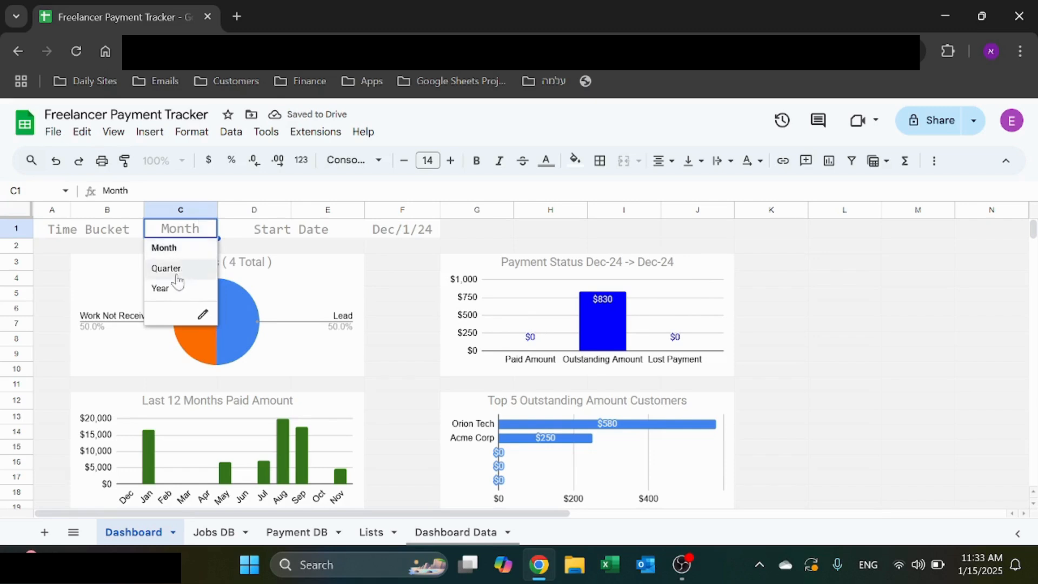
click(171, 269)
click(405, 230)
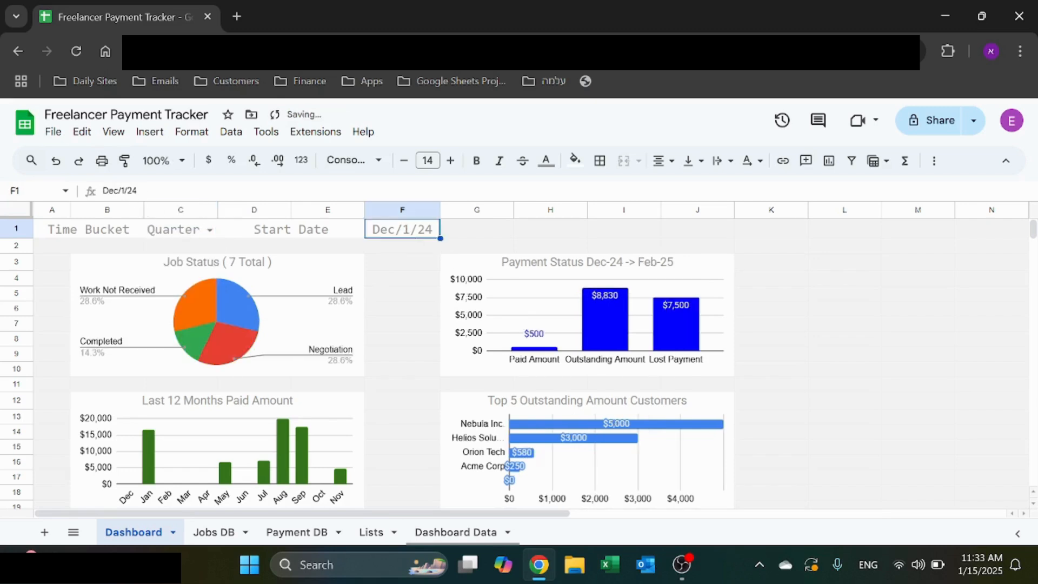
text(11/1/24)
key(Return)
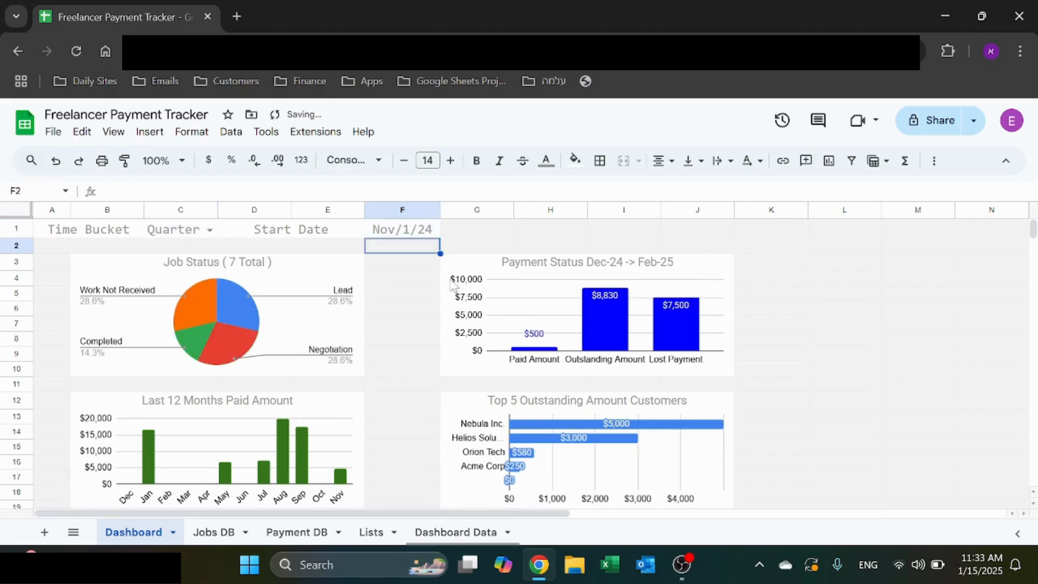
key(Up)
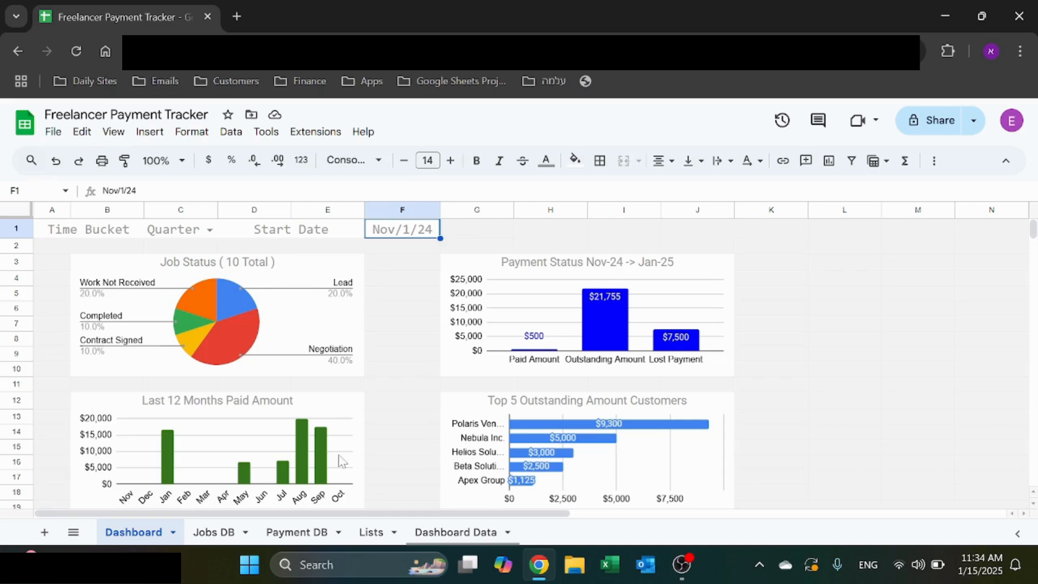
Step: Examine the Last 12 Months Paid Amount and Top 5 Outstanding Amount Customers charts on the dashboard
scroll(391, 436, down, 2)
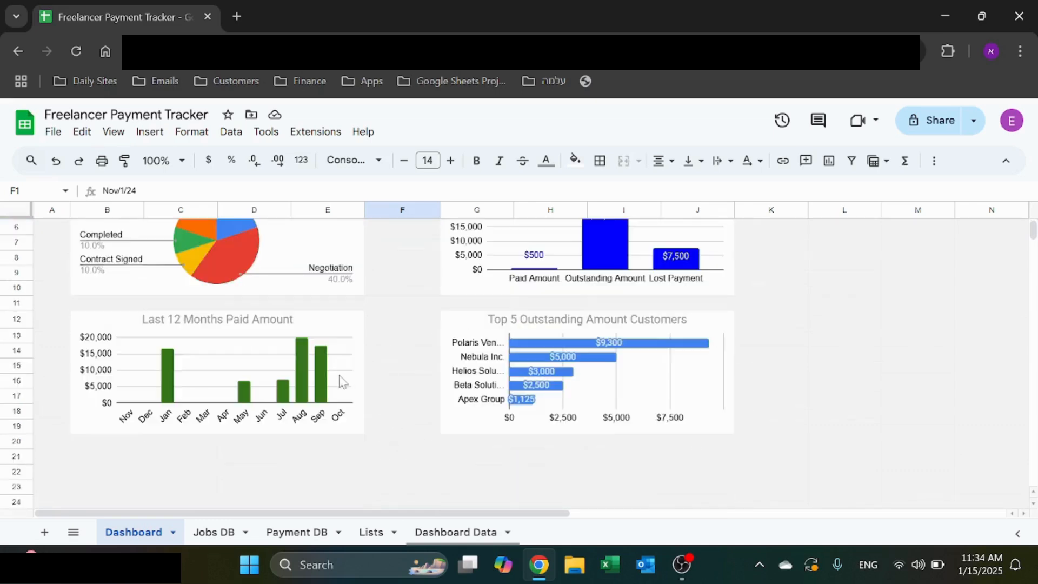
click(323, 366)
click(401, 353)
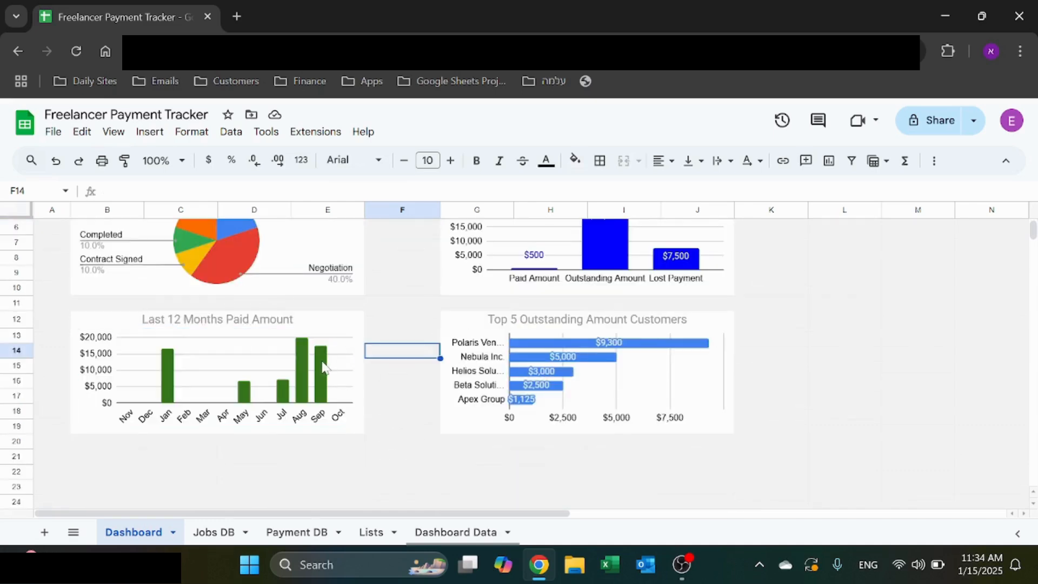
click(322, 373)
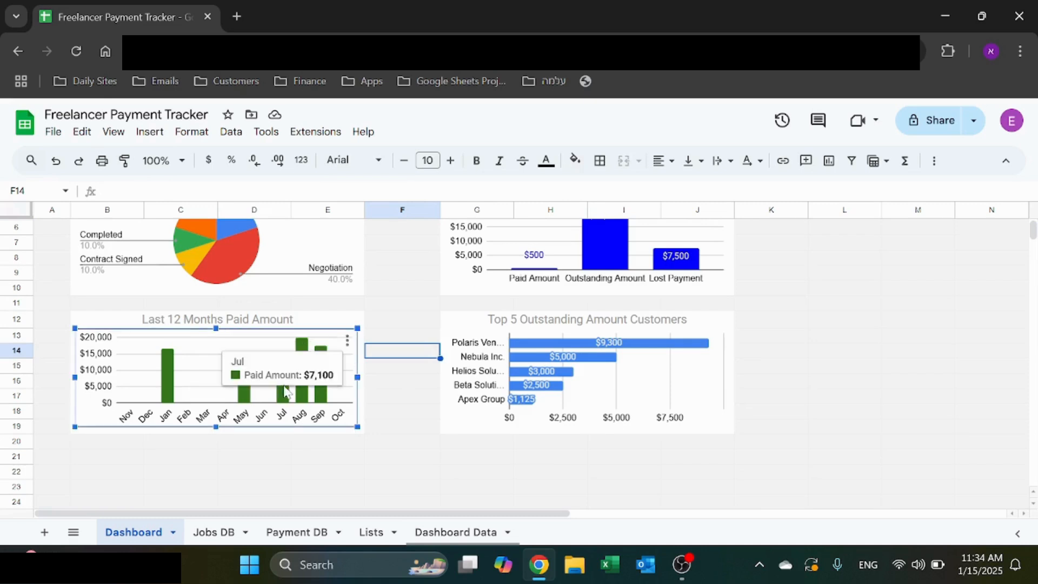
click(422, 367)
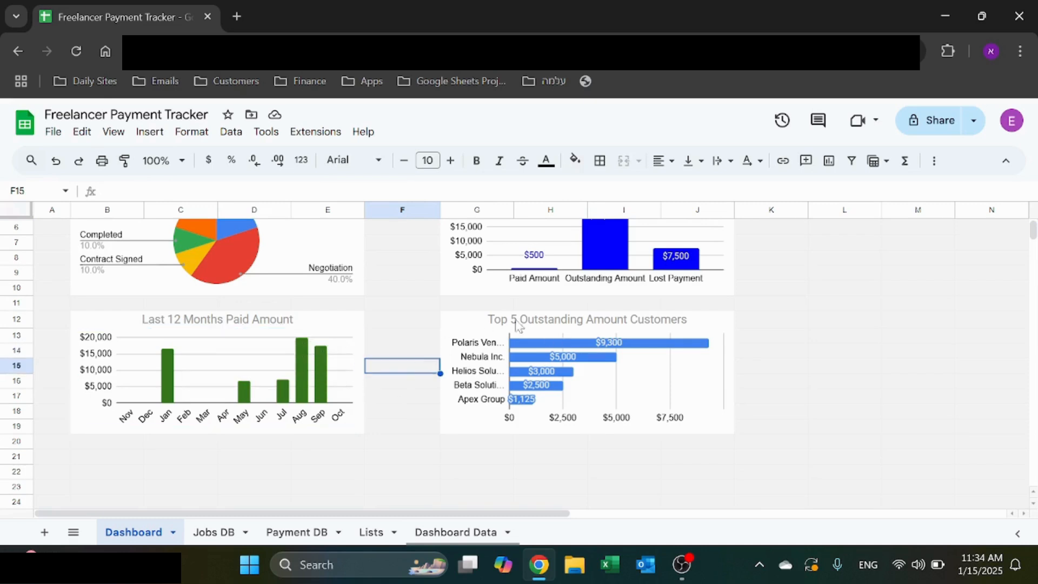
scroll(611, 329, up, 2)
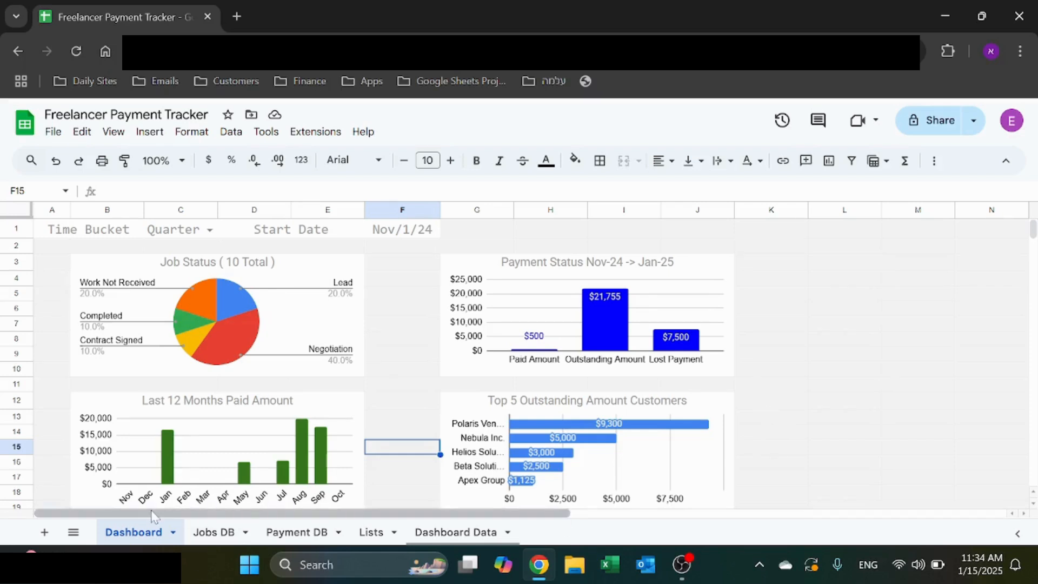
Step: Inspect job 101's ID, client, description, date and available status options in the Jobs DB sheet
click(212, 533)
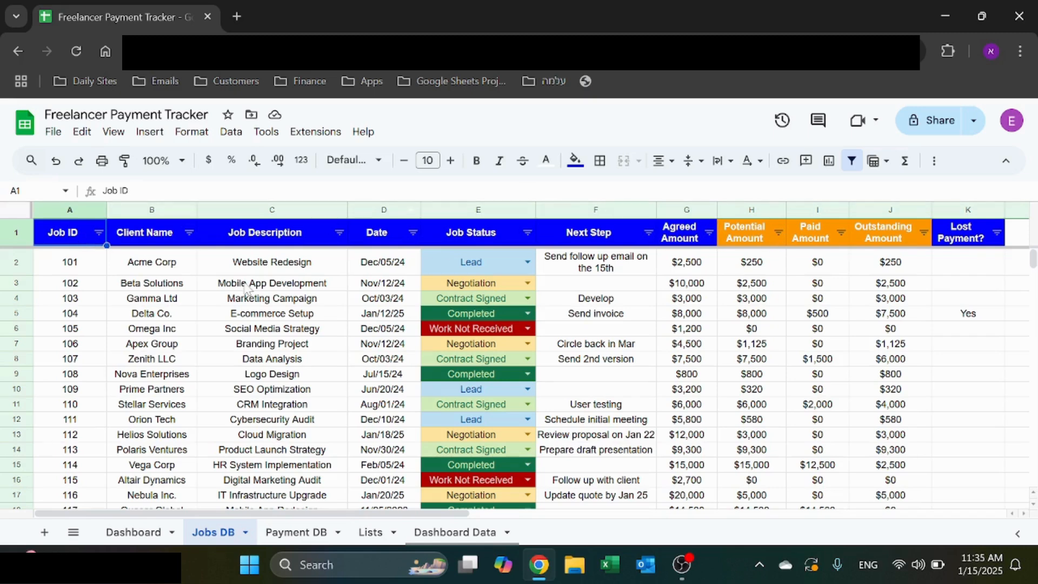
click(71, 266)
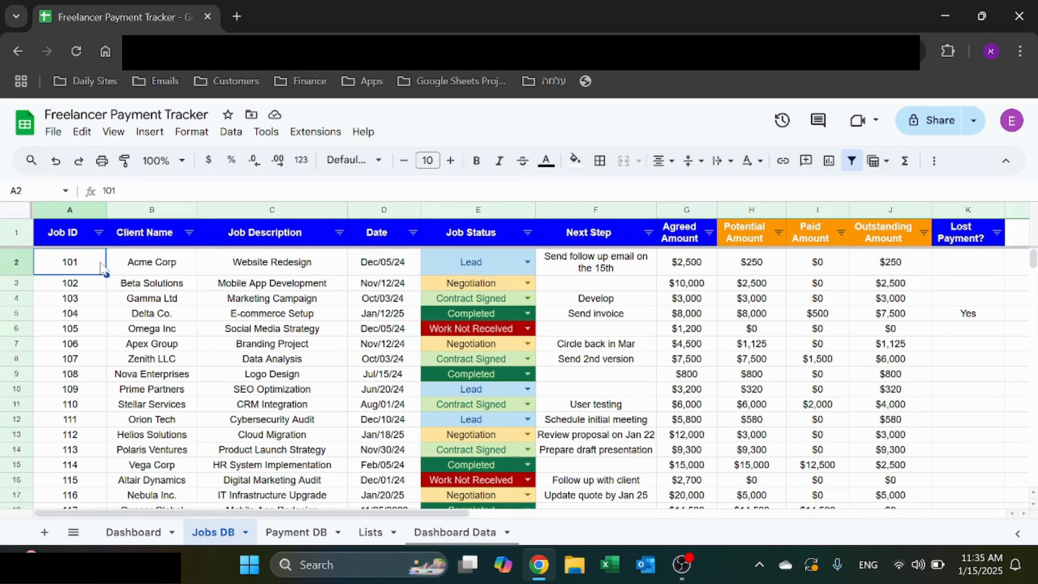
click(152, 268)
click(302, 269)
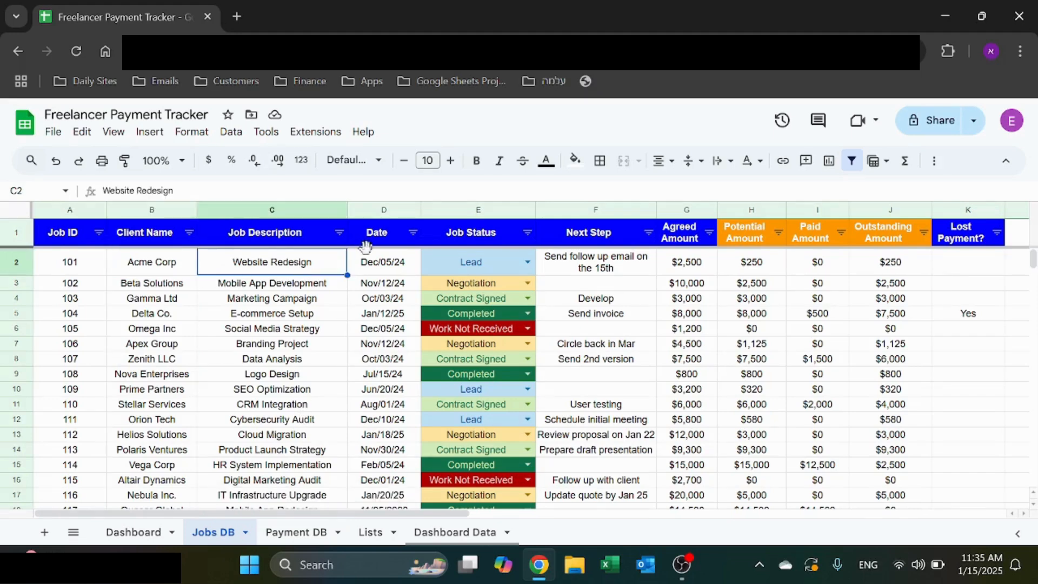
click(388, 268)
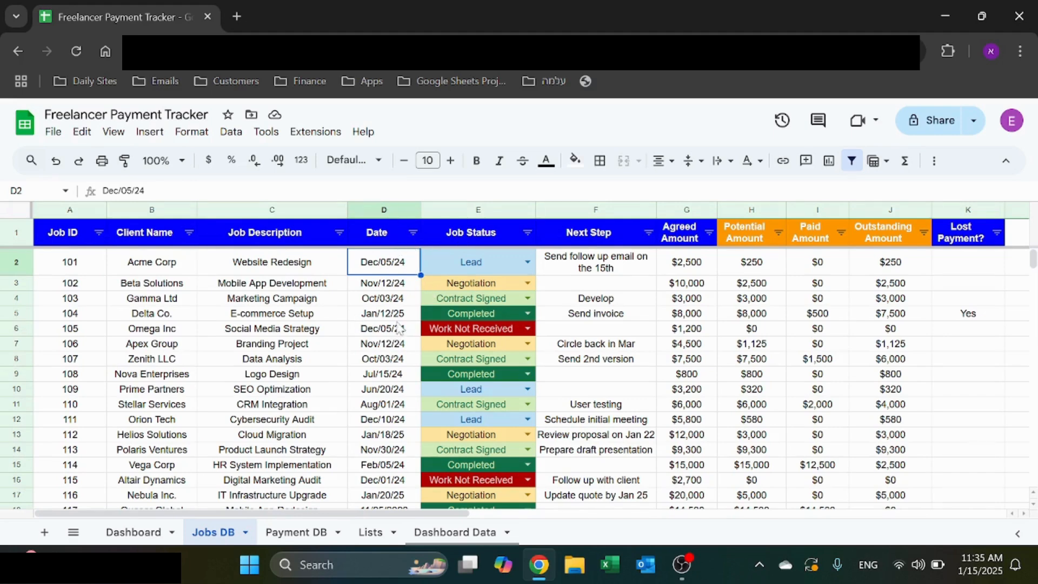
click(528, 262)
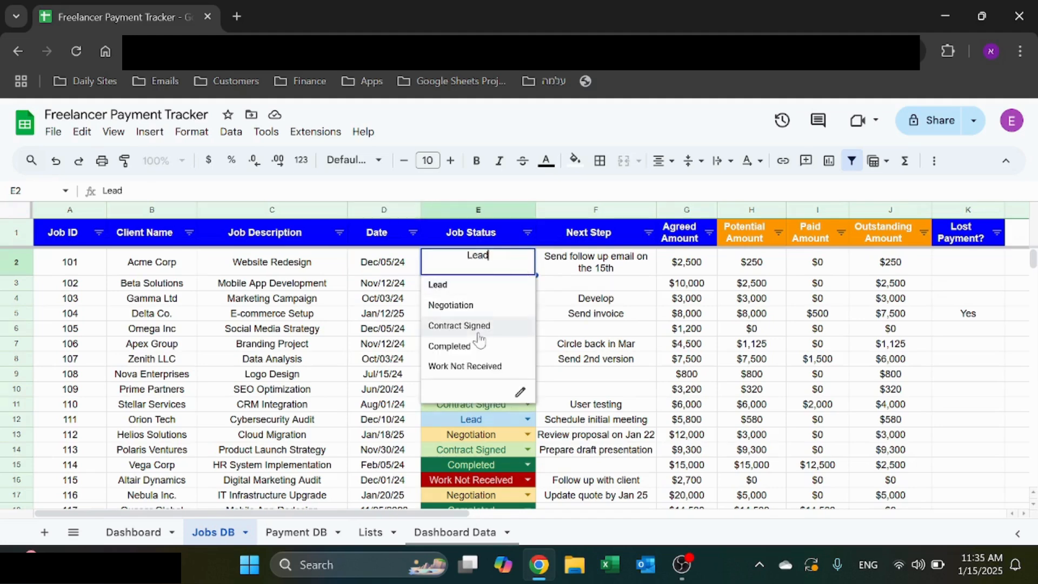
click(402, 265)
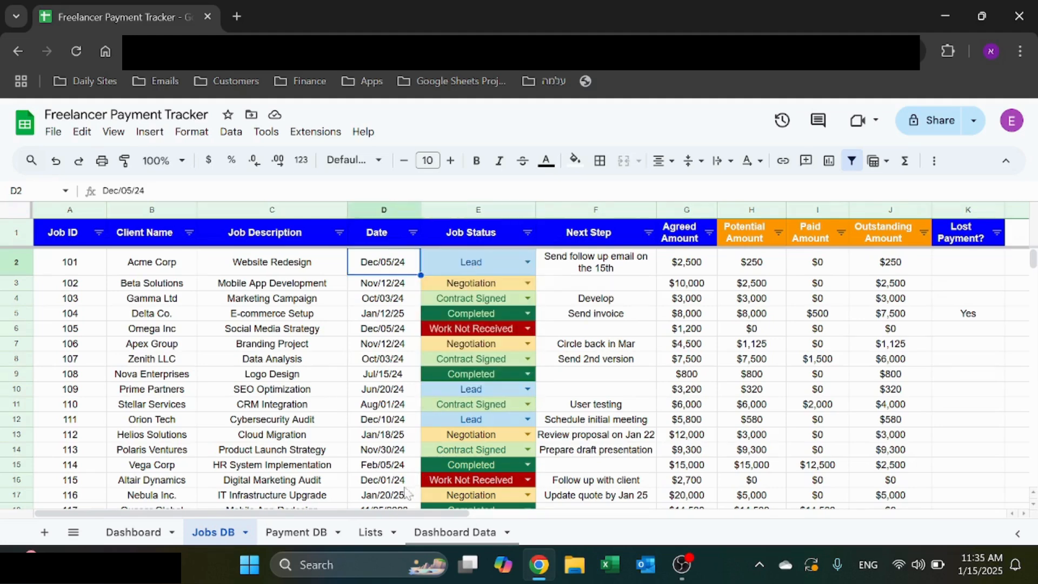
Step: Review each job status and its potential percentage in the Lists sheet
click(370, 532)
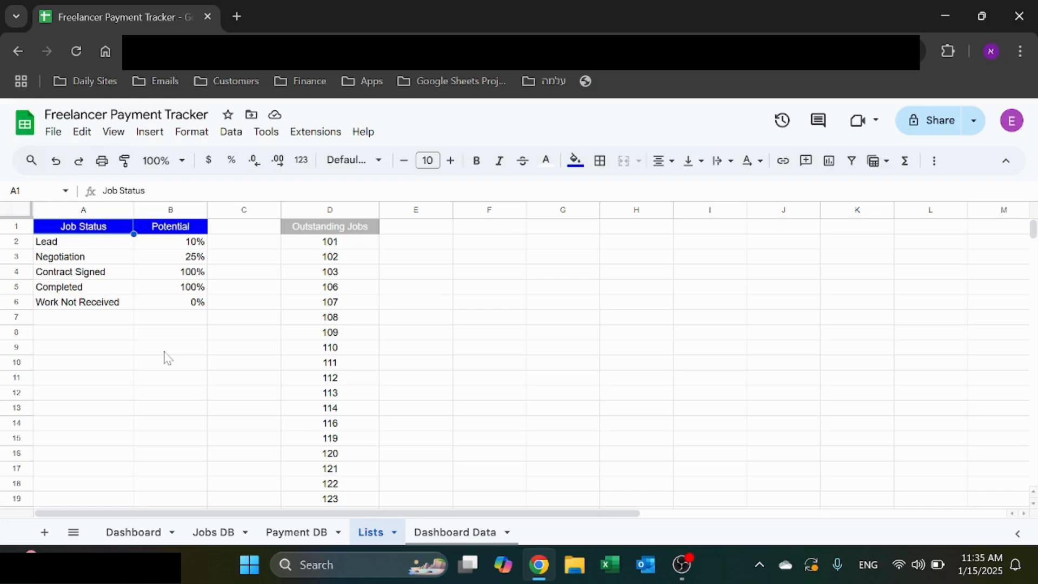
click(126, 248)
click(187, 249)
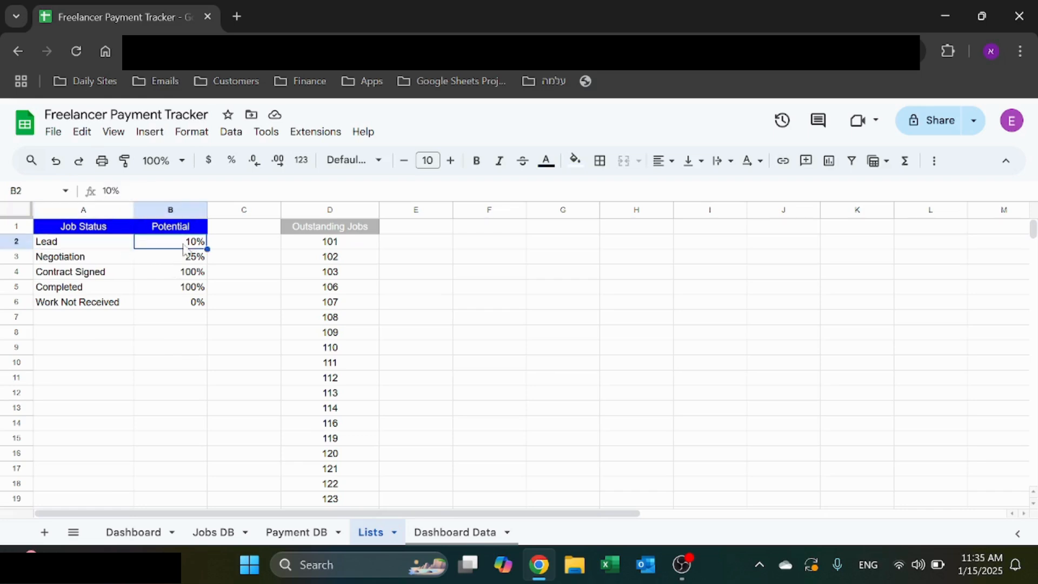
click(93, 262)
click(193, 256)
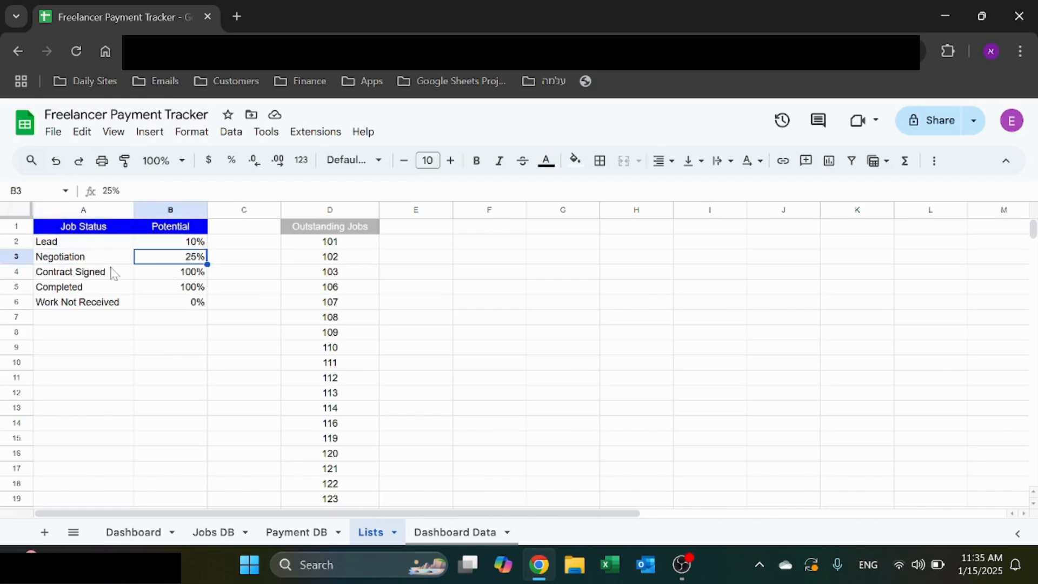
click(114, 274)
shift+click(110, 291)
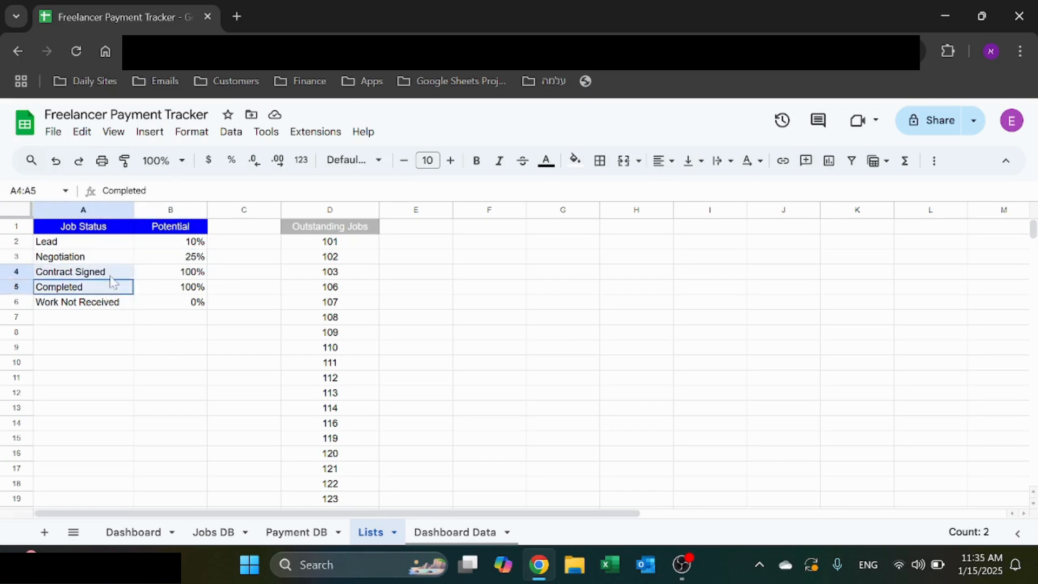
click(190, 278)
shift+click(192, 289)
click(126, 304)
click(142, 304)
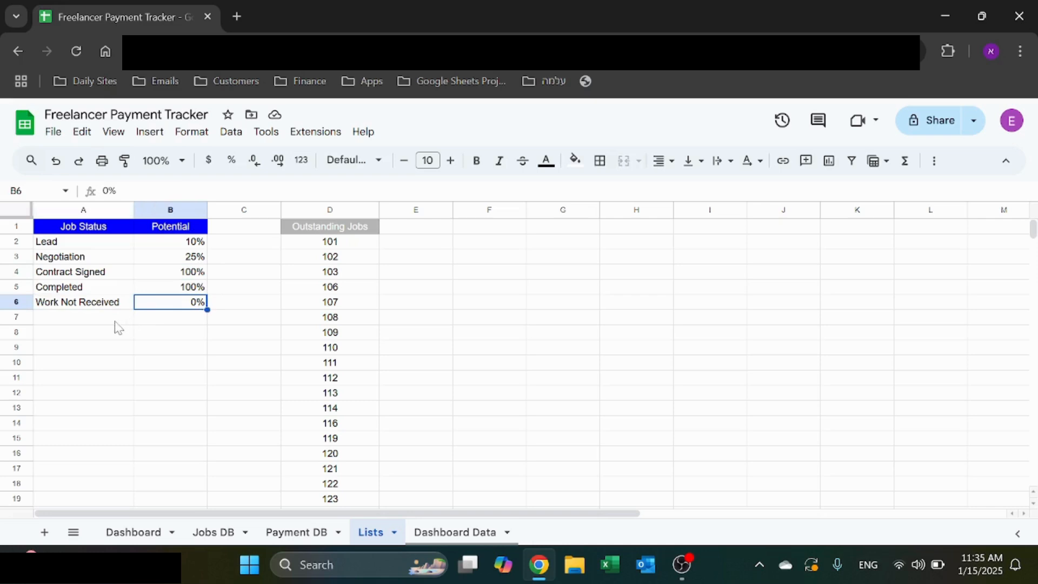
Step: Add a job status named Test with a potential of 15% below Work Not Received
click(116, 322)
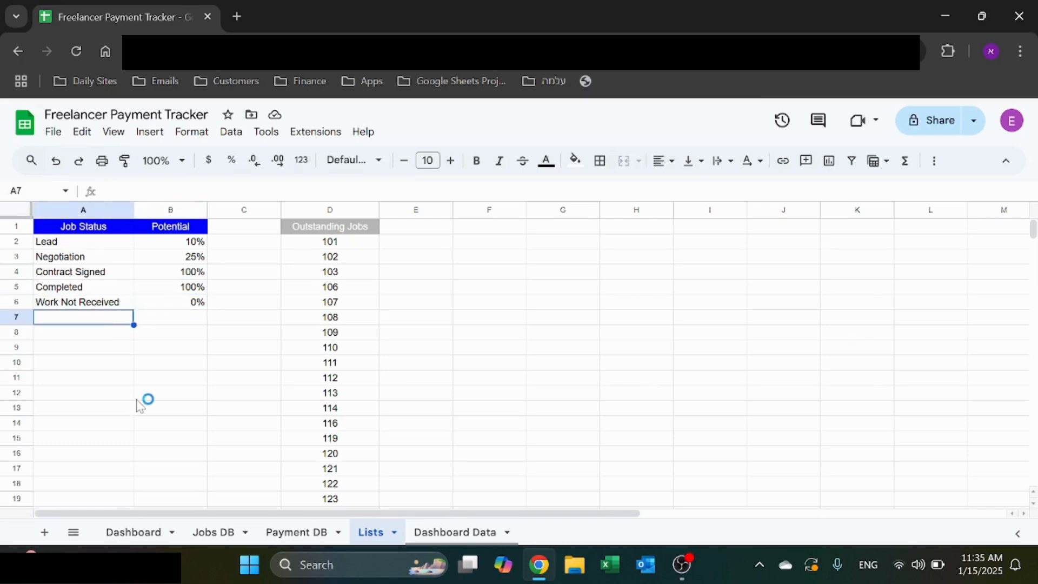
text(Test)
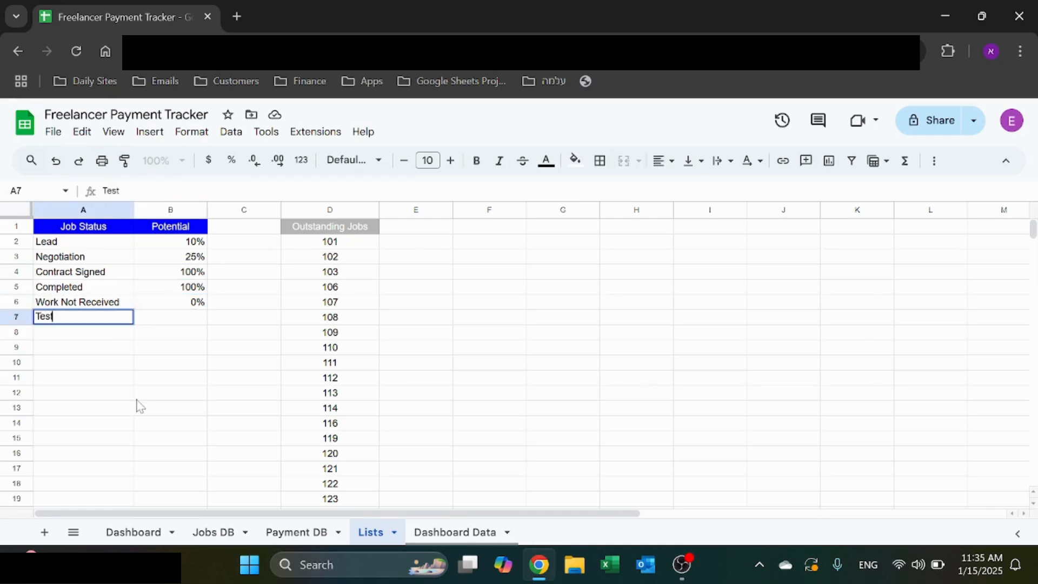
key(Tab)
text(15%)
key(Return)
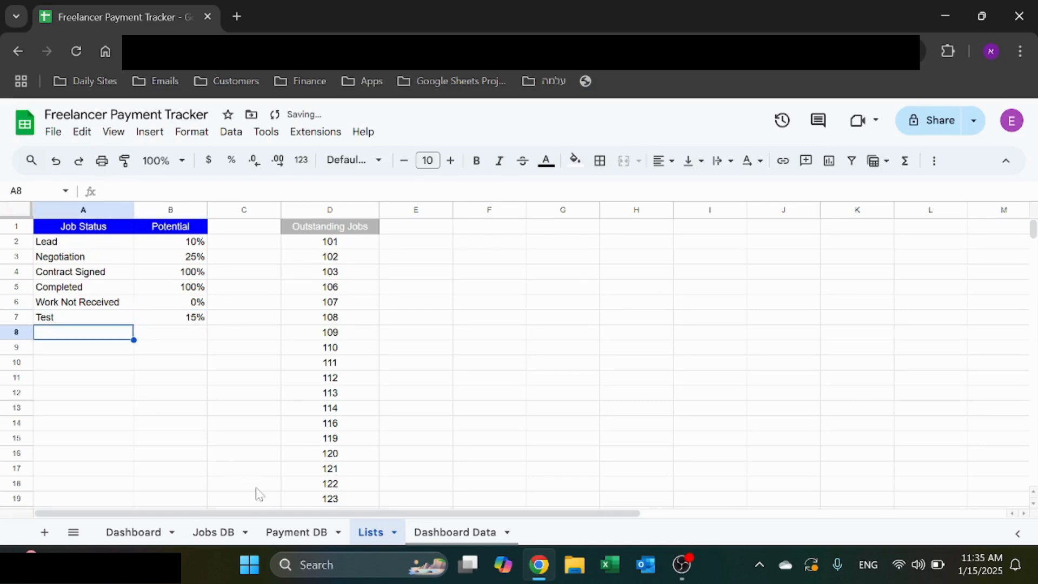
Step: Try the Test status on job 101 in the Jobs DB sheet and undo the change
click(196, 532)
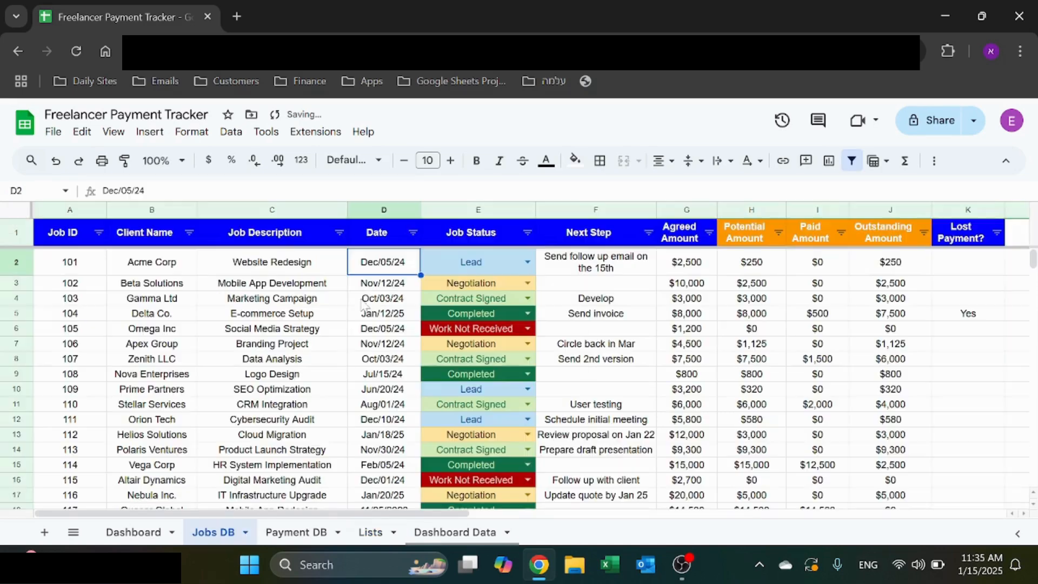
click(526, 262)
click(460, 386)
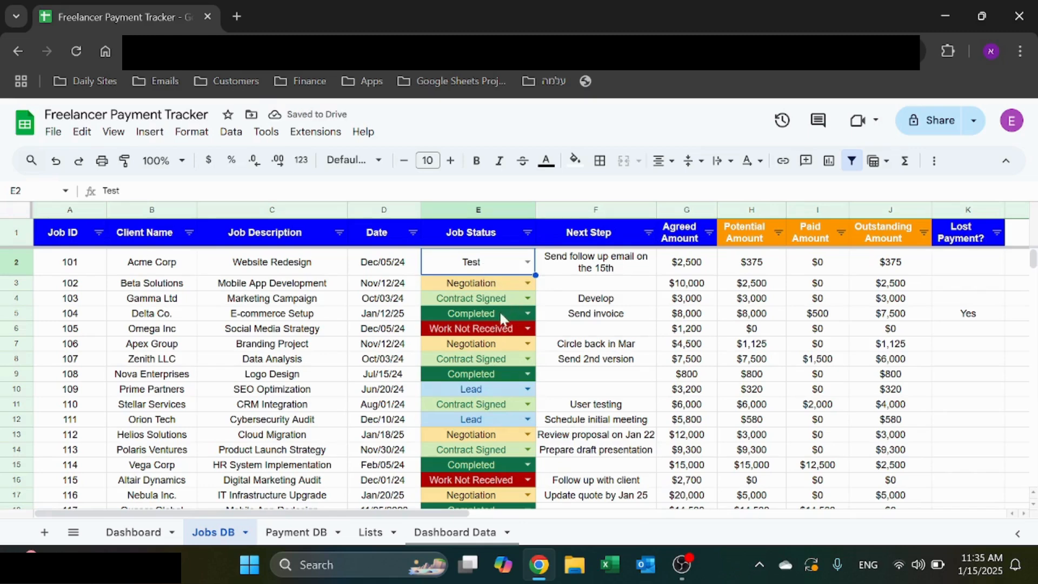
key(ctrl+z)
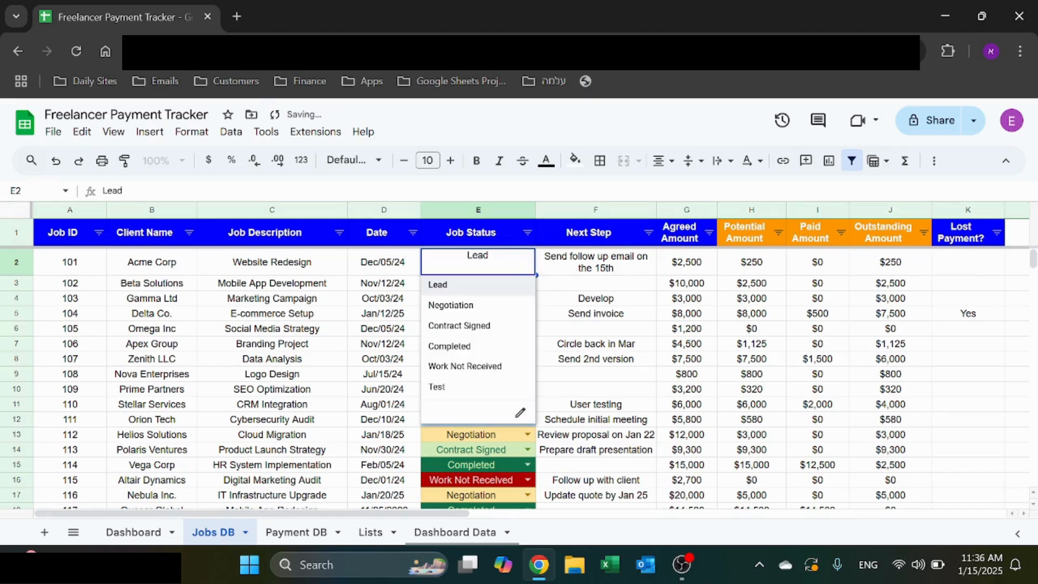
click(576, 264)
Step: Inspect job 101's status, next step and agreed amount in the Jobs DB sheet
click(496, 261)
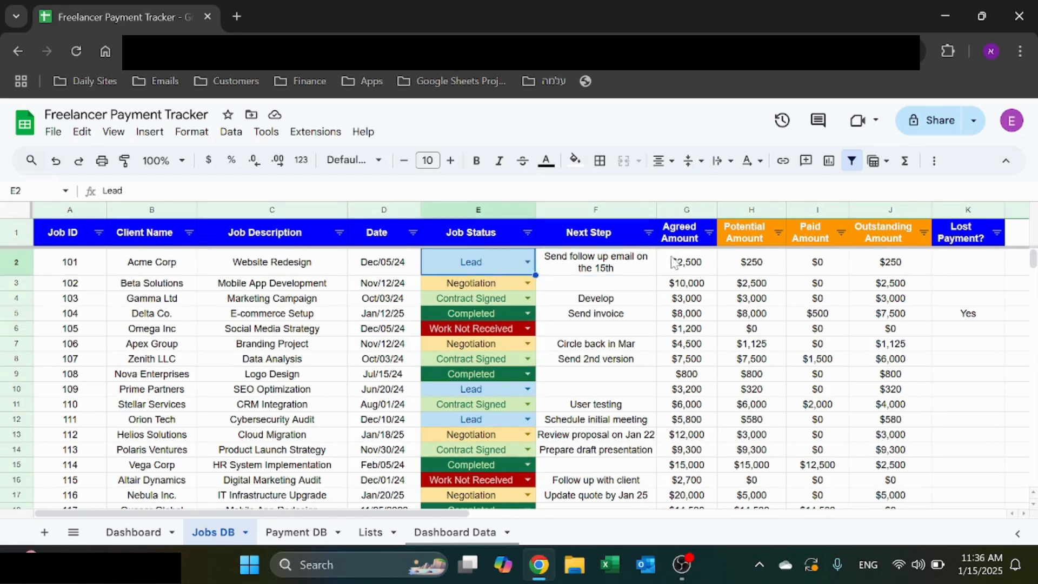
click(577, 266)
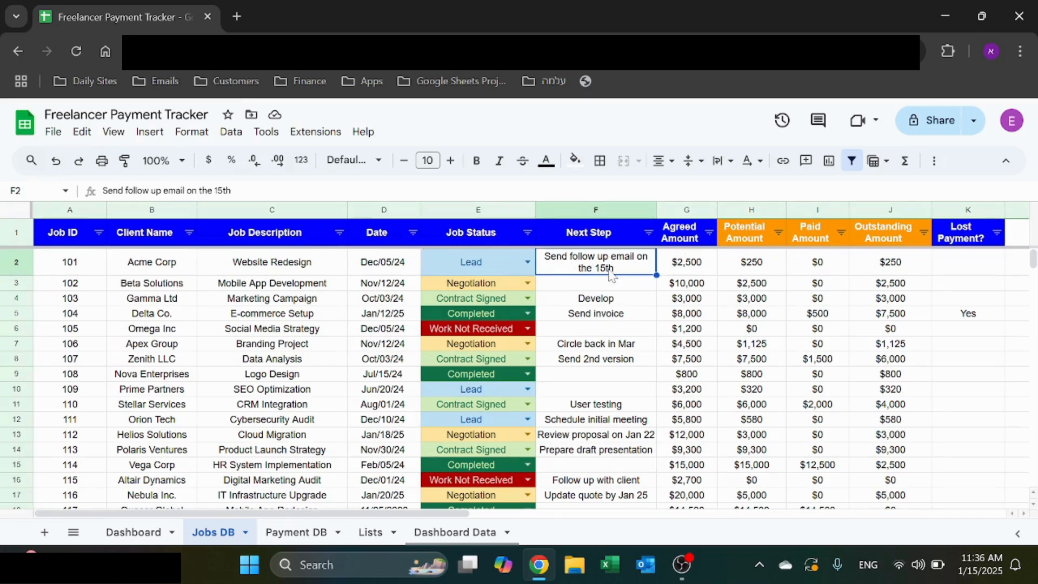
click(699, 267)
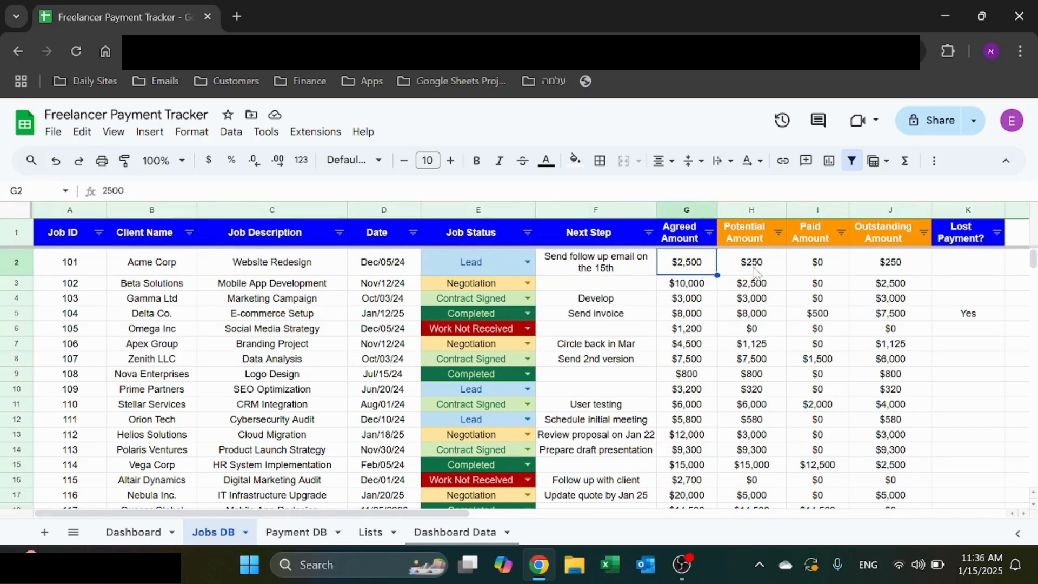
Step: Try the Completed and Test statuses on job 101, and undo both changes
click(528, 262)
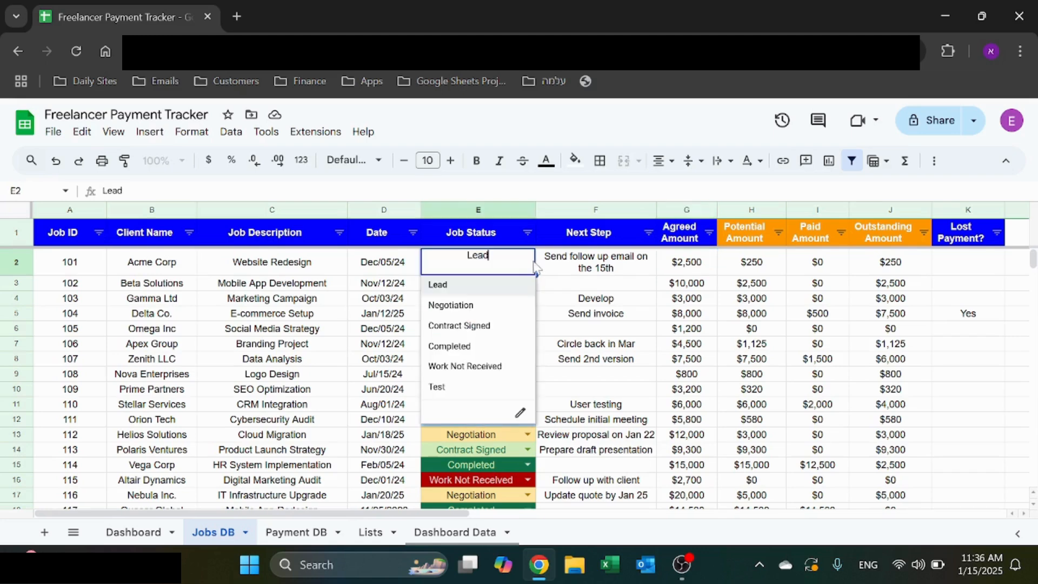
click(457, 347)
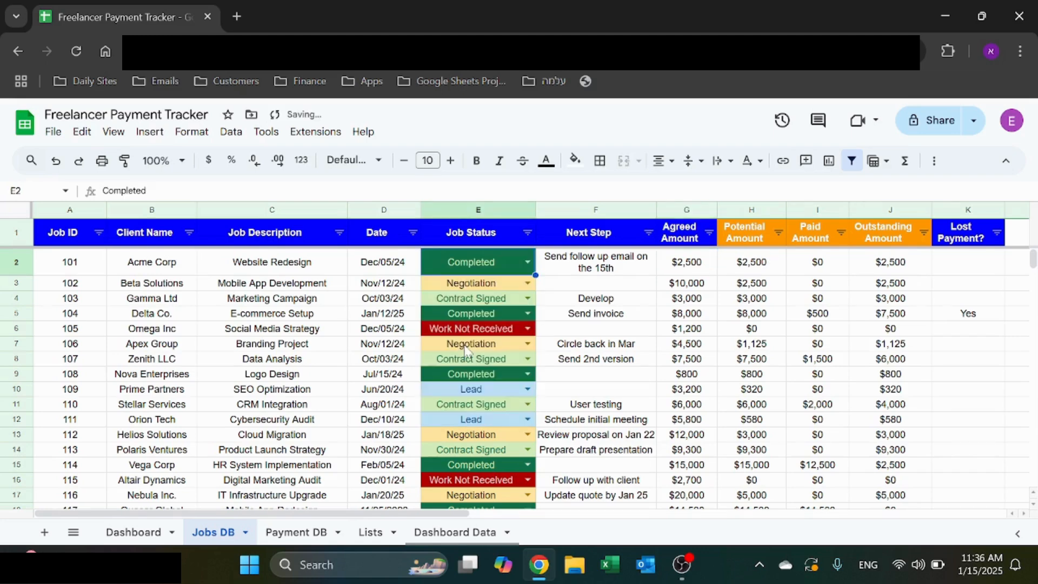
click(527, 262)
click(460, 388)
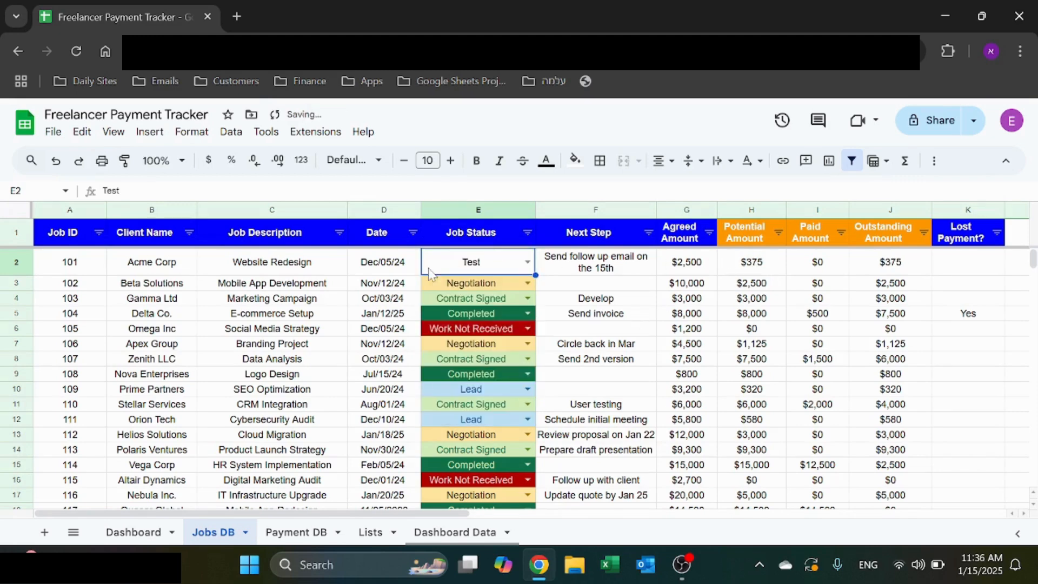
key(ctrl+z)
key(ctrl+z)
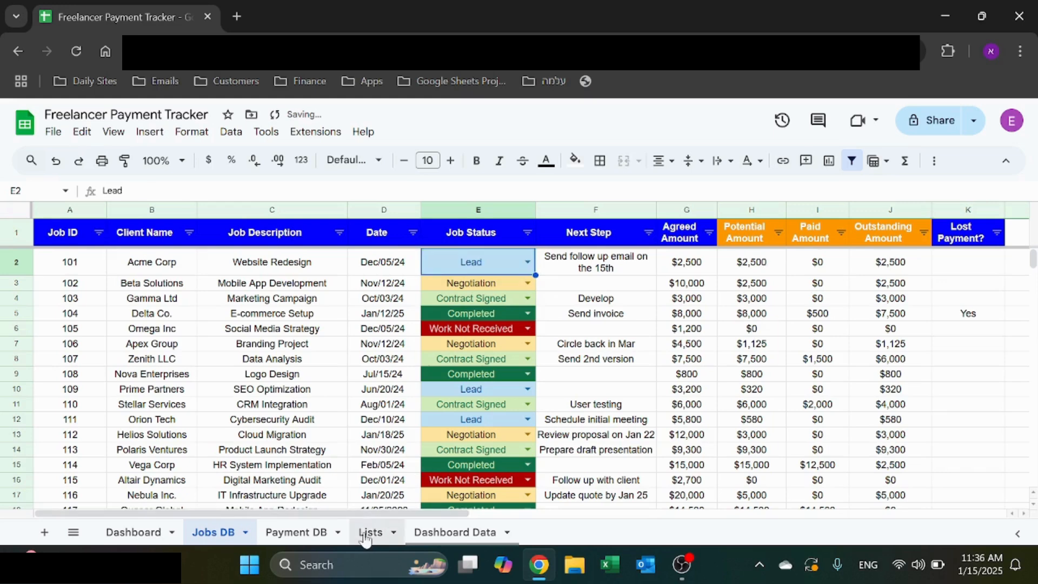
Step: Delete the Test status and its 15% potential from the Lists sheet
click(374, 538)
drag(106, 318, 189, 321)
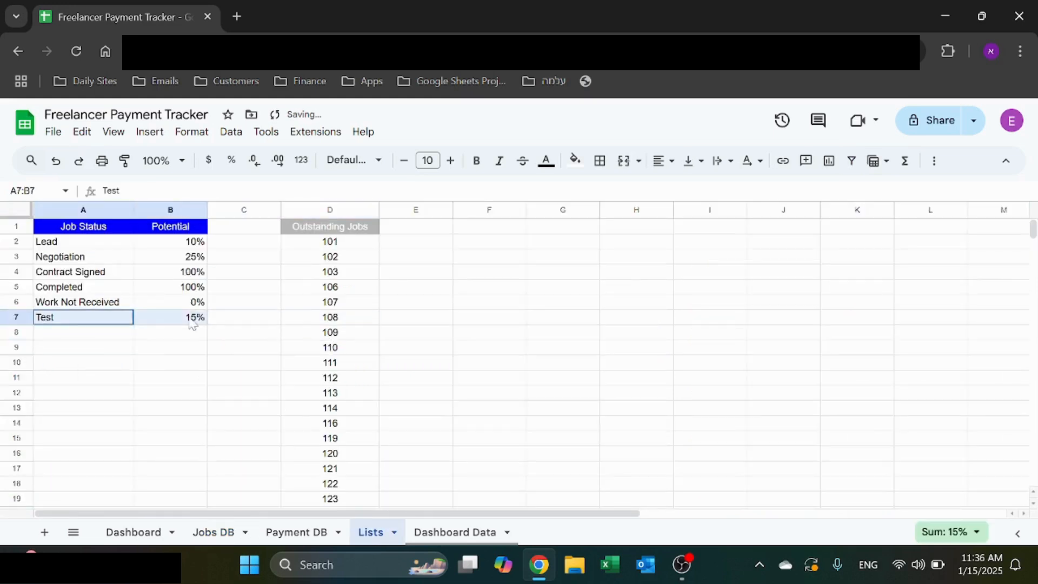
key(Delete)
click(184, 378)
Step: Inspect the data validation rule on the Job Status column in Jobs DB, including its applied range, criteria and source range
click(227, 540)
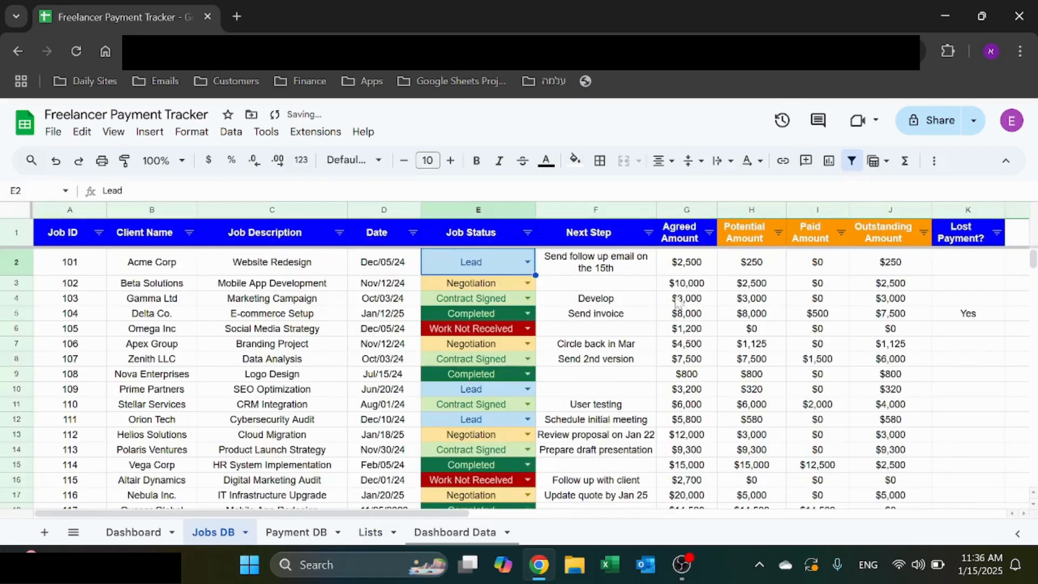
click(694, 270)
click(468, 267)
click(234, 133)
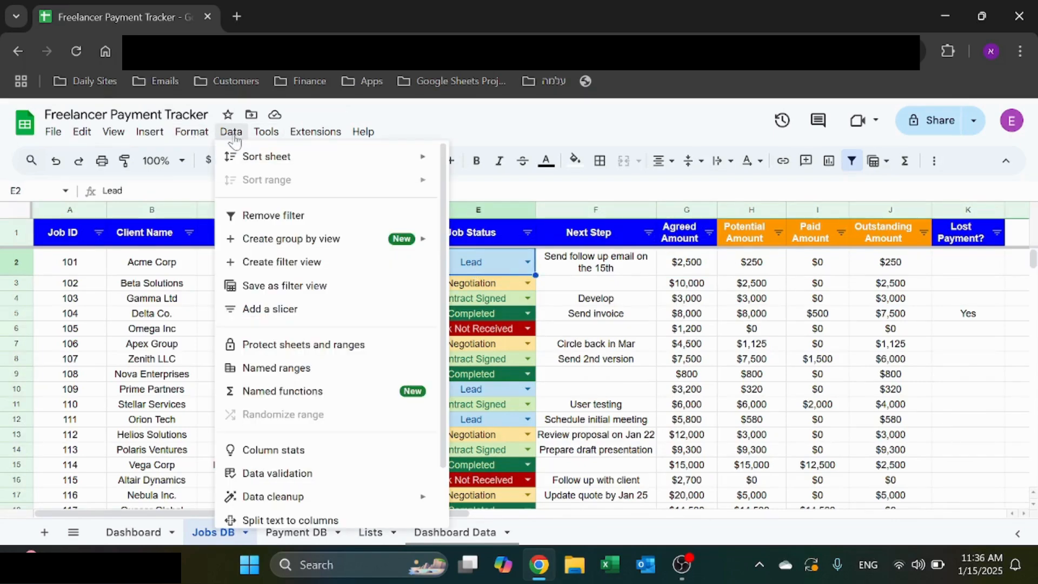
click(275, 473)
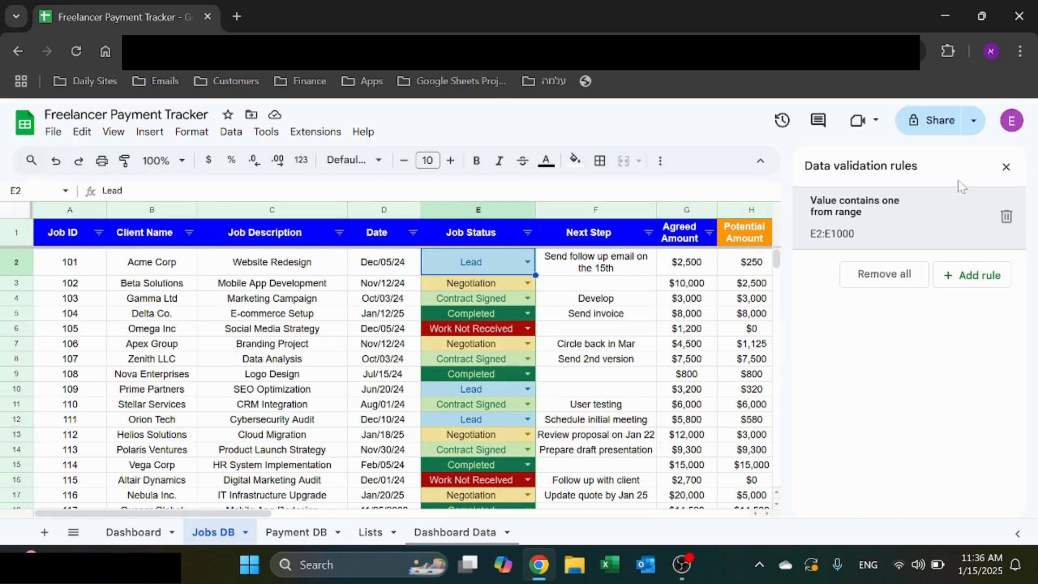
click(860, 220)
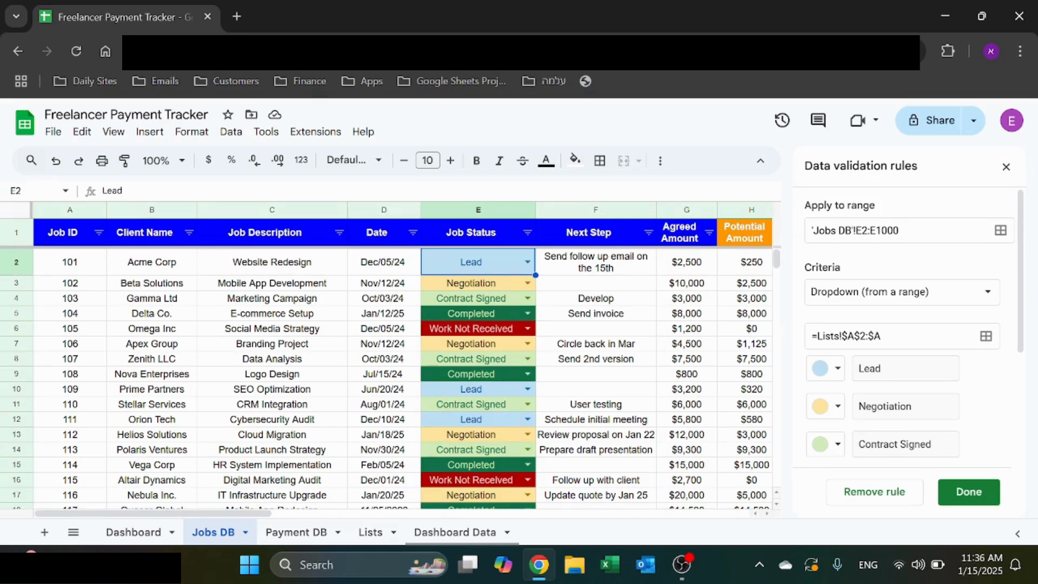
click(959, 287)
click(974, 257)
click(986, 336)
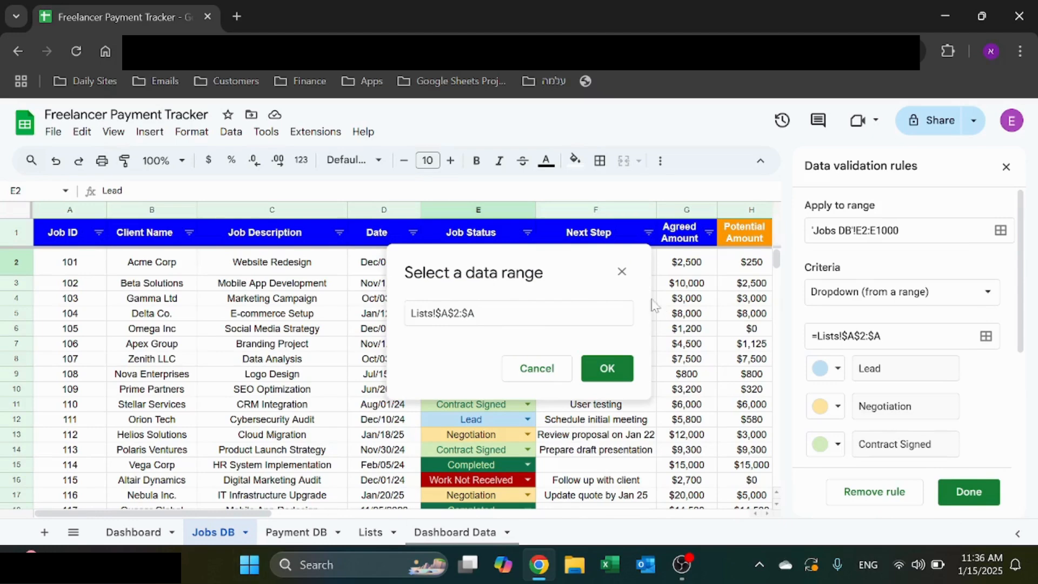
click(518, 314)
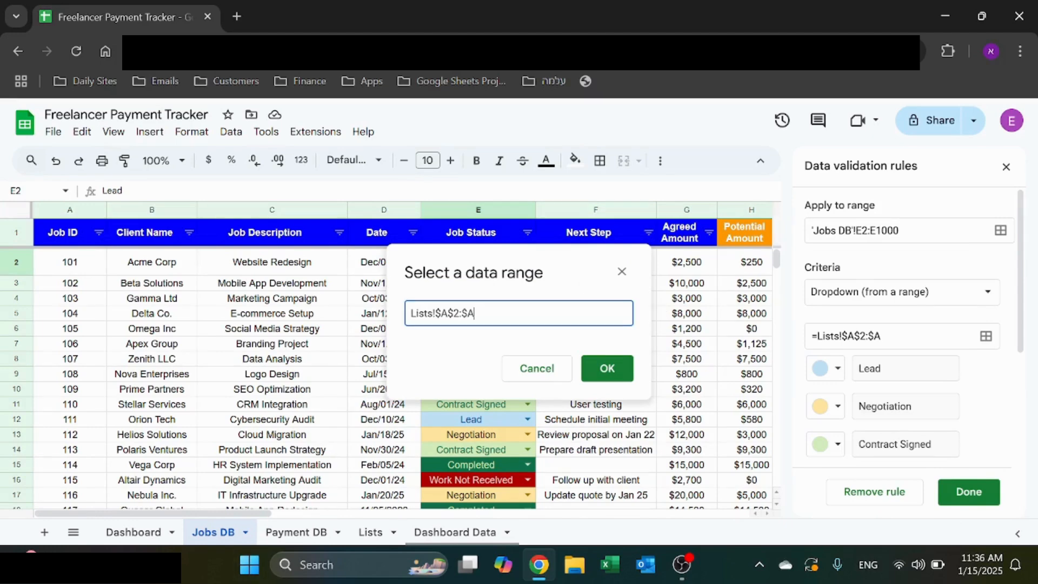
click(621, 272)
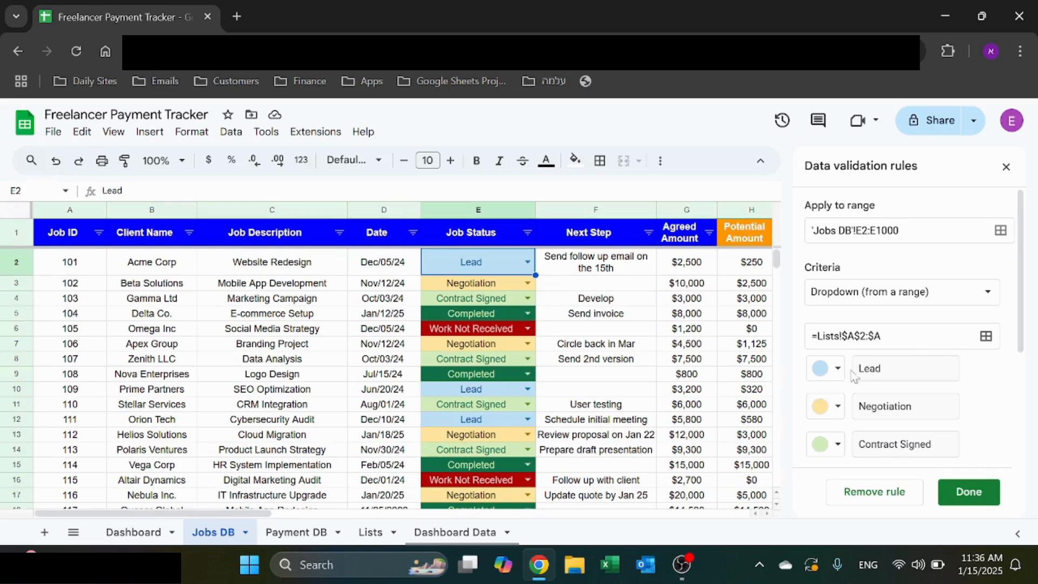
Step: Examine the colour choices for the Lead status and the other items in the Job Status validation rule
scroll(856, 374, down, 3)
click(839, 210)
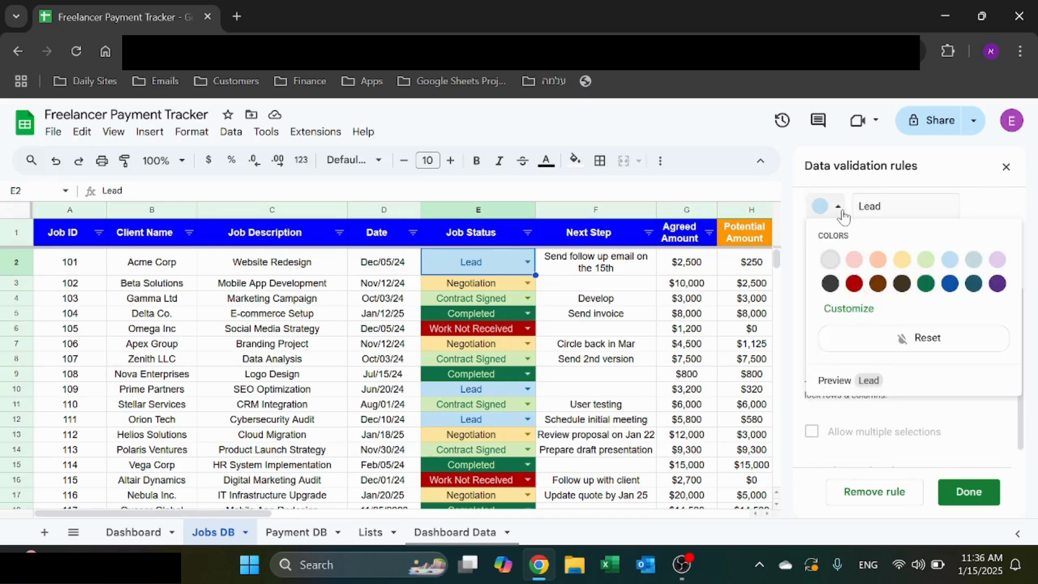
click(840, 210)
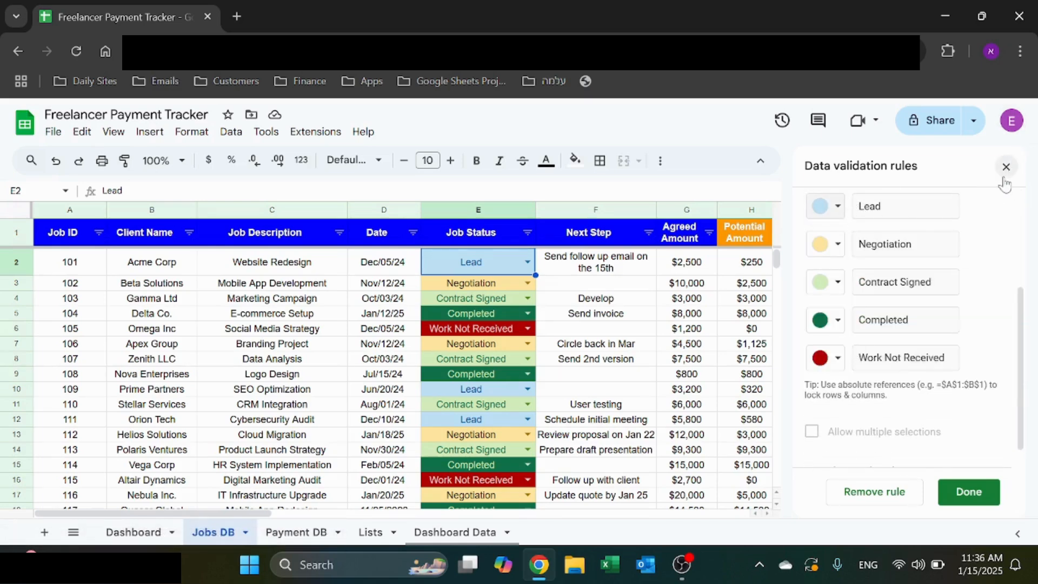
scroll(904, 342, up, 3)
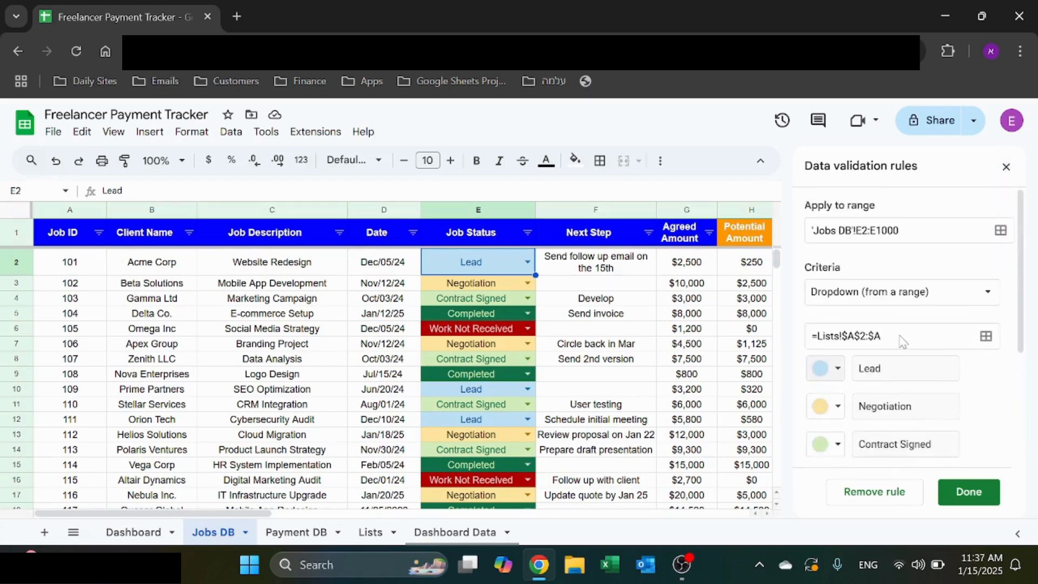
scroll(904, 342, down, 5)
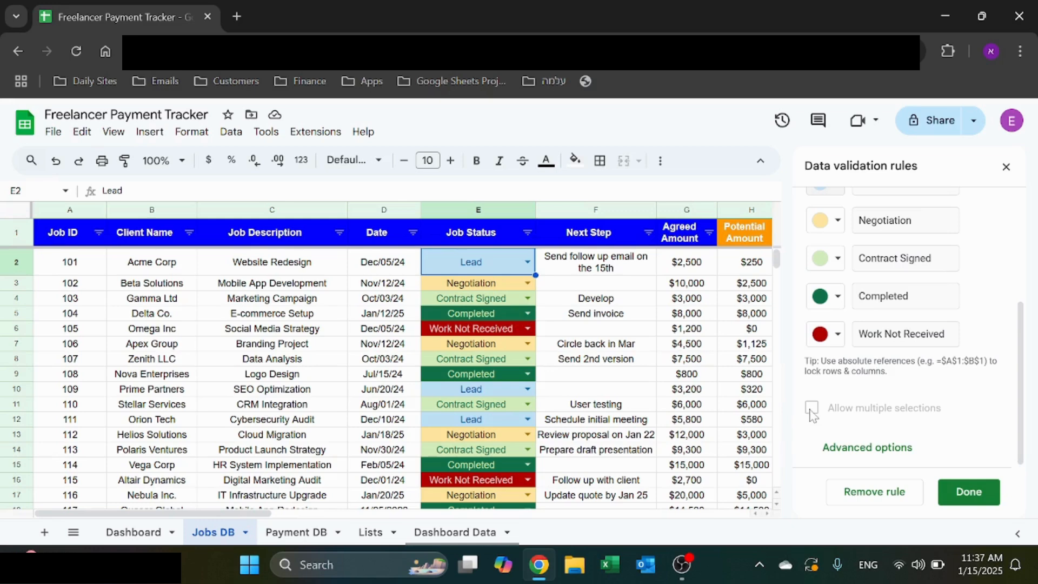
Step: Compare the Chip and Arrow display styles for the Job Status dropdown, set it to Chip and save the rule
click(860, 447)
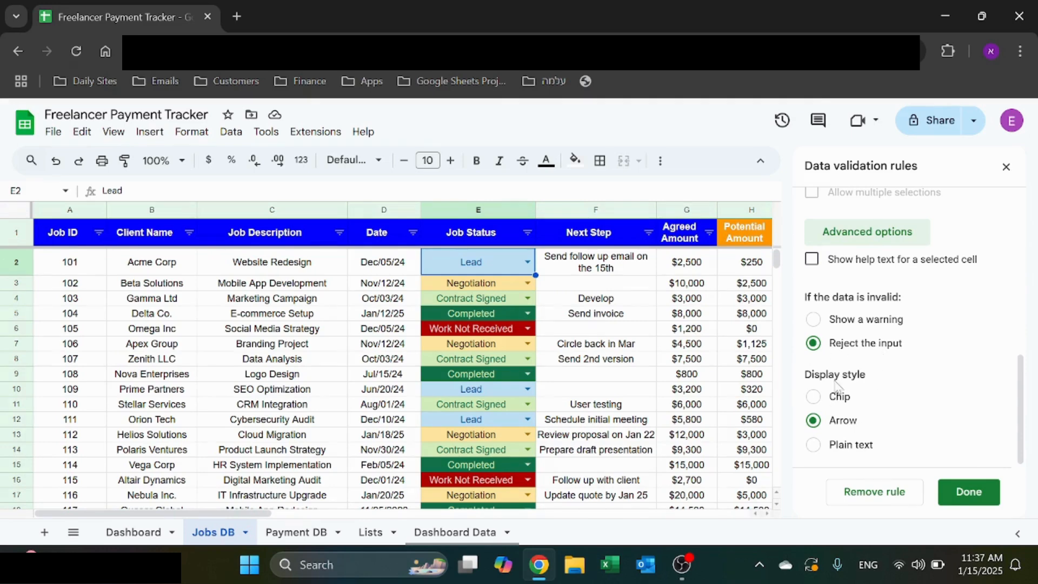
click(819, 401)
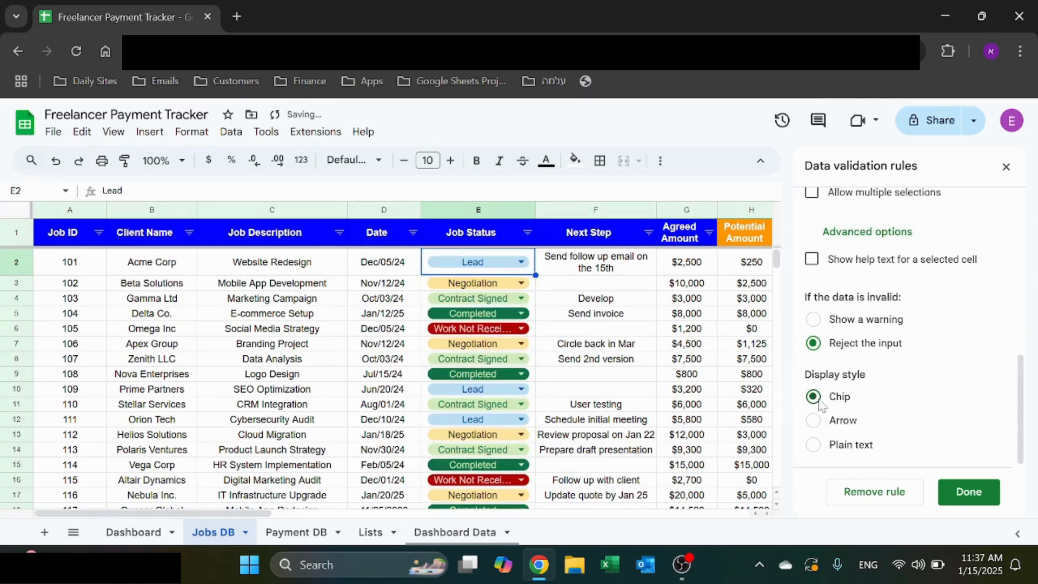
click(816, 425)
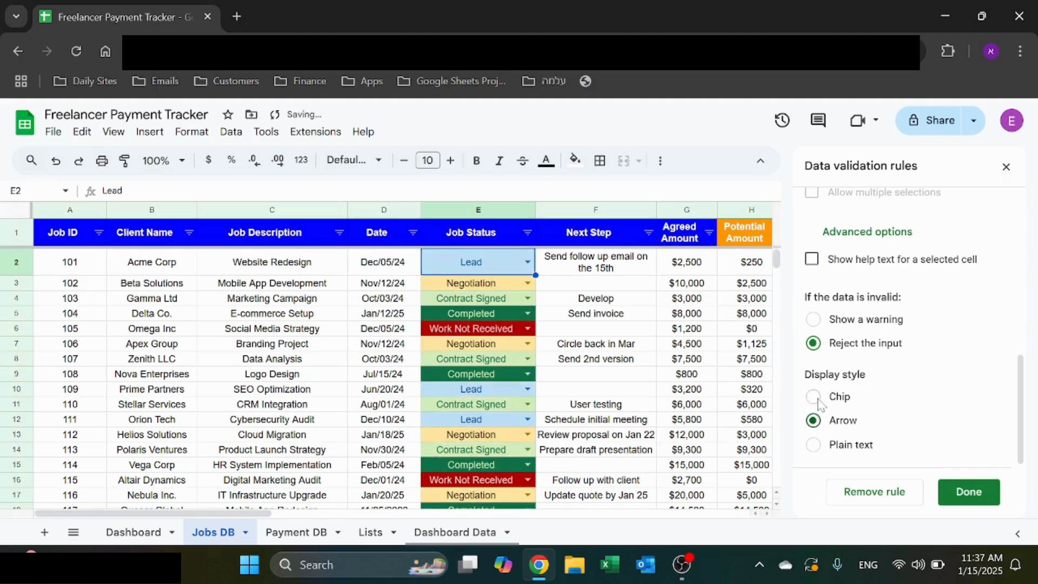
click(818, 401)
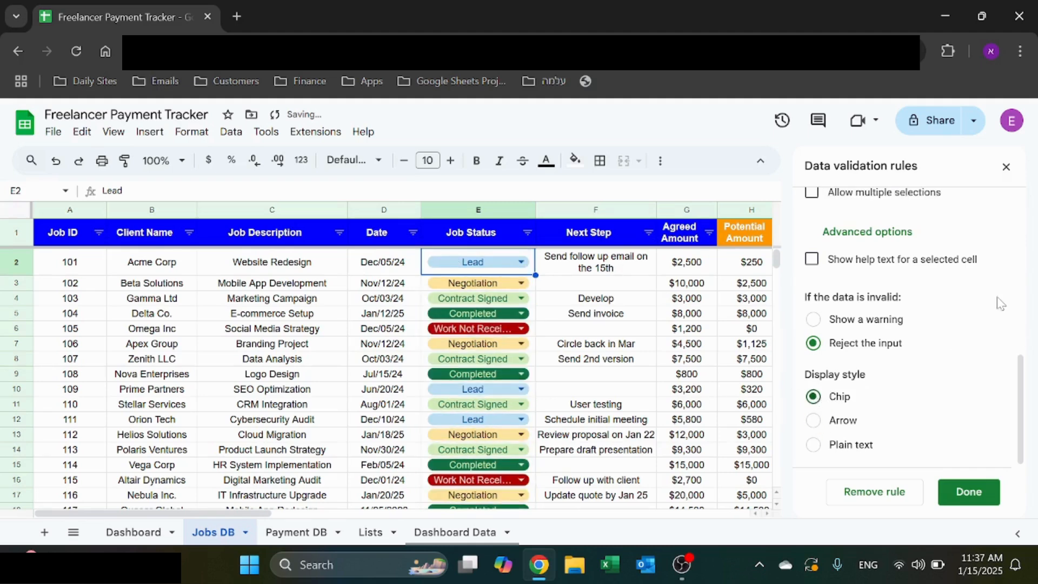
scroll(1001, 303, up, 10)
scroll(828, 379, down, 10)
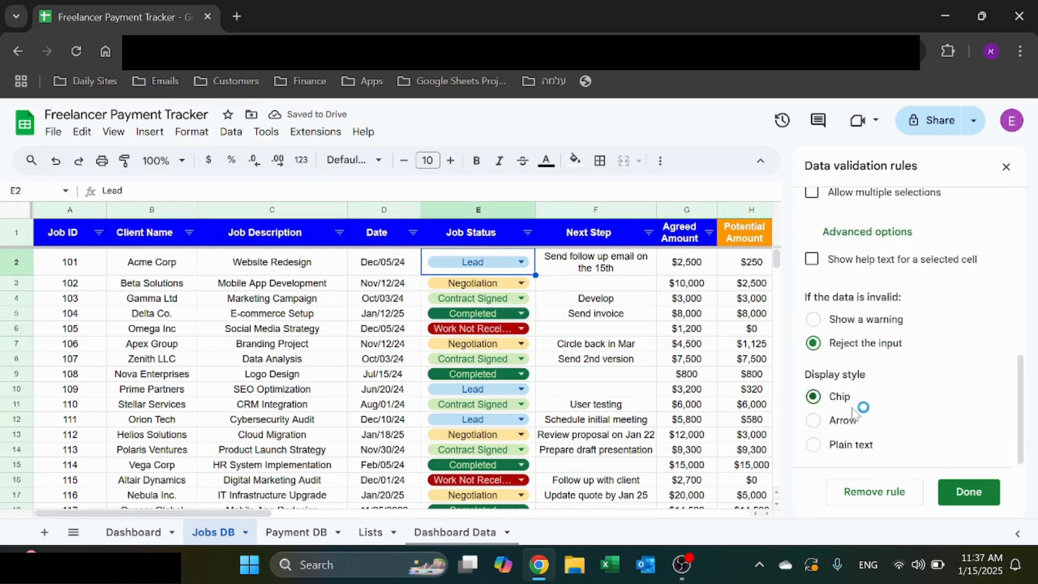
click(968, 491)
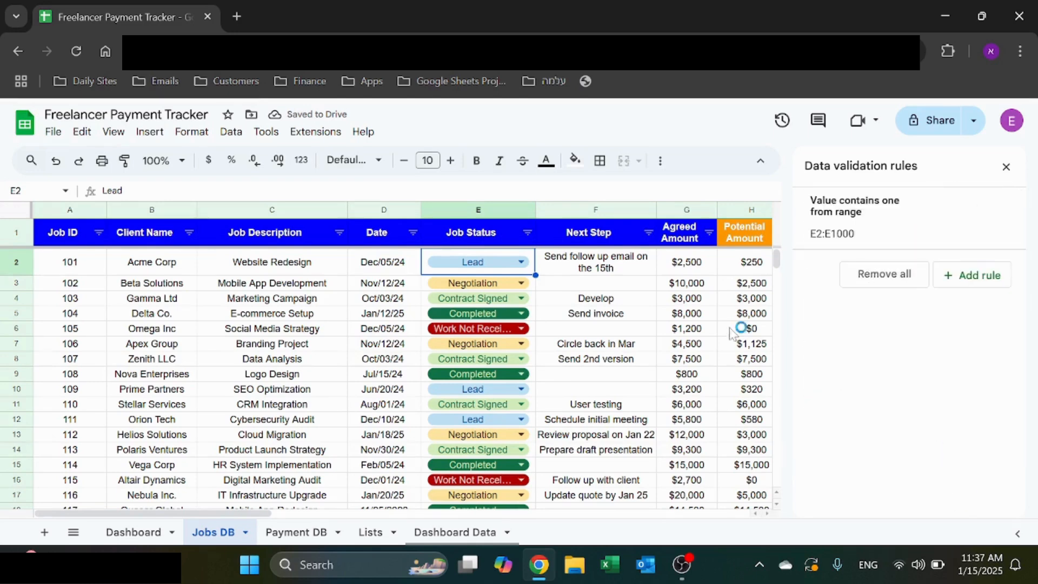
click(1007, 167)
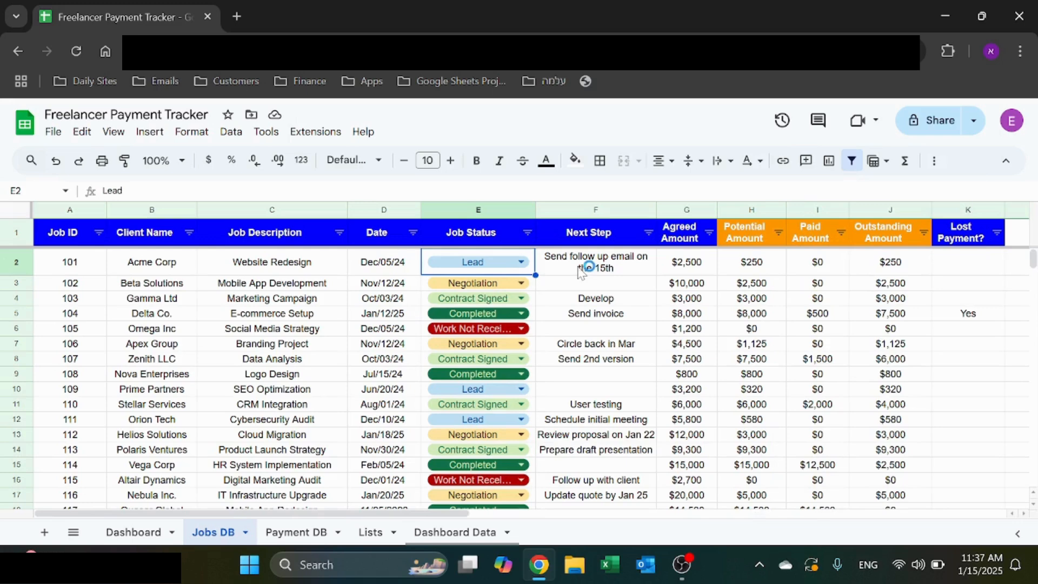
Step: Inspect job 101's Potential Amount formula and the status percentages it looks up in the Lists sheet
click(761, 271)
key(F2)
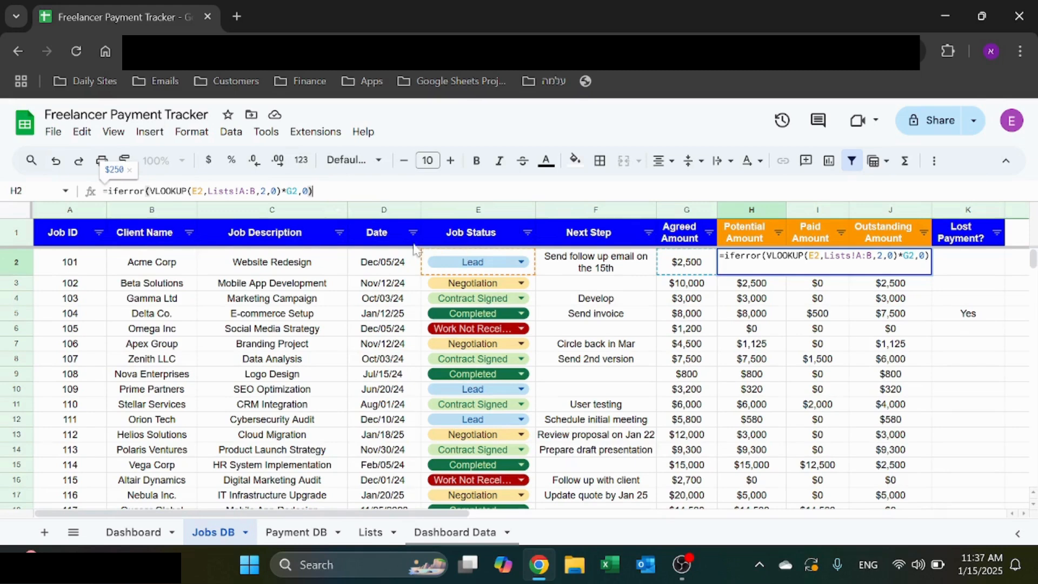
click(371, 532)
drag(170, 241, 171, 302)
click(216, 531)
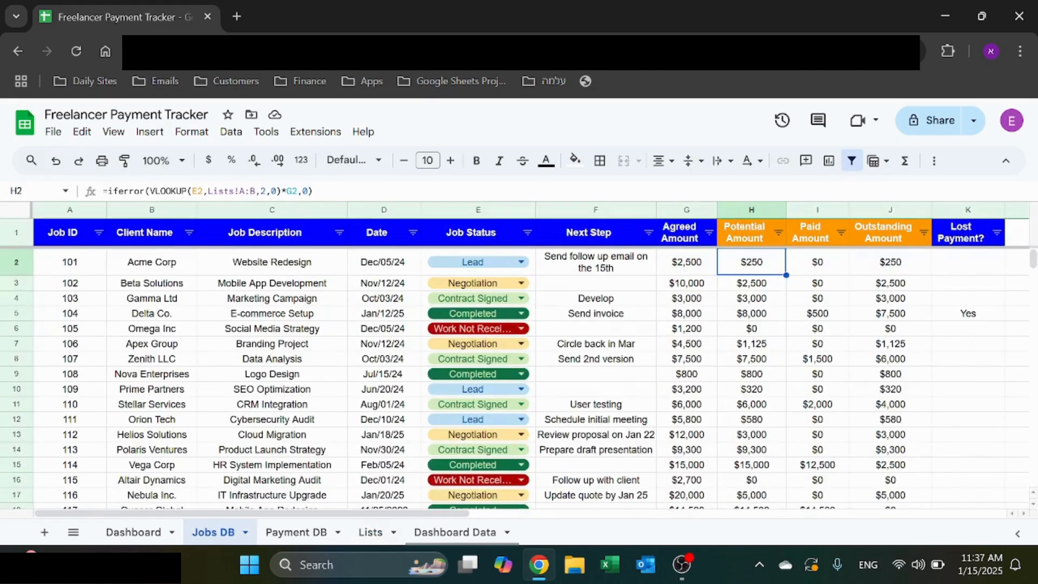
key(Return)
key(Escape)
Step: Inspect job 101's Paid Amount formula and the Payment DB sheet it draws from
click(820, 264)
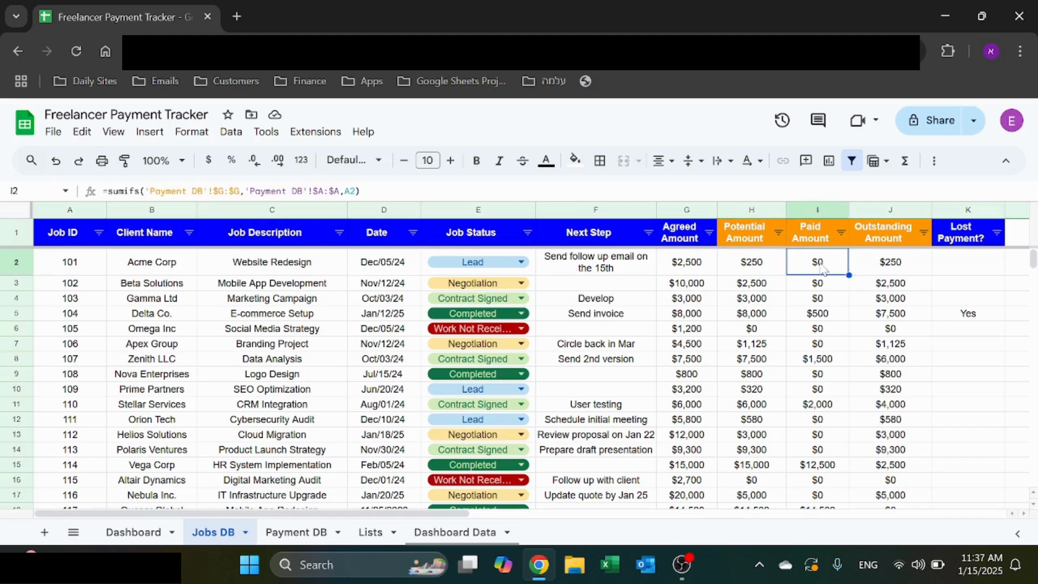
click(306, 534)
click(216, 532)
click(363, 191)
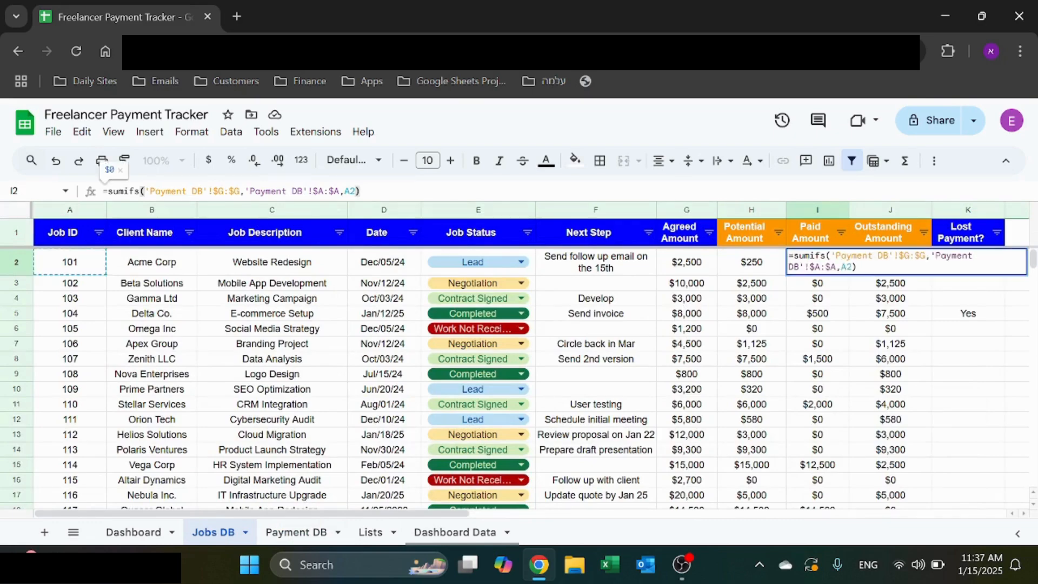
key(Escape)
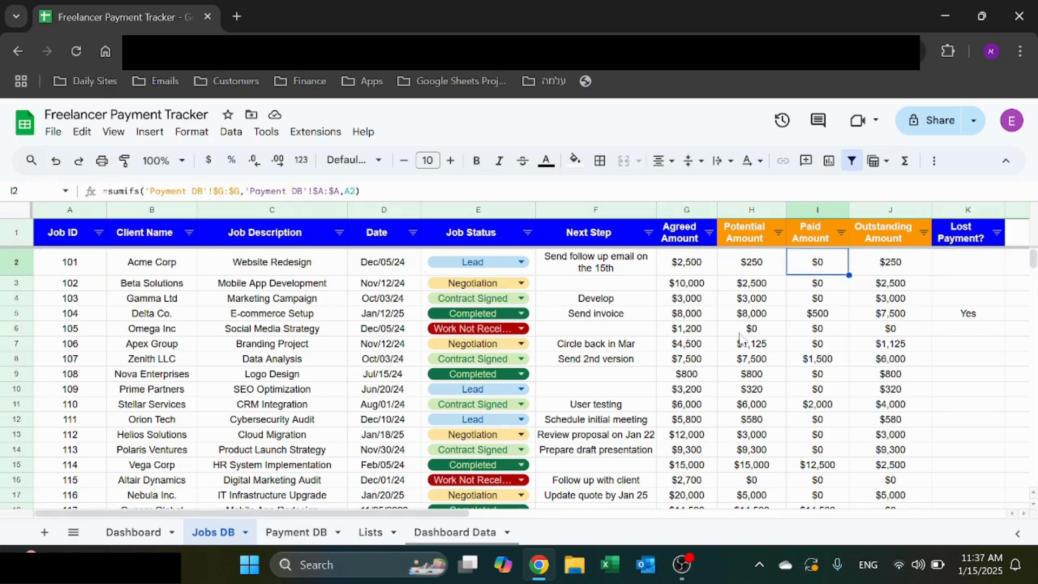
Step: Inspect job 101's Outstanding Amount formula and the Lost Payment entries for jobs 101 and 104
click(873, 269)
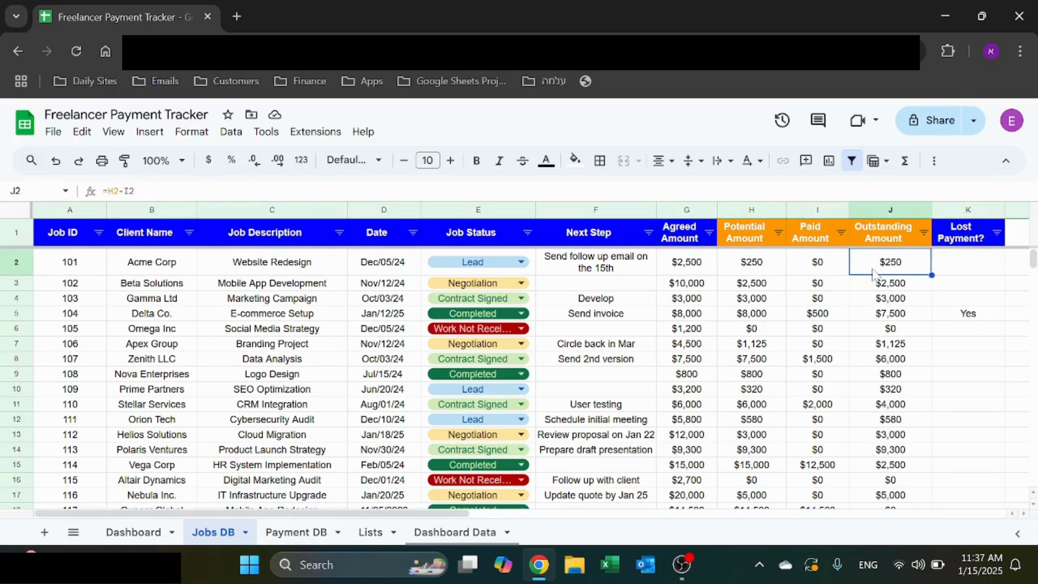
double_click(873, 271)
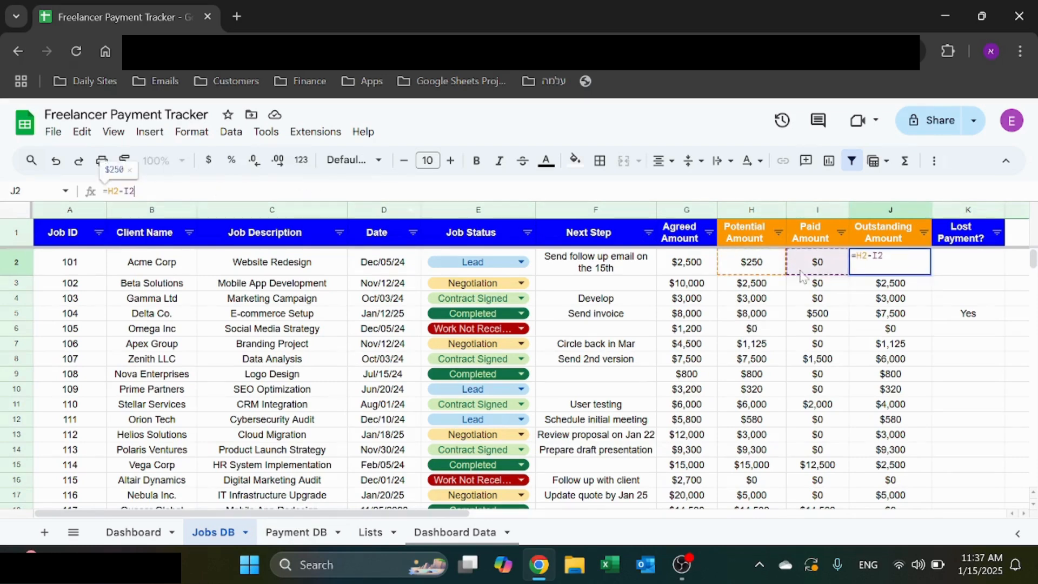
click(986, 269)
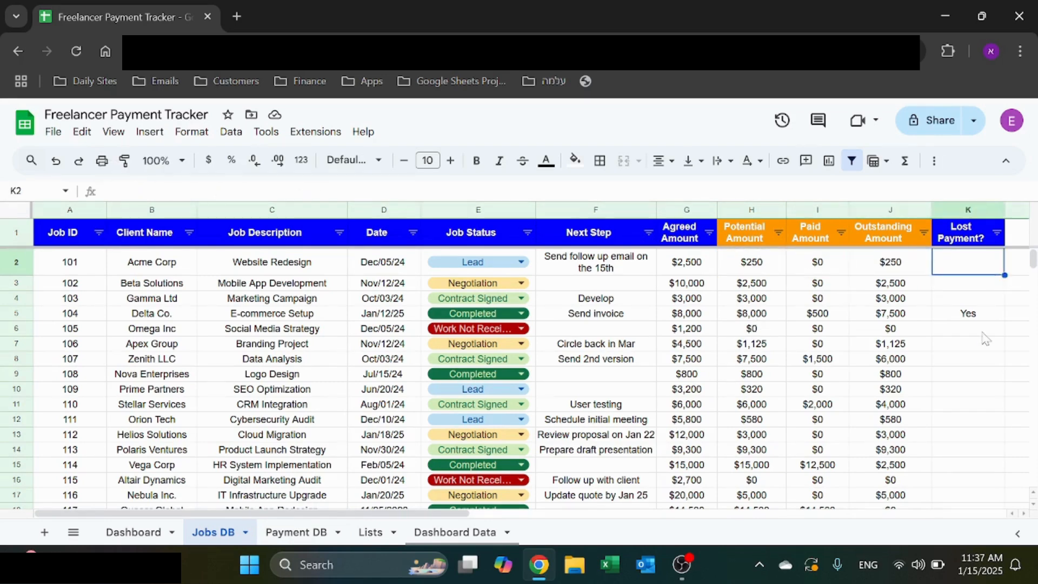
click(992, 316)
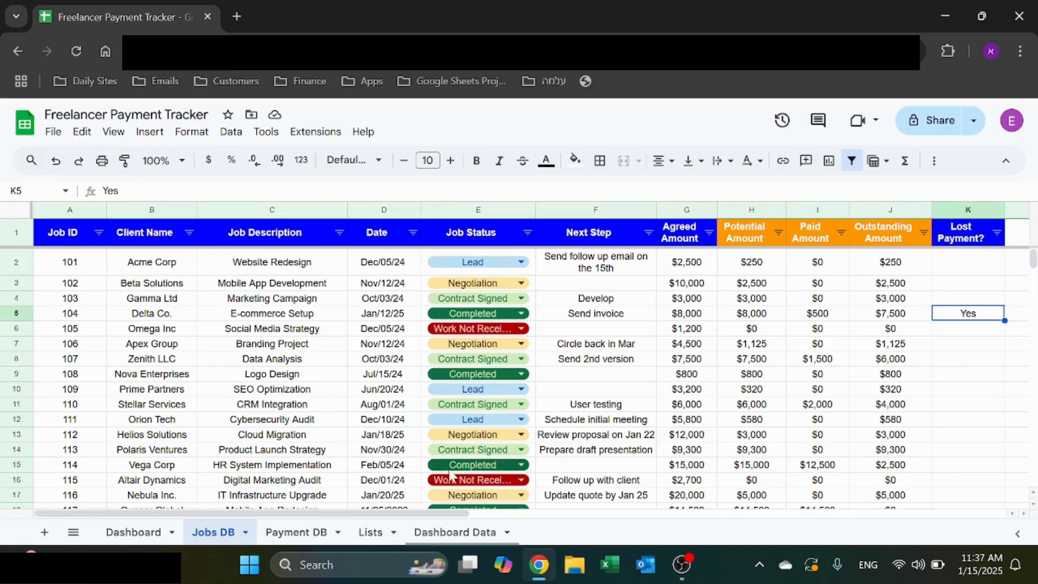
Step: Inspect the Job ID entries in Payment DB and the Outstanding Jobs FILTER formula in Lists, comparing them with Jobs DB
click(294, 533)
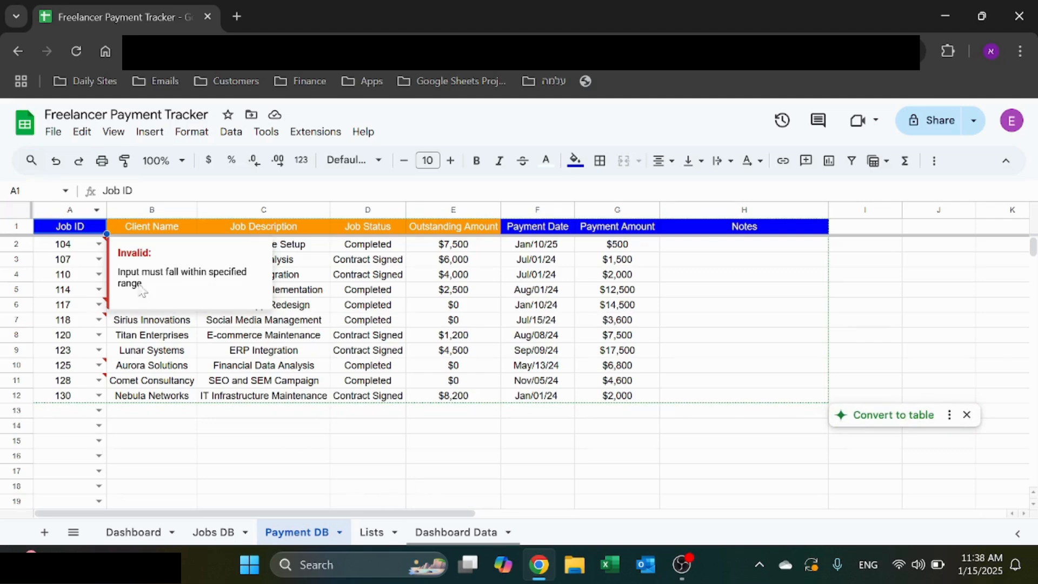
click(371, 532)
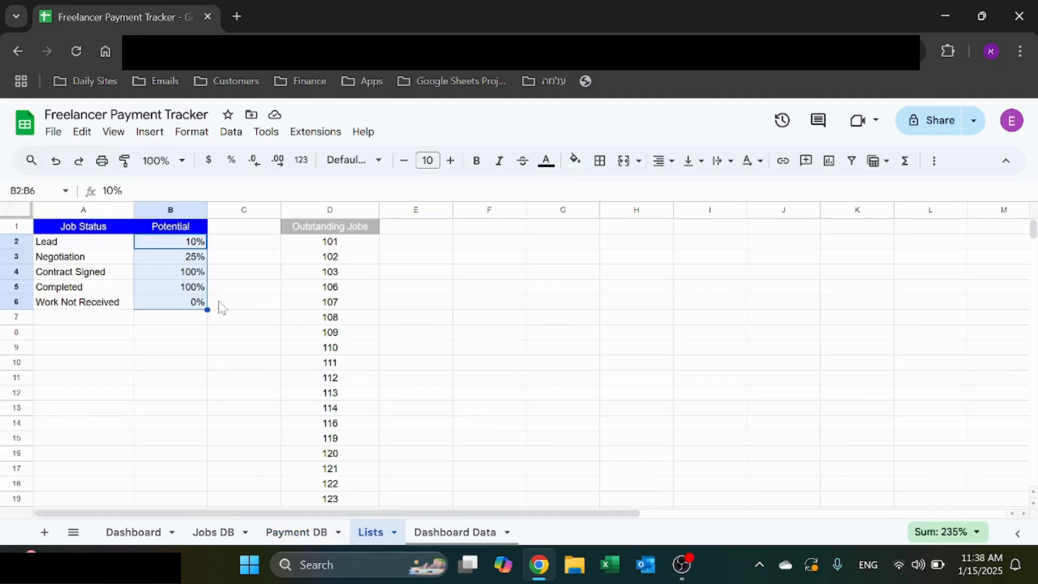
click(353, 247)
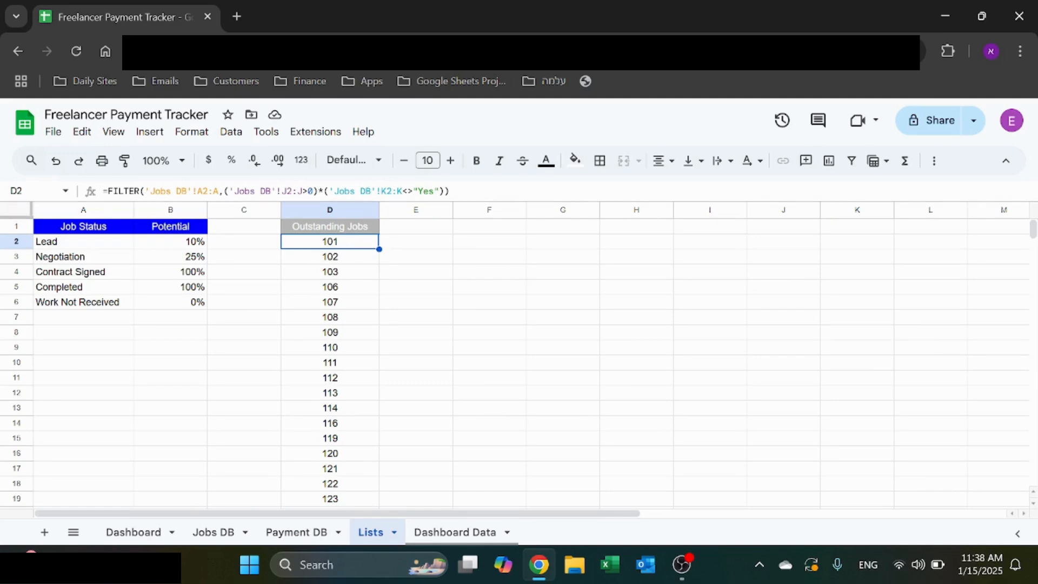
click(230, 536)
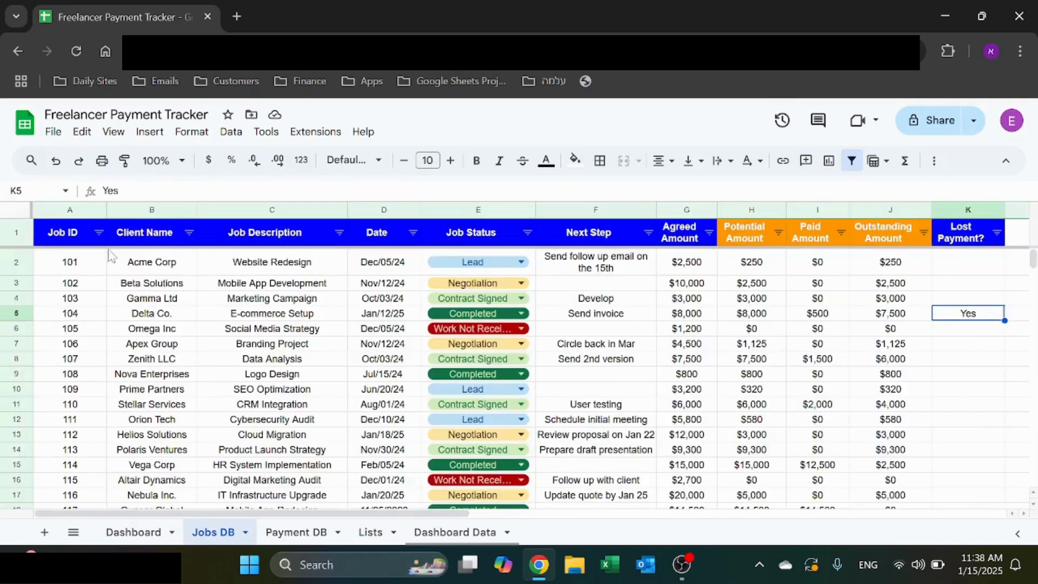
click(372, 533)
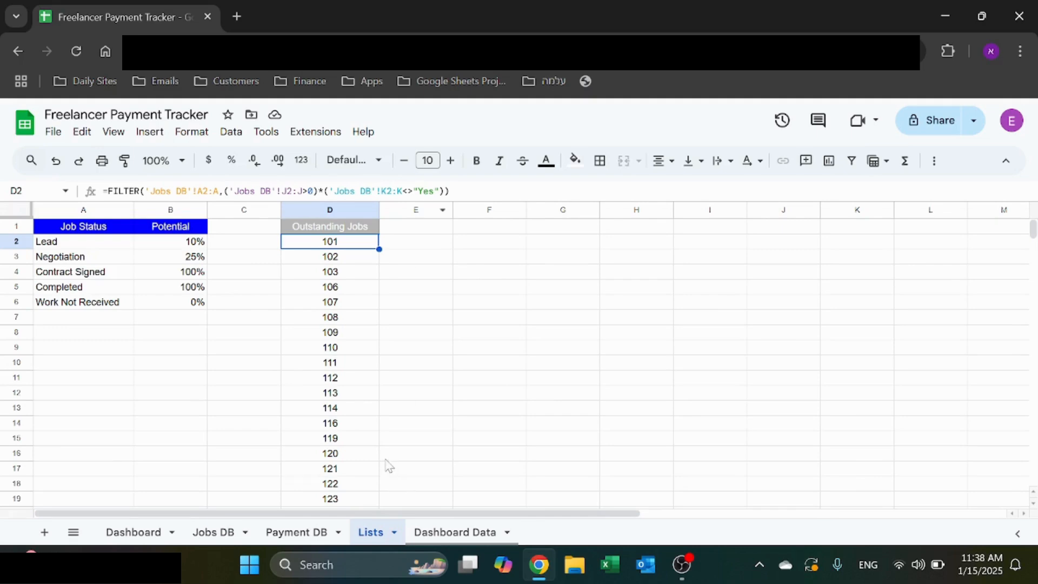
Step: Examine the Outstanding Amount and Lost Payment? columns in Jobs DB, along with the entries for jobs 104 and 103
click(219, 532)
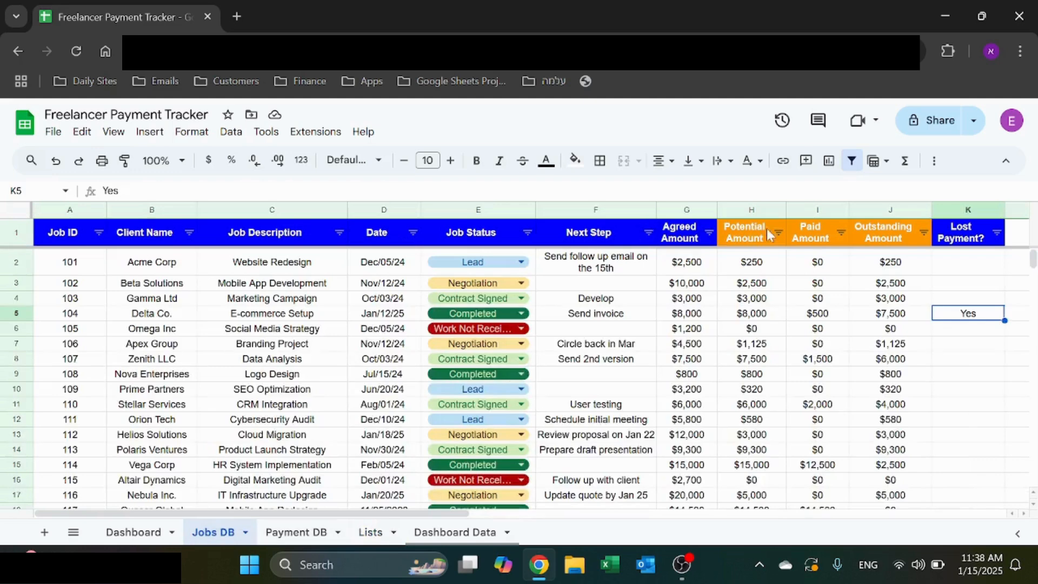
click(875, 211)
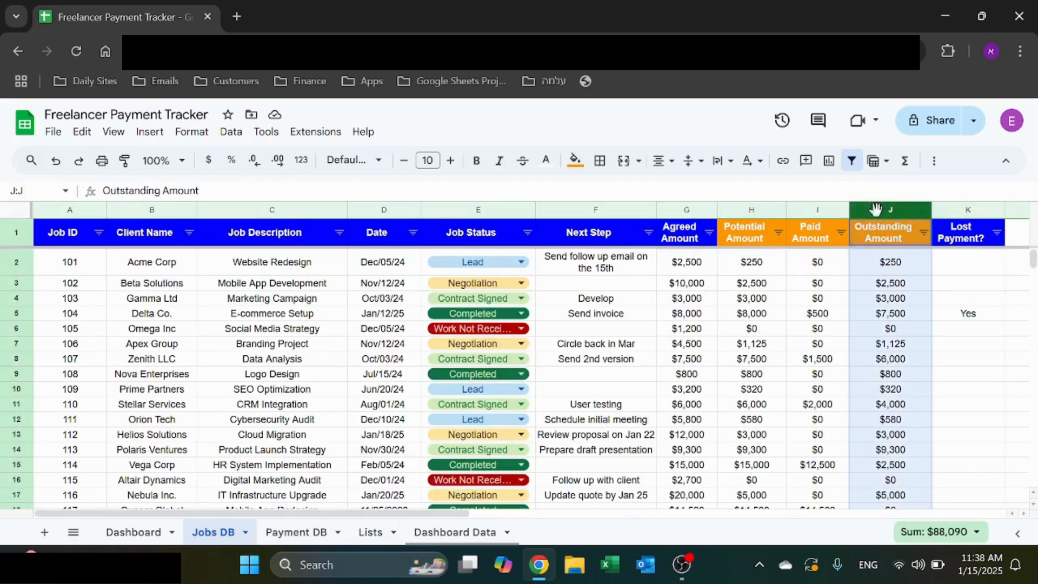
click(954, 211)
click(960, 319)
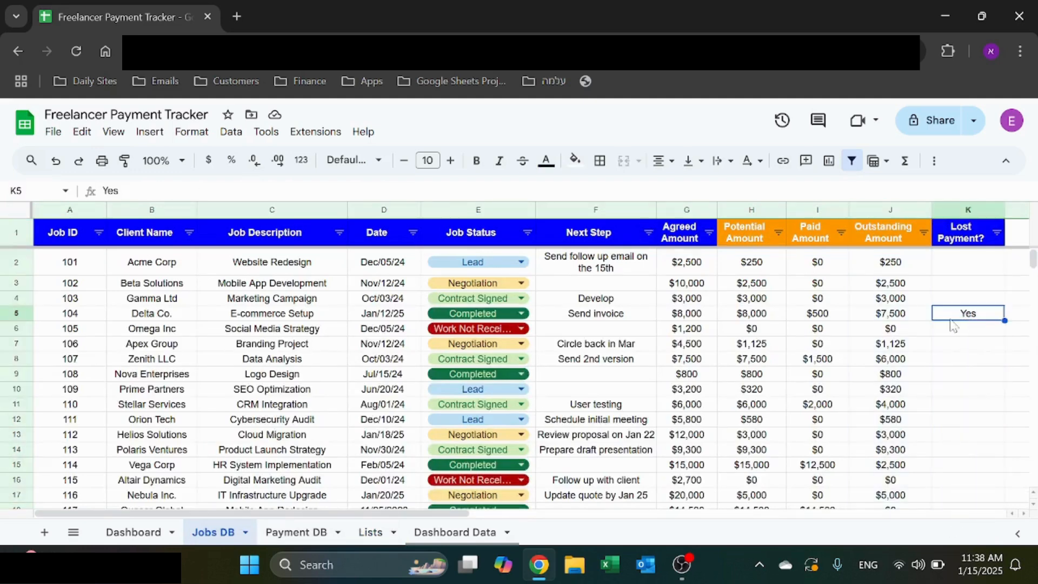
click(96, 319)
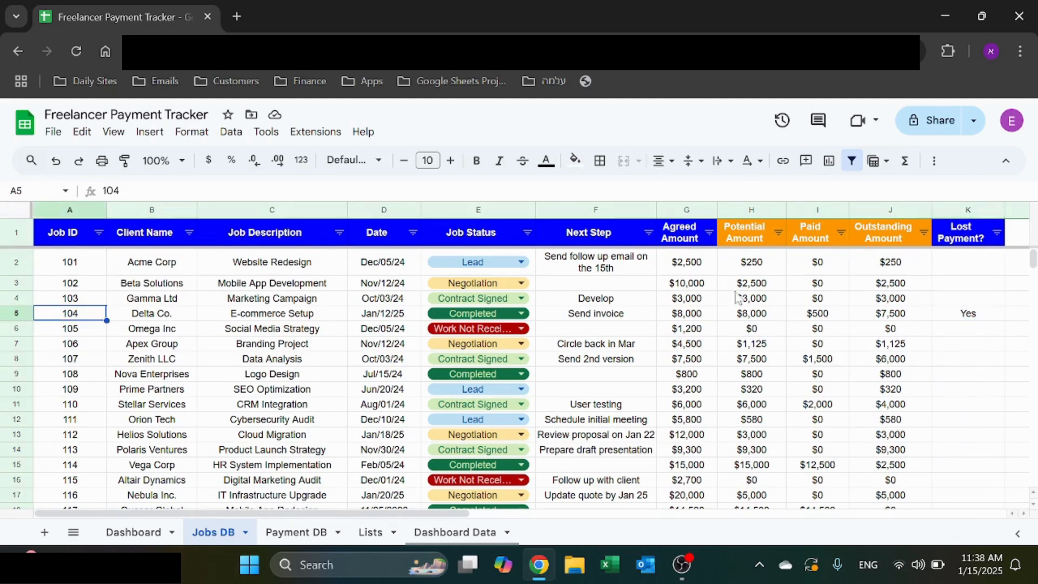
click(102, 301)
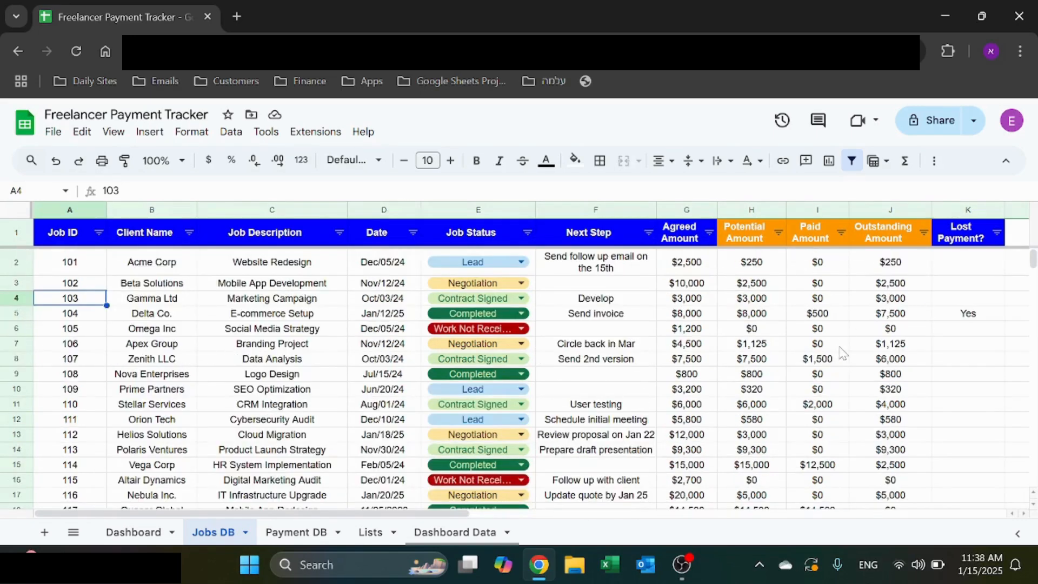
Step: Review the amounts down the whole Jobs DB list and check job 103's Outstanding Amount formula
scroll(845, 349, down, 2)
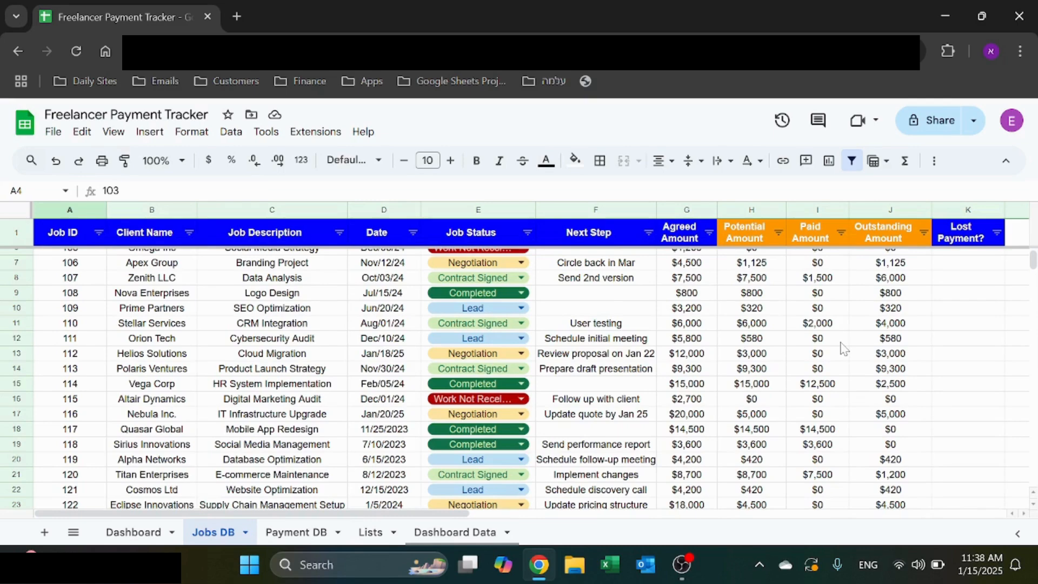
scroll(844, 349, down, 4)
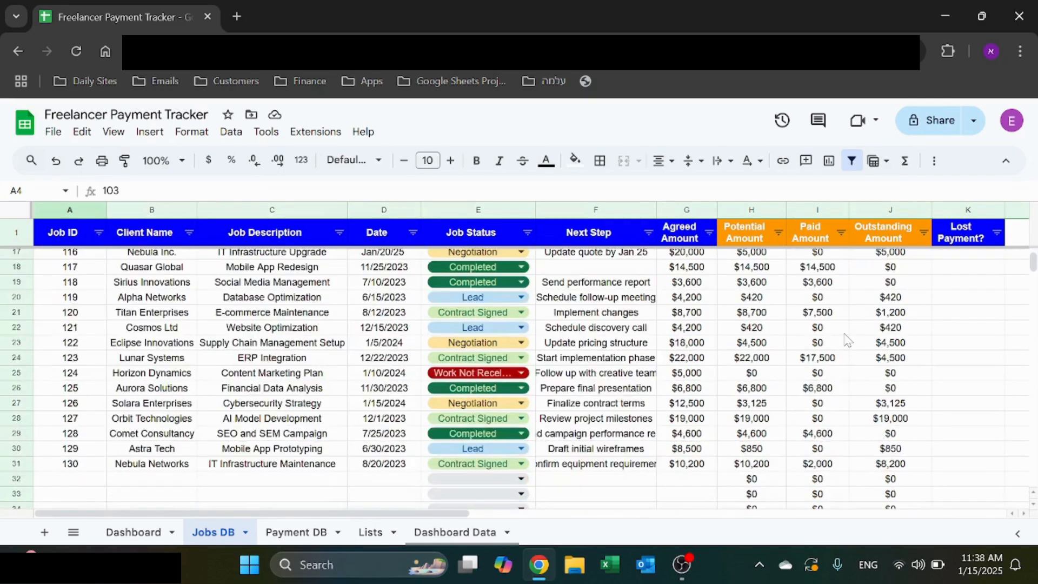
scroll(847, 339, up, 6)
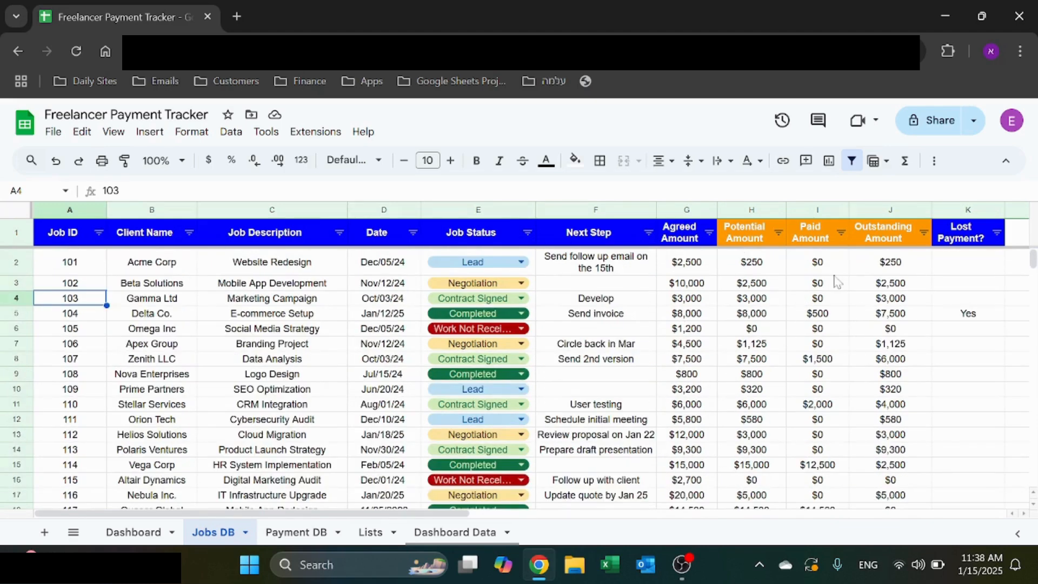
click(885, 301)
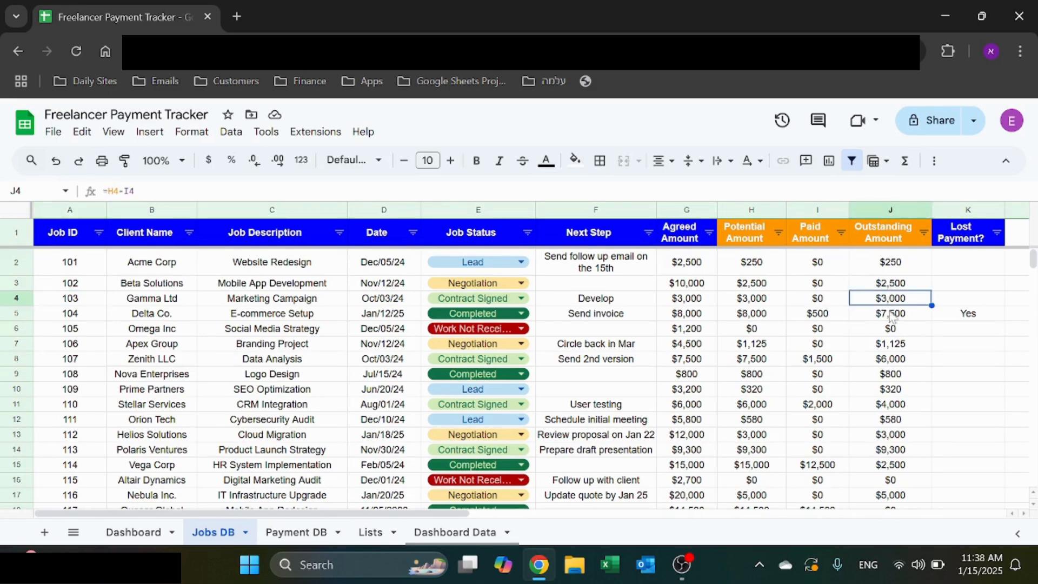
Step: Set job 107's Agreed Amount to 1500 in Jobs DB
click(703, 362)
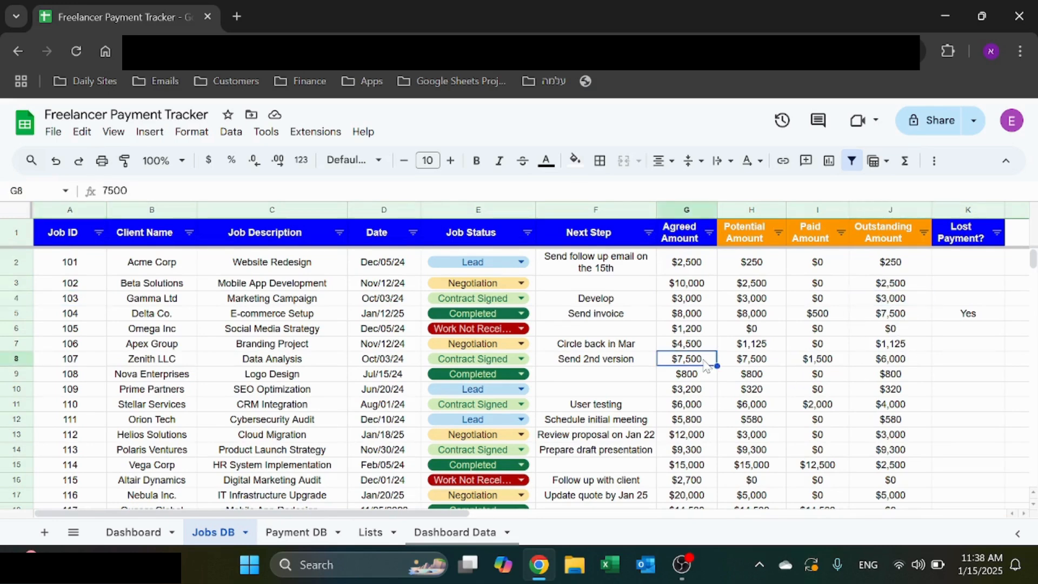
text(1500)
key(Return)
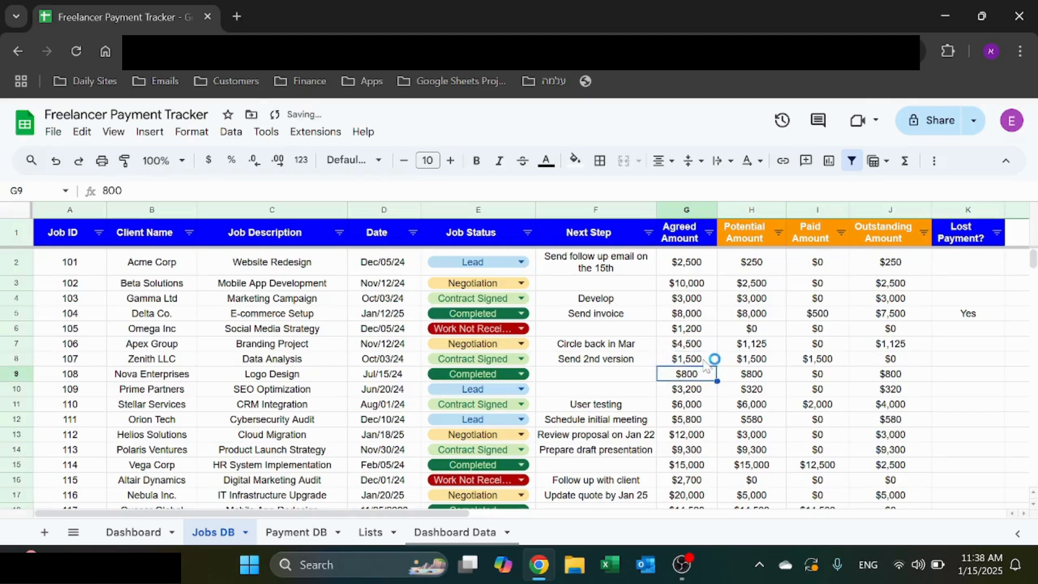
key(Up)
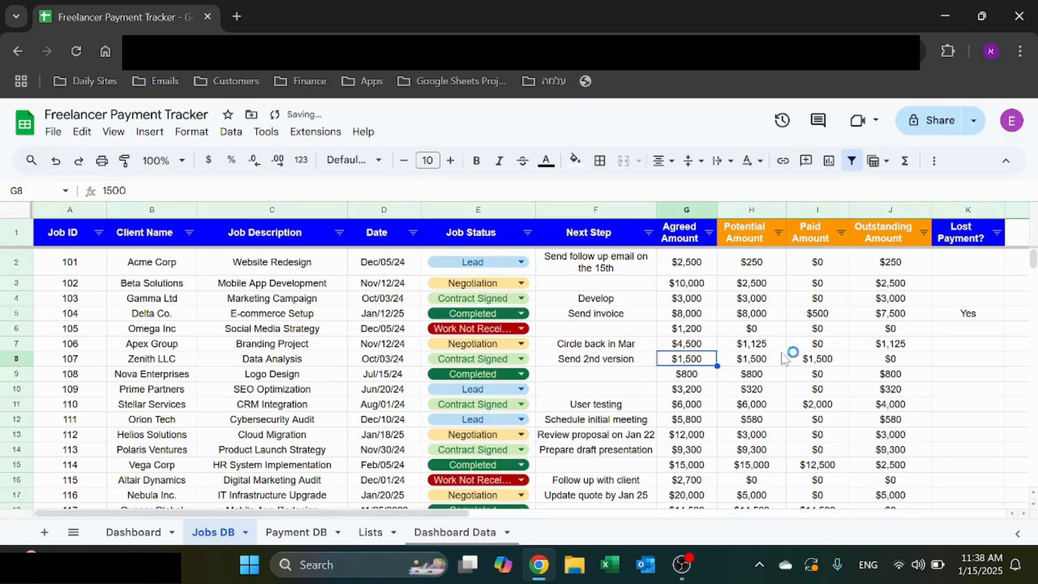
click(103, 360)
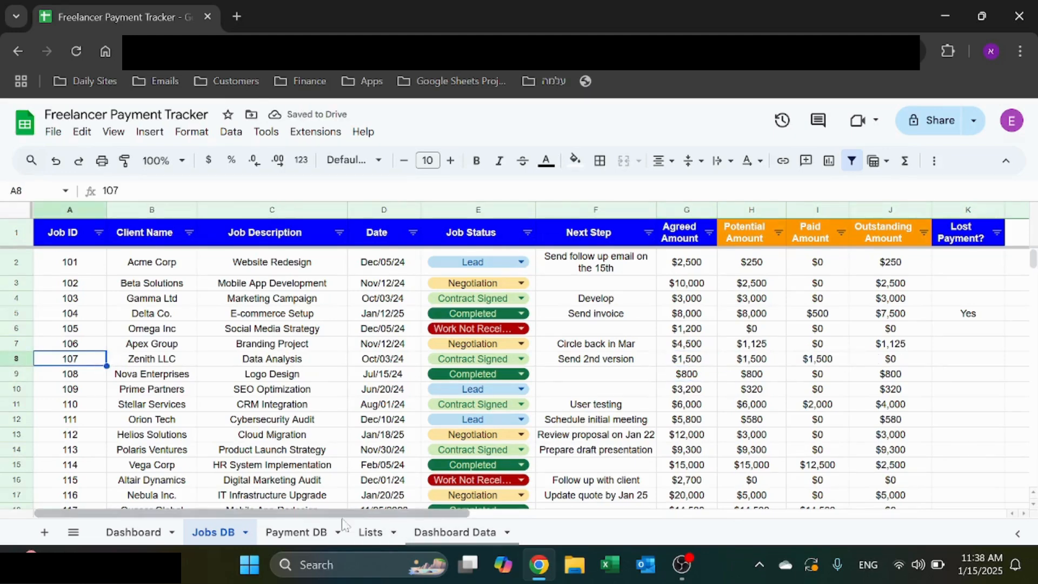
Step: Start a new payment record in row 13 of Payment DB by choosing Job ID 119
click(297, 532)
mouse_move(100, 258)
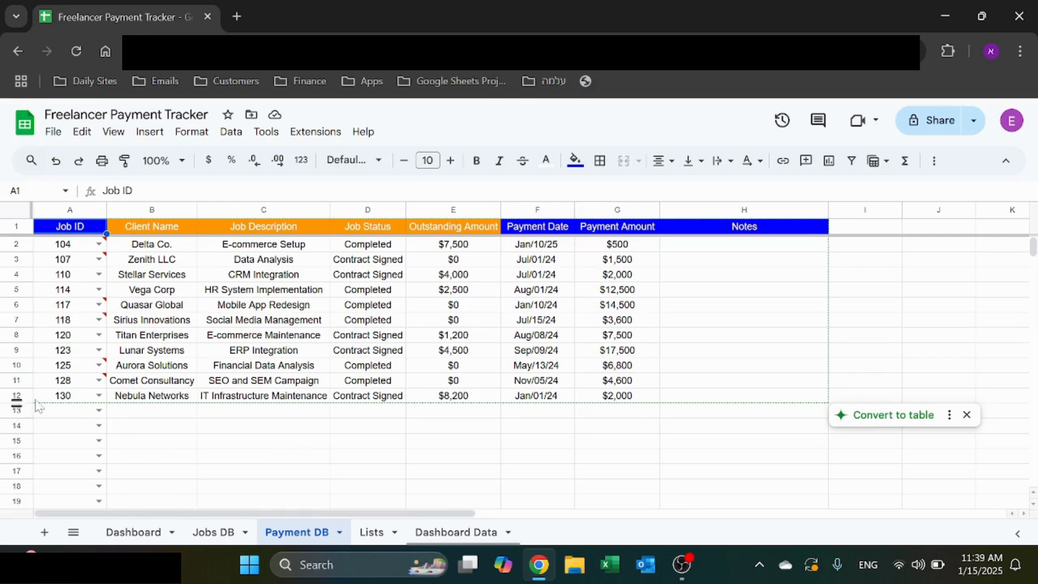
click(99, 411)
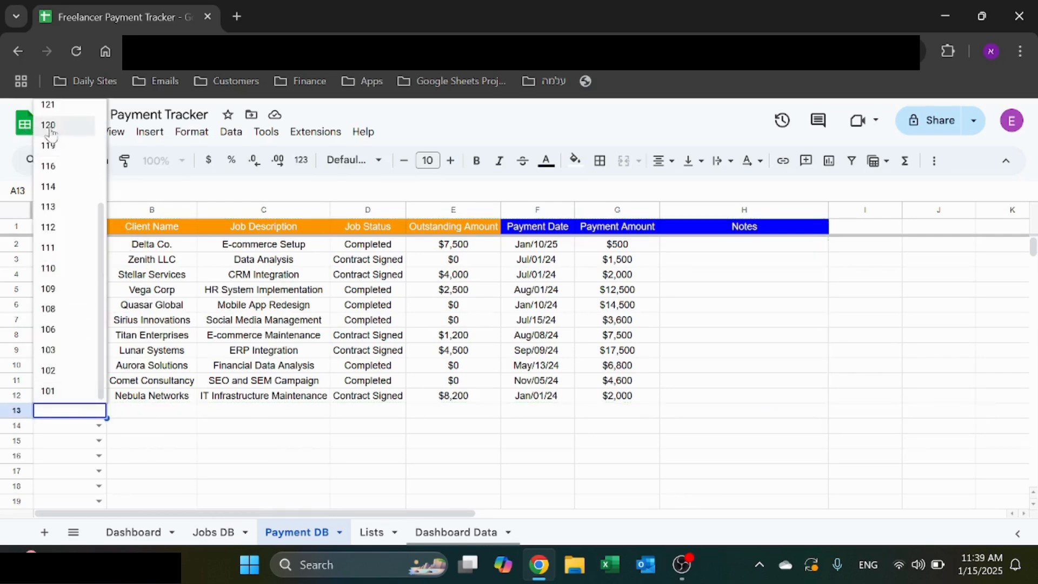
click(60, 145)
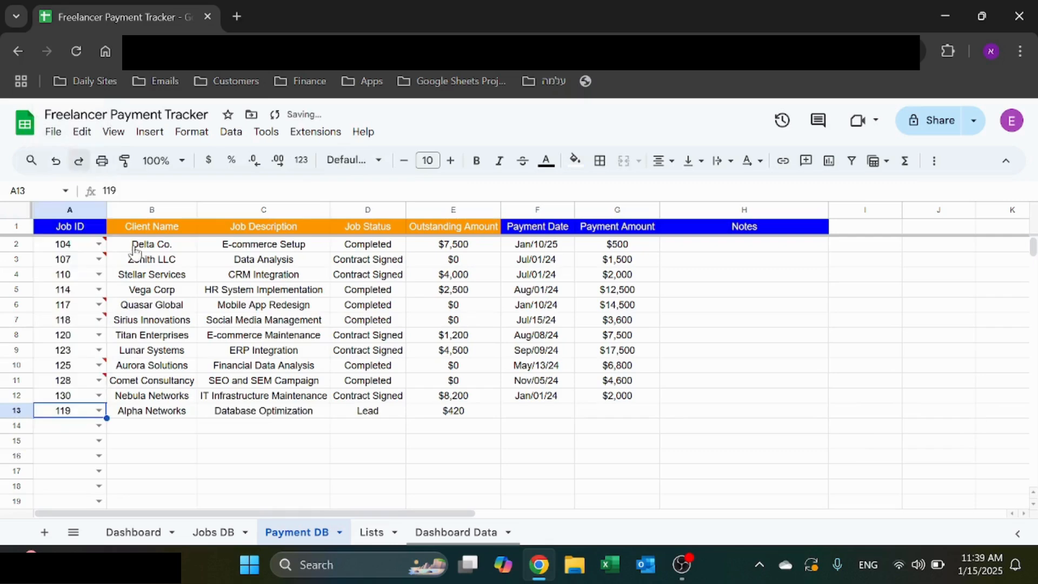
Step: Inspect the formulas that fill in the client name, job description, job status and outstanding amount for job 119
click(161, 416)
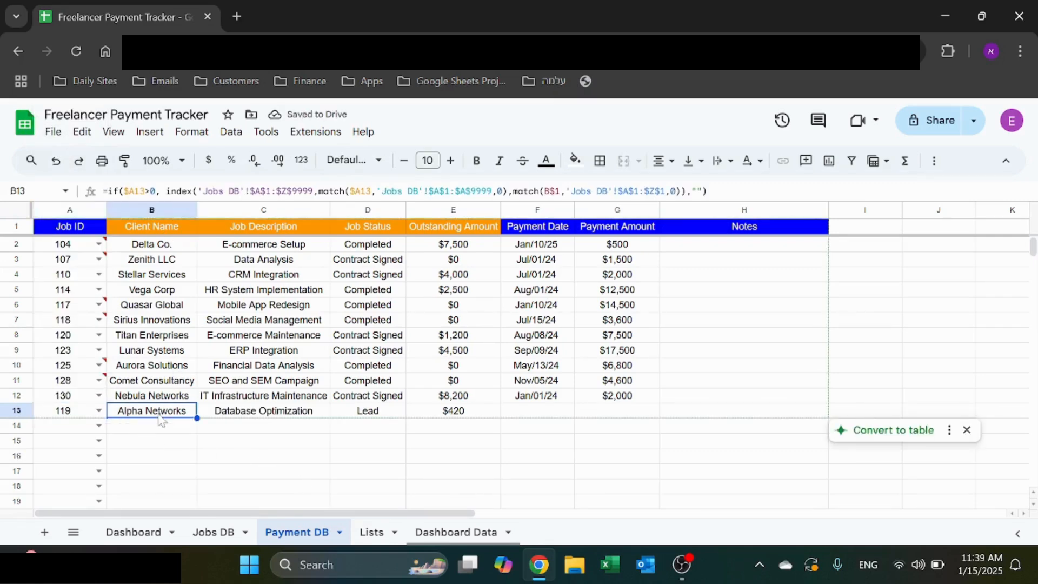
click(254, 416)
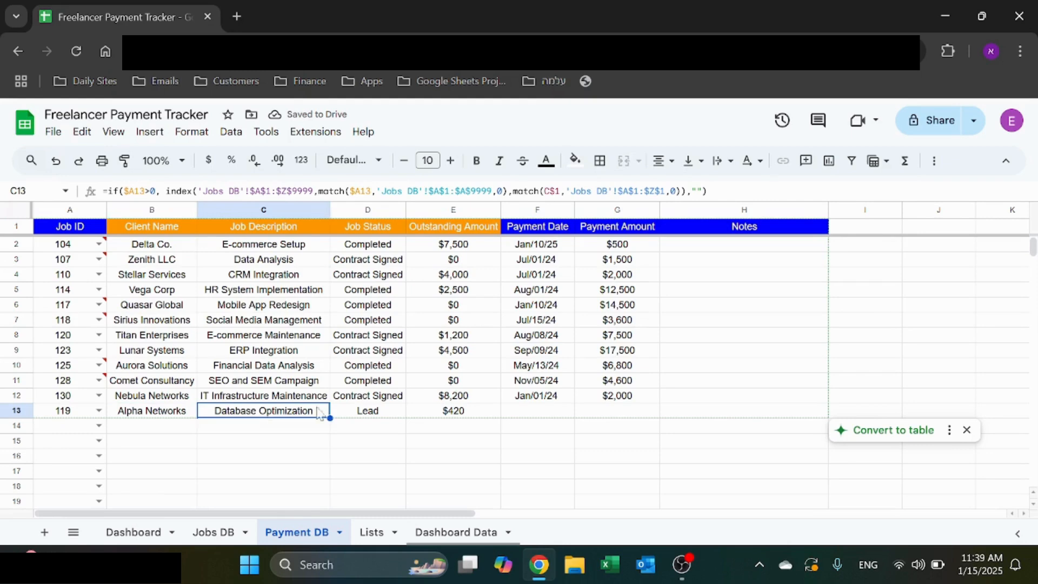
click(362, 421)
click(479, 418)
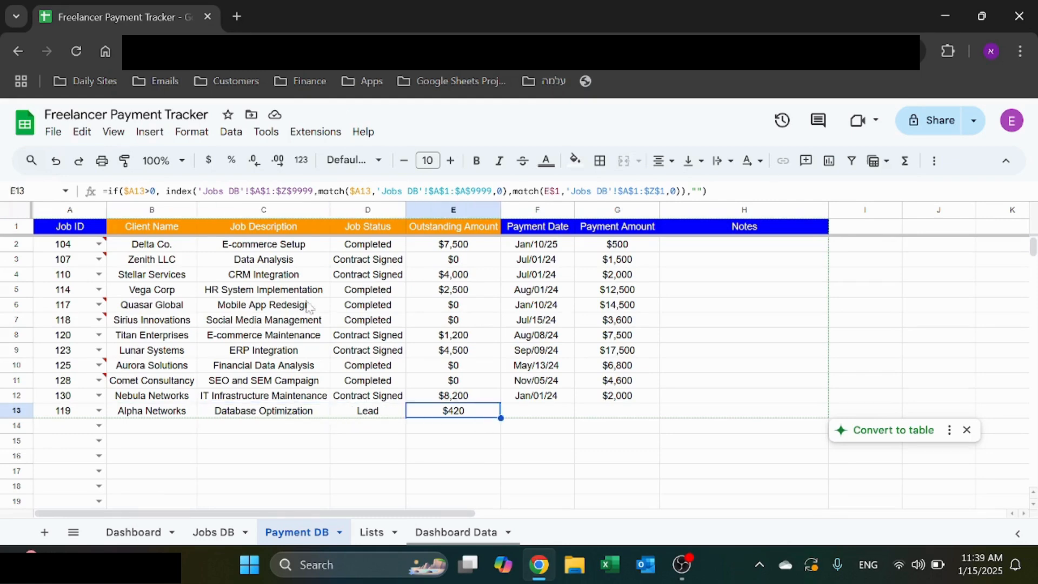
Step: Examine the Jobs DB reference range inside the INDEX part of job 119's Client Name formula
click(221, 532)
click(297, 533)
click(163, 413)
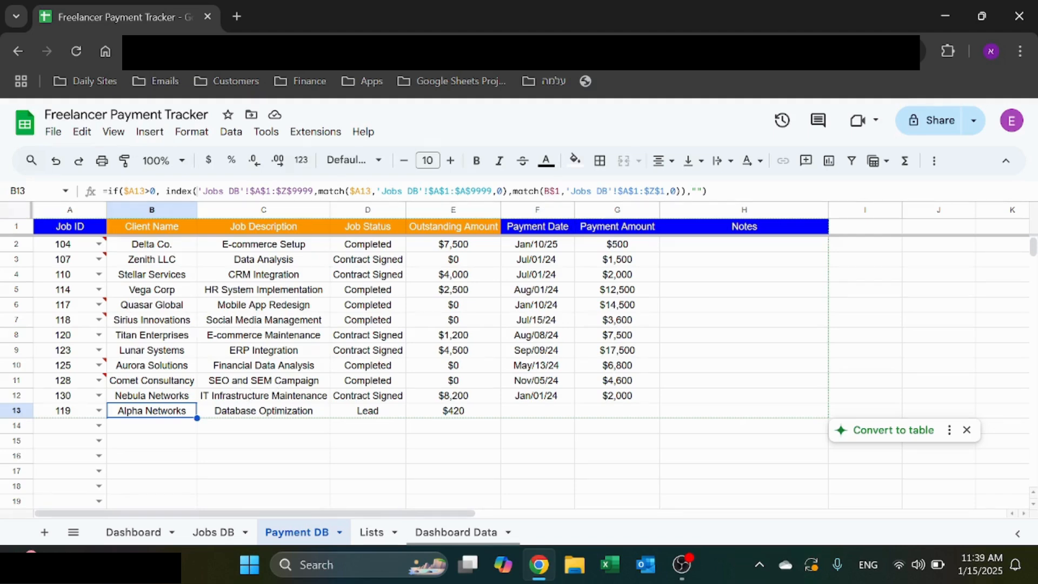
drag(198, 192, 314, 193)
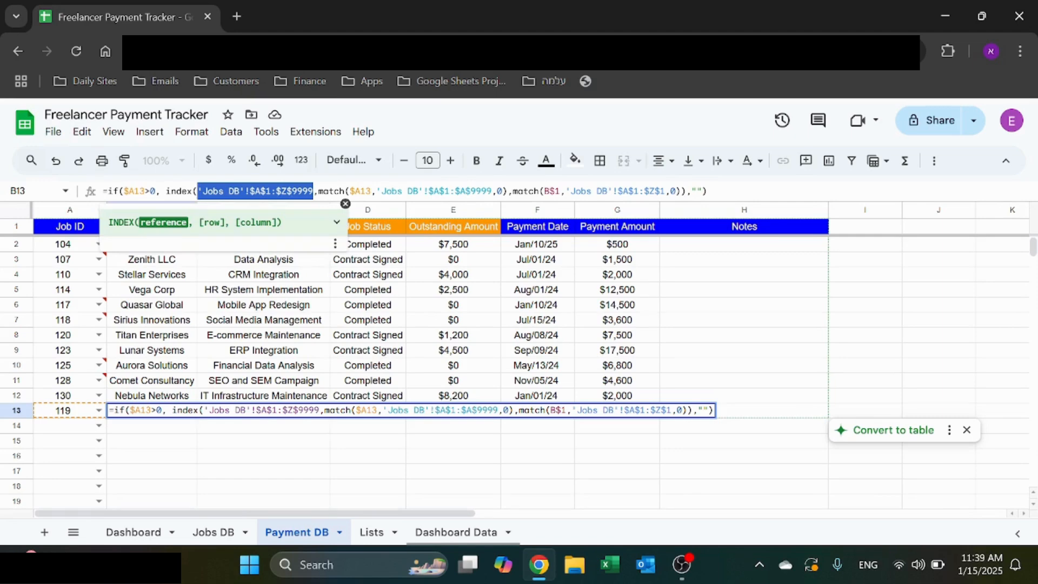
key(Escape)
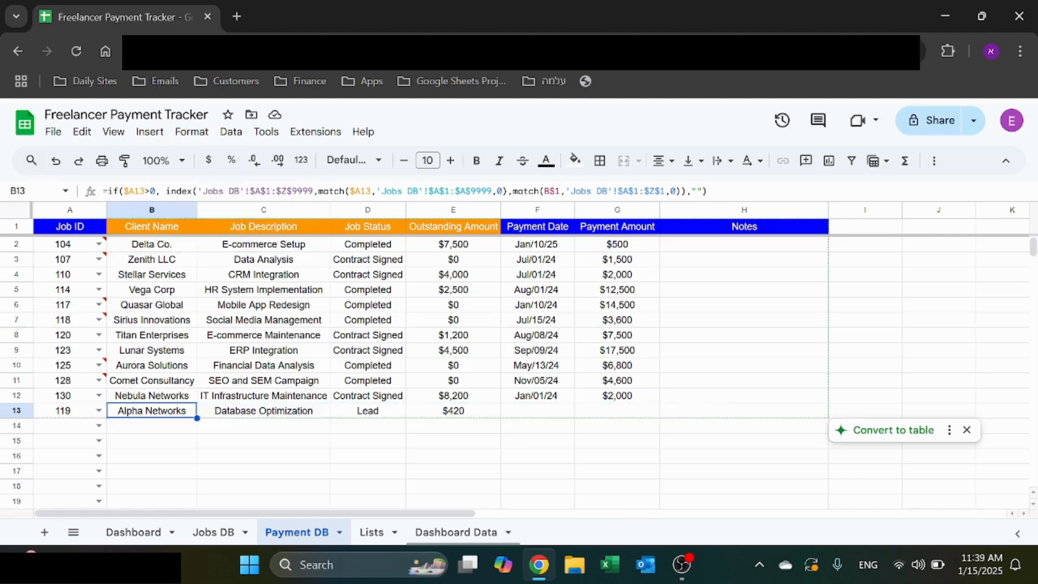
Step: Examine the first MATCH in job 119's Client Name formula and the Job ID column it searches in Jobs DB
click(328, 192)
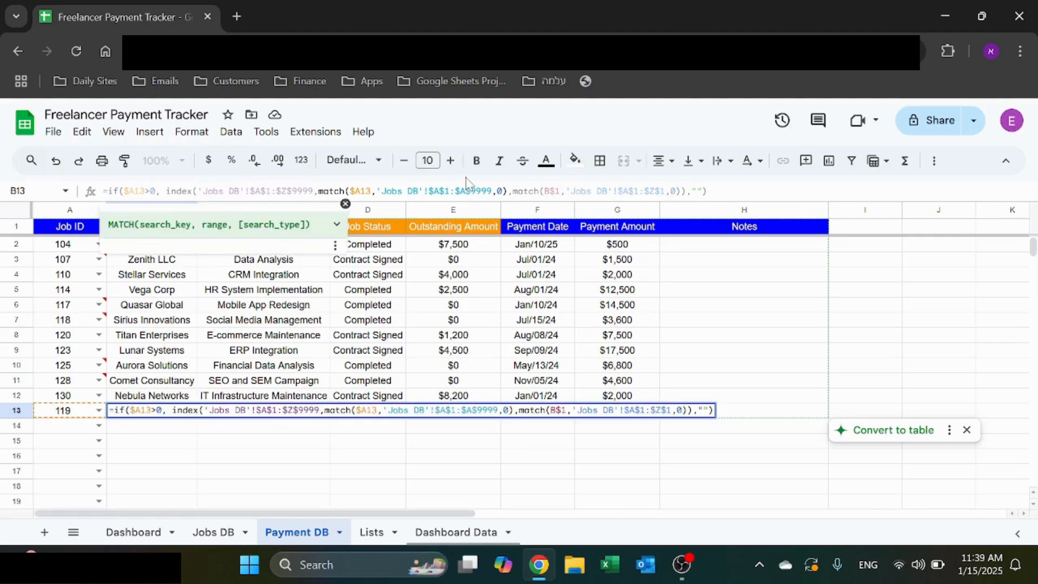
click(367, 192)
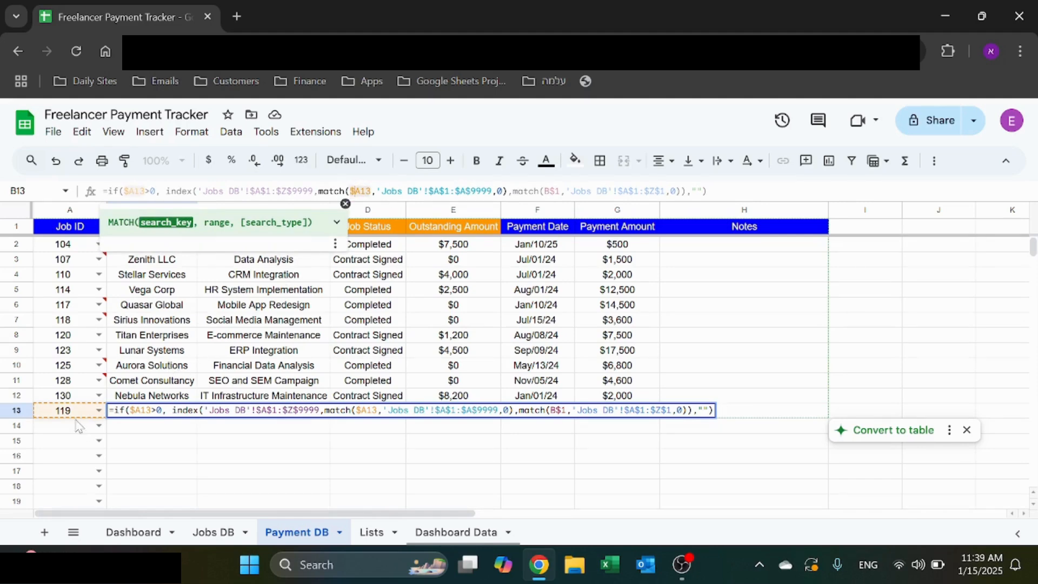
click(466, 192)
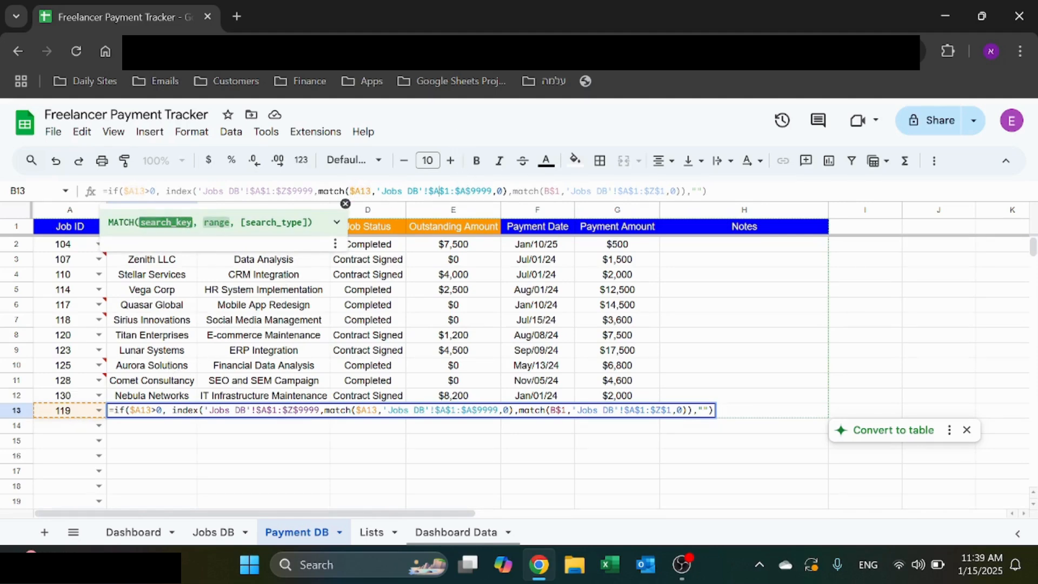
click(211, 531)
click(68, 209)
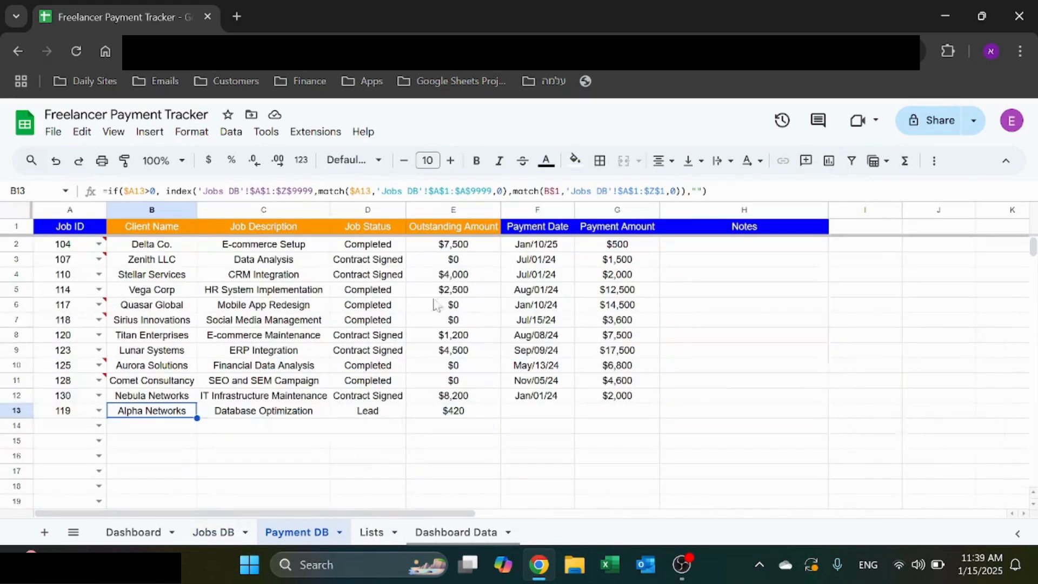
Step: Examine the second MATCH in job 119's Client Name formula and the header row it searches in Jobs DB
click(296, 532)
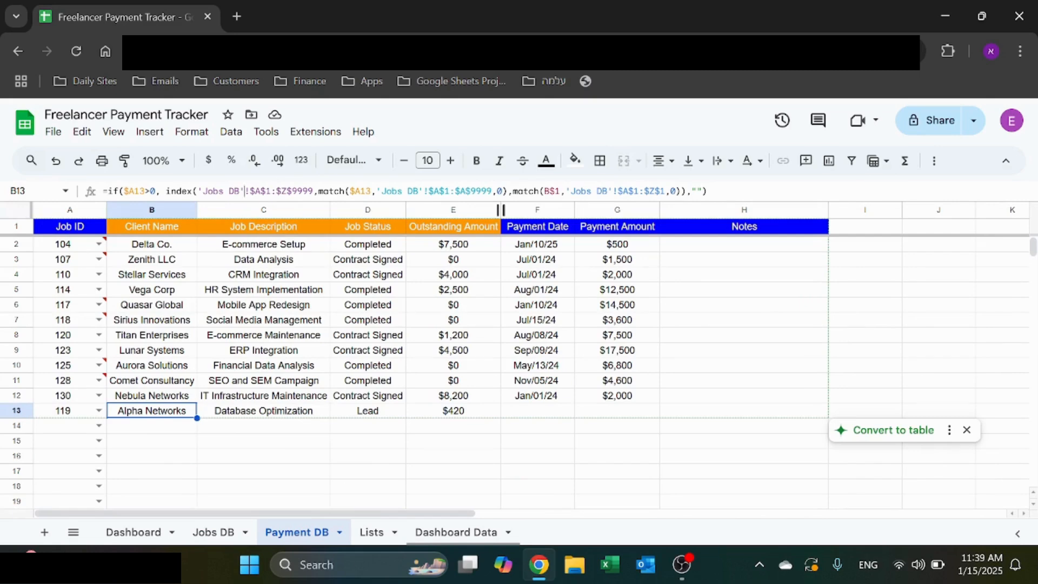
drag(244, 191, 319, 200)
key(Escape)
click(547, 191)
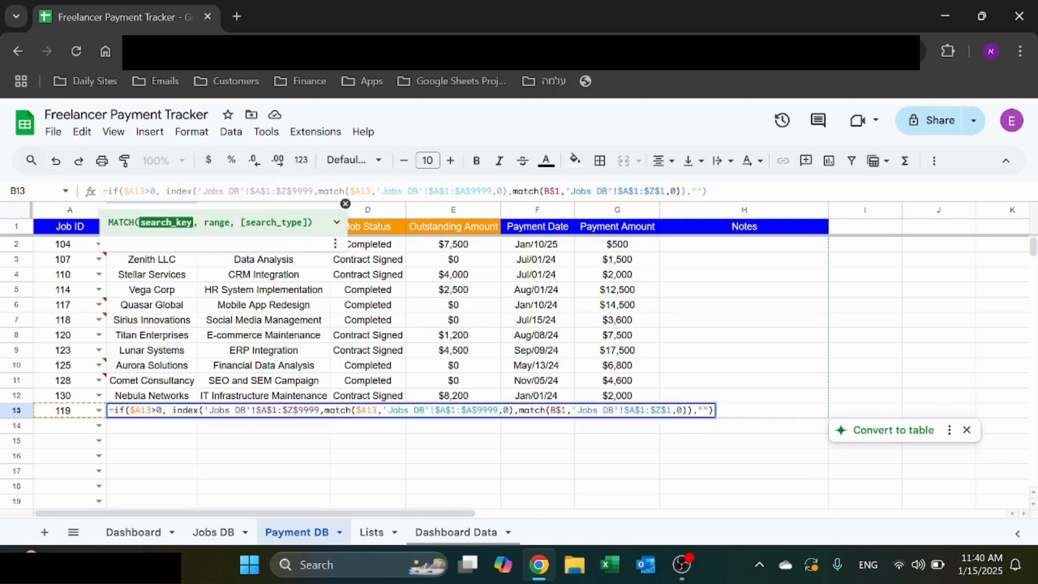
key(Escape)
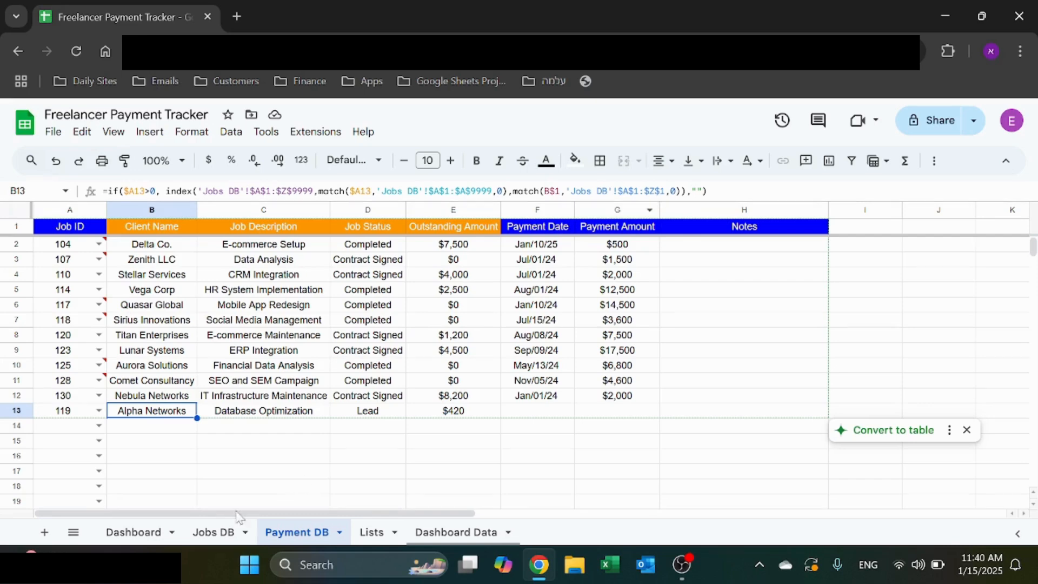
click(230, 531)
click(6, 231)
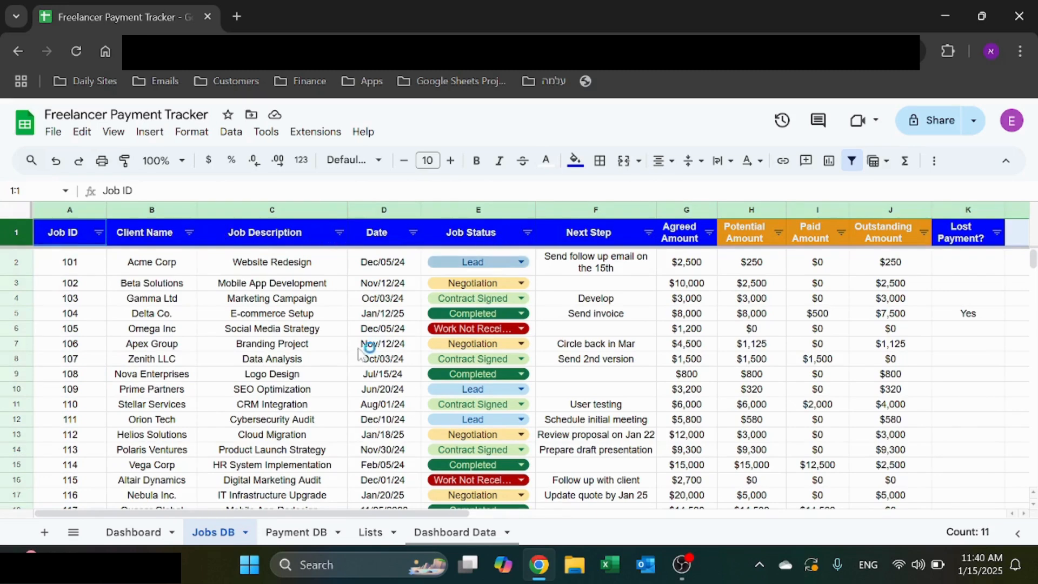
Step: Add a payment record for job 103 in the first empty row of the Payment DB sheet
click(303, 532)
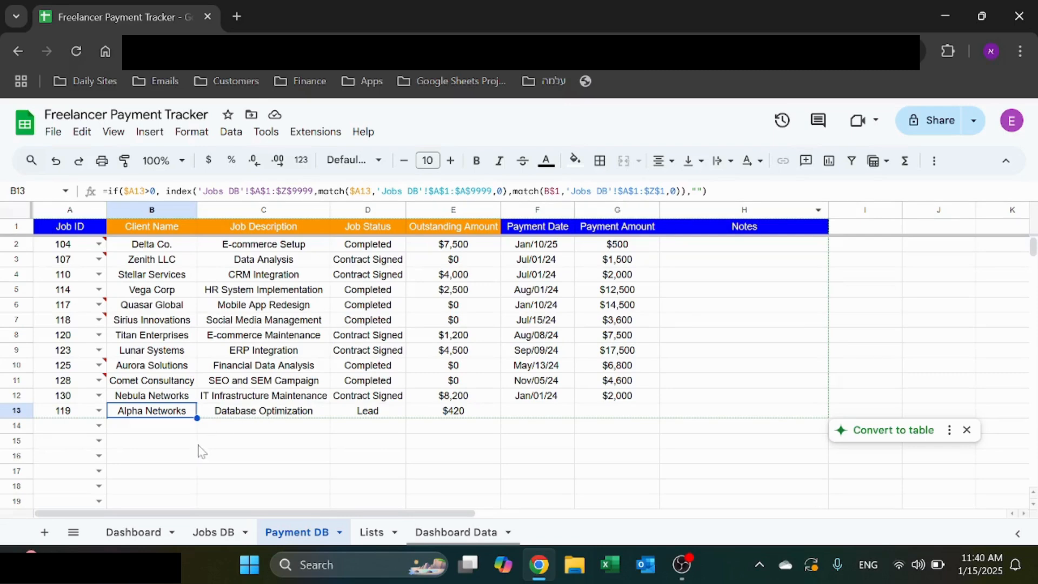
click(165, 460)
click(179, 423)
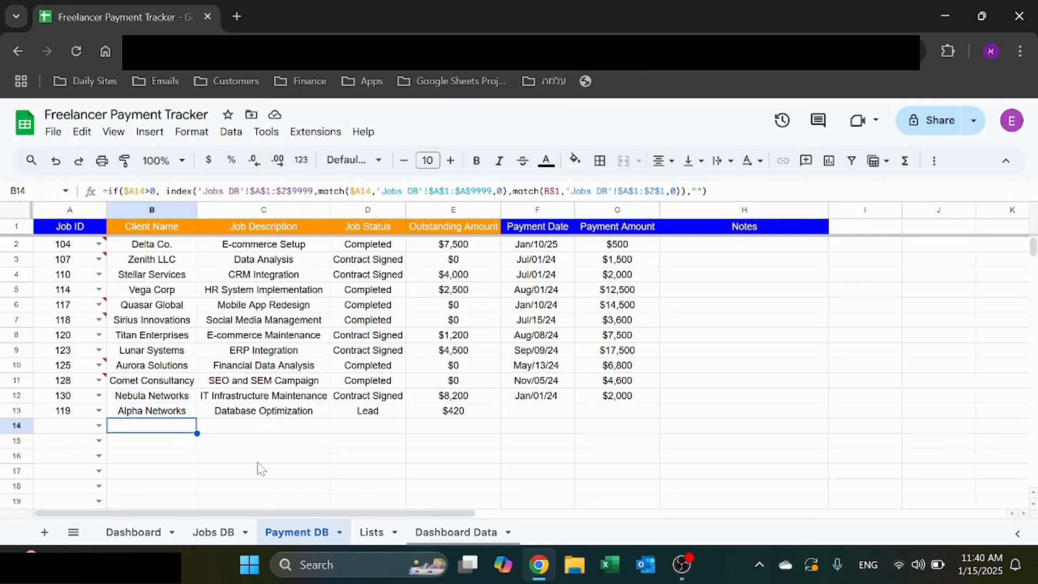
click(98, 426)
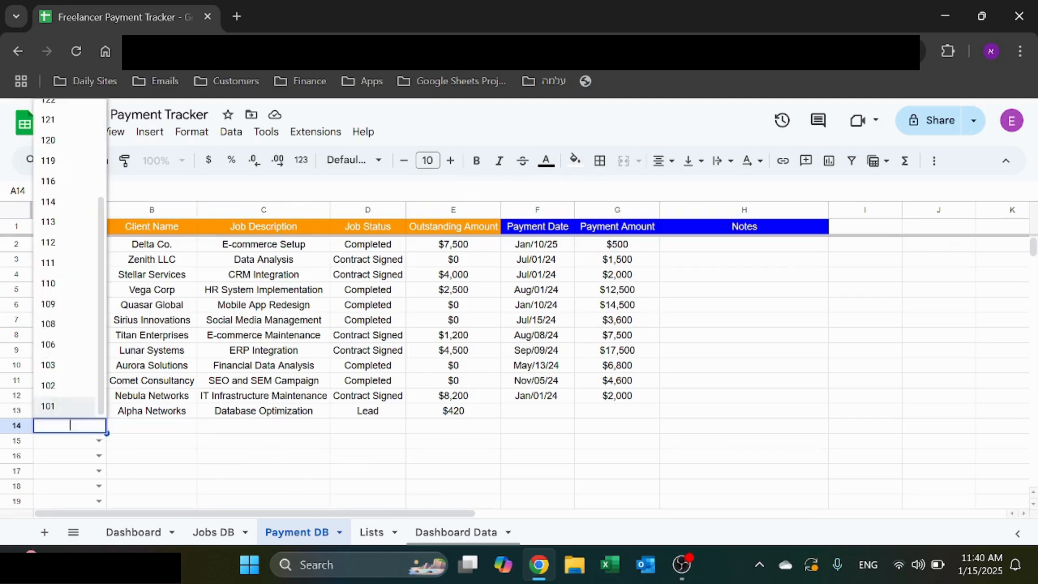
key(Escape)
click(81, 372)
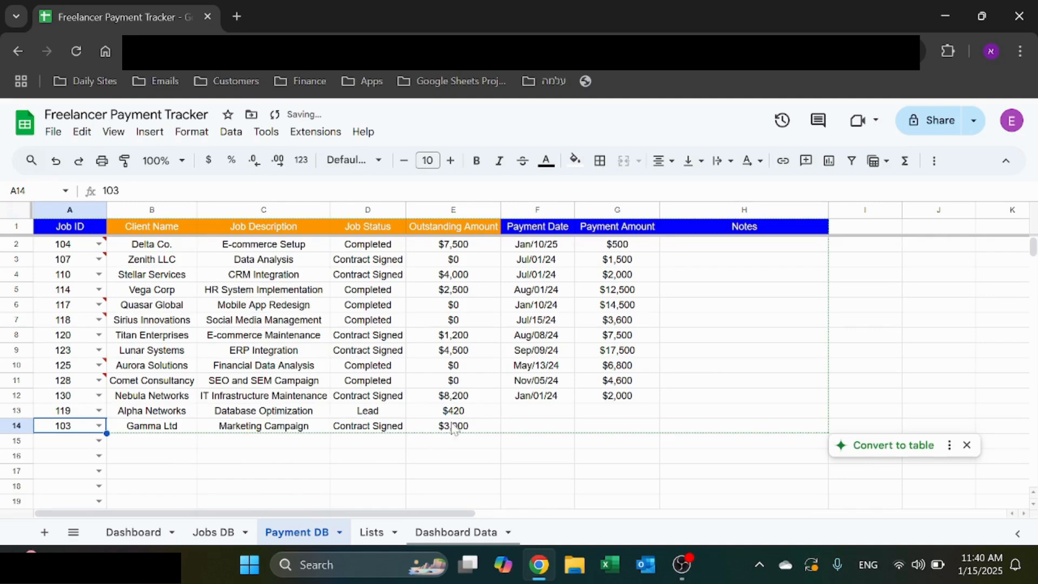
Step: Enter 1/15/25 as the payment date for job 119
click(542, 413)
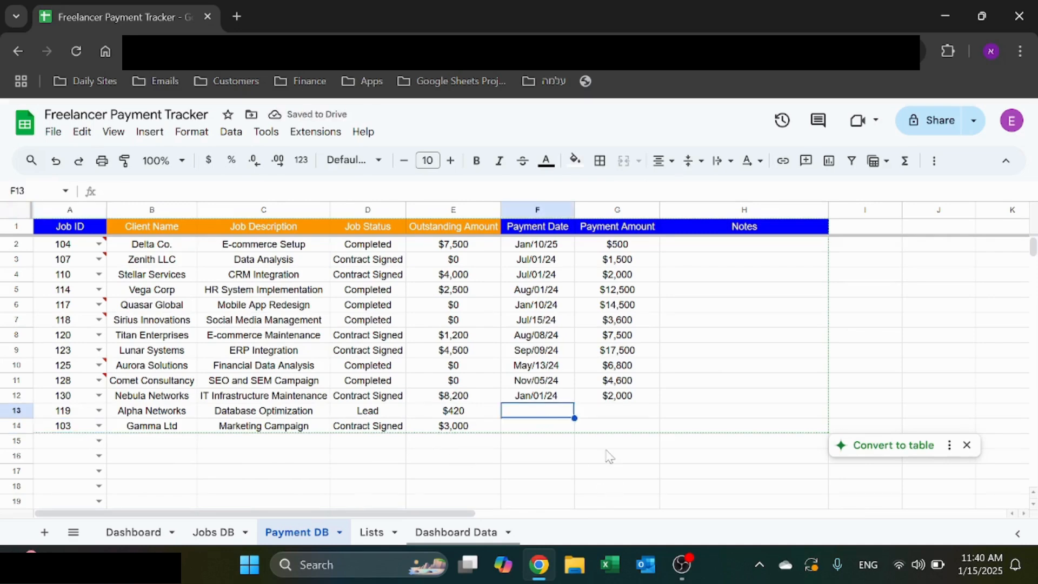
text(1)
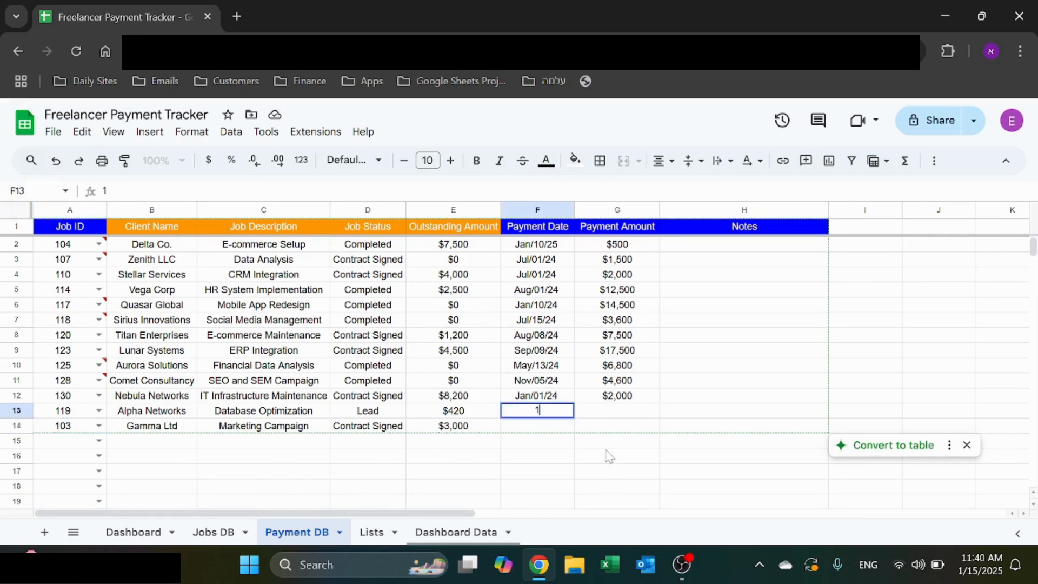
text(/15/25)
key(Tab)
key(Left)
key(Left)
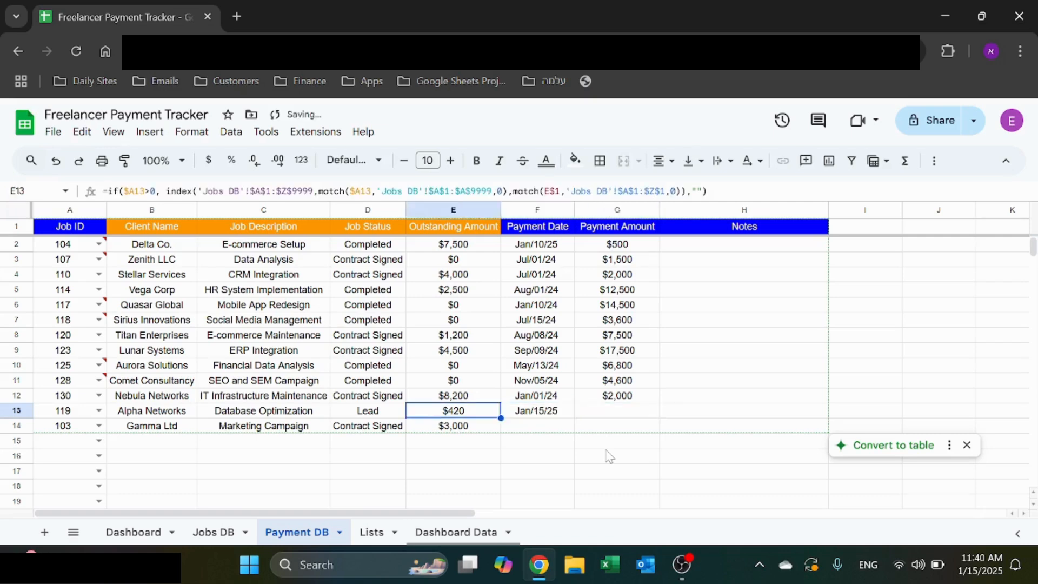
Step: Enter a payment amount of 500 for job 119 and check the effect on its outstanding amount
key(Right)
key(Right)
text(500)
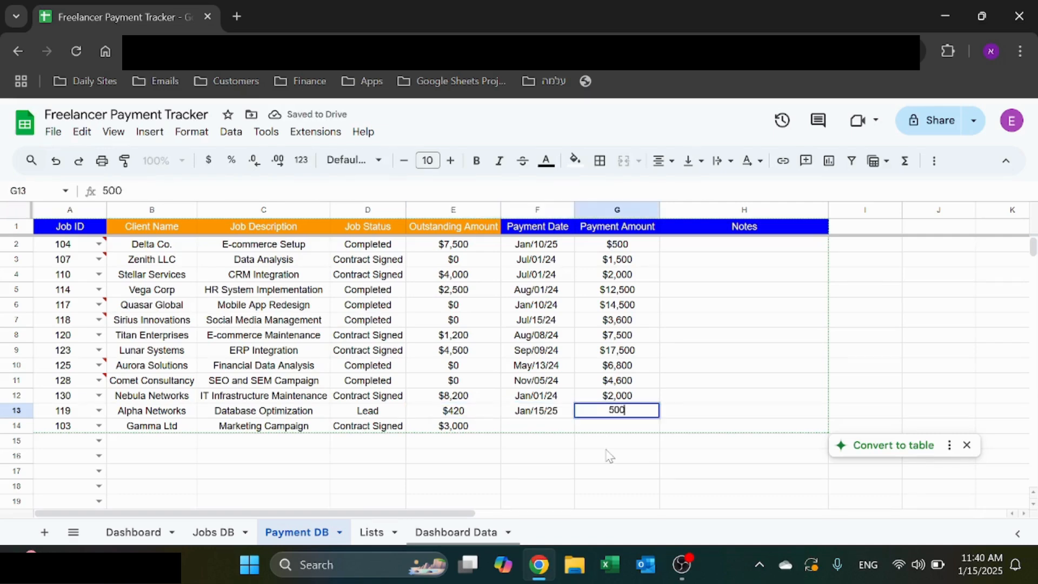
key(Return)
key(Up)
key(Left)
key(Left)
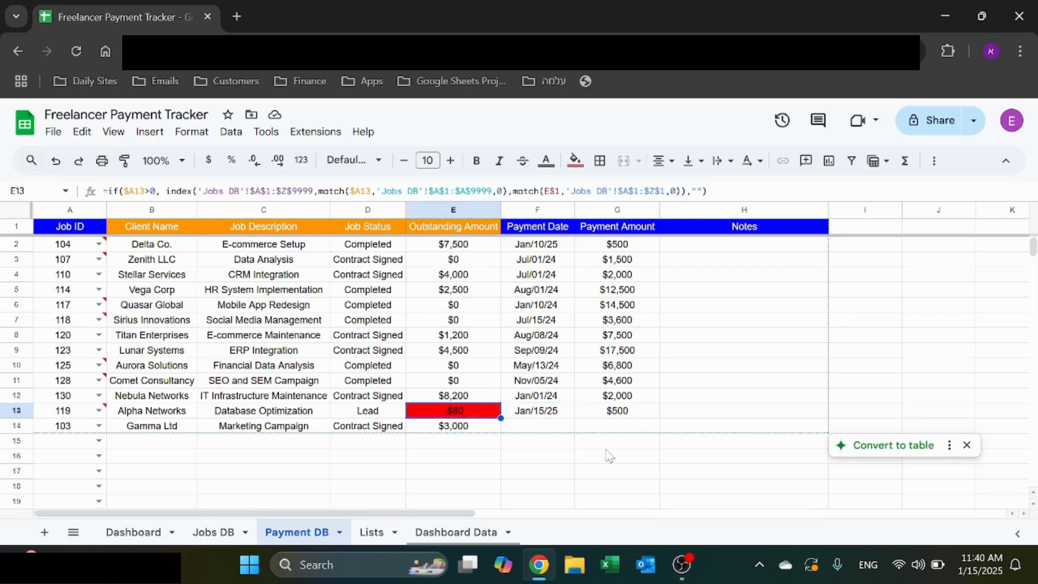
Step: Set the payment amount for job 119 to 420
key(Right)
key(Right)
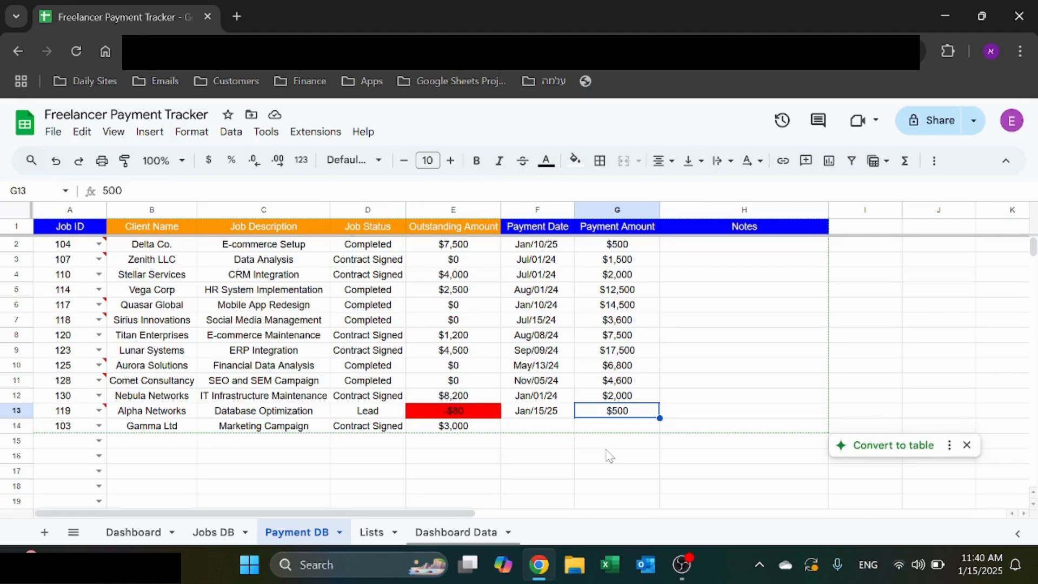
text(420)
key(Return)
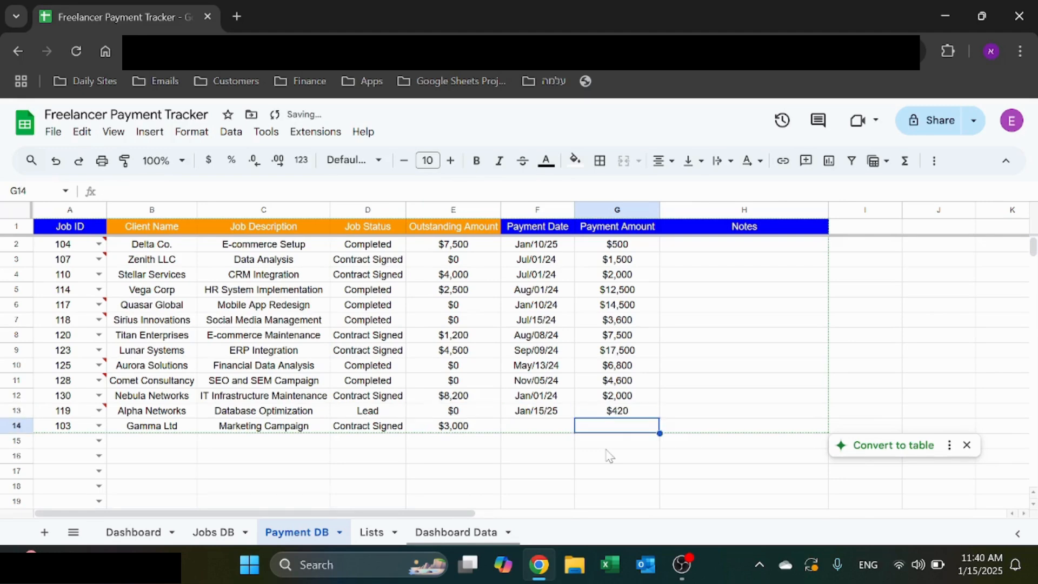
Step: Record a payment of 1500 dated 1/15/25 for job 103
key(Left)
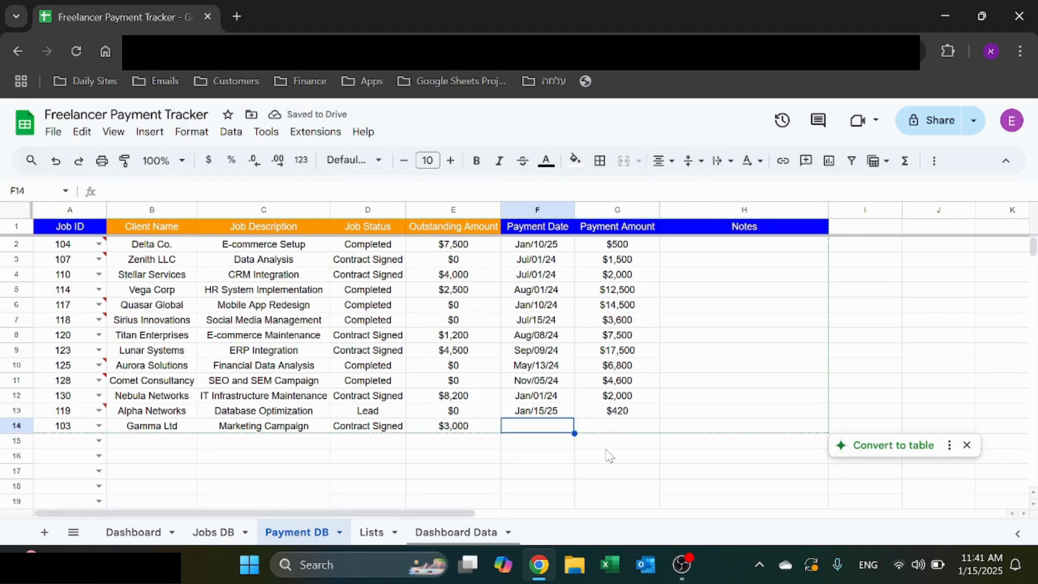
text(1/15/25)
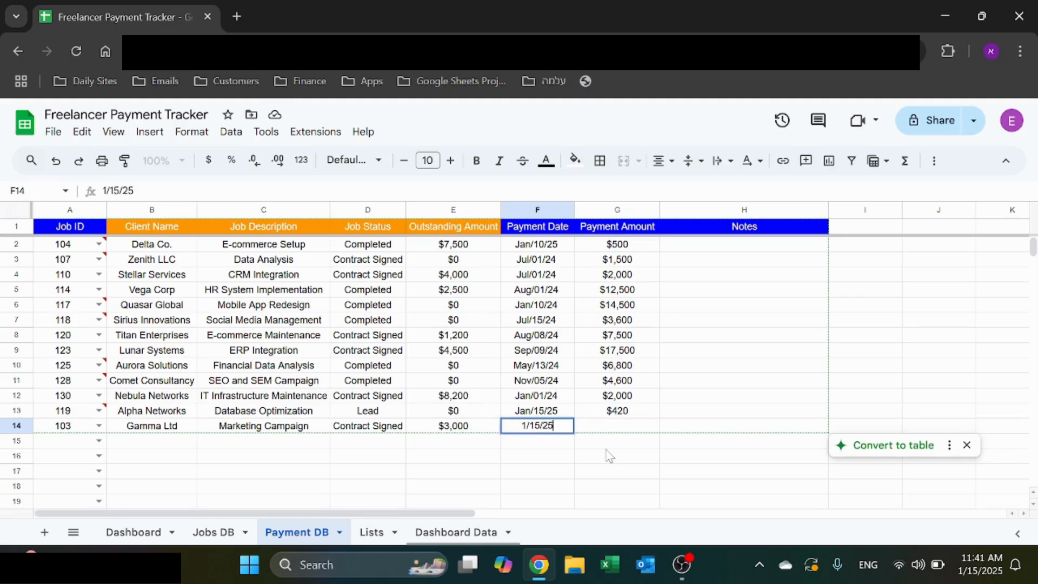
key(Tab)
text(1500)
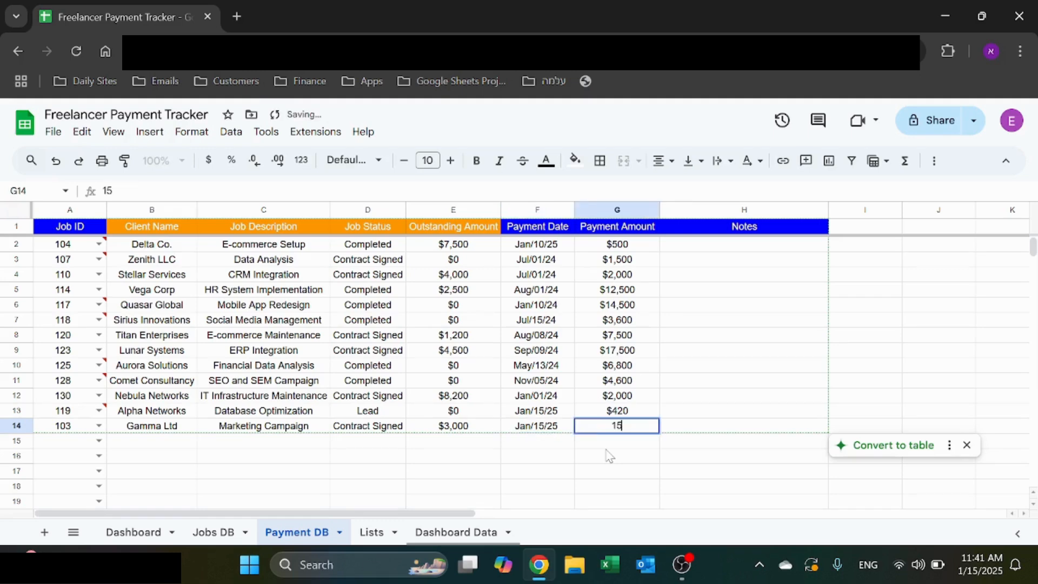
key(Return)
Step: Add the note "Half up front" to job 103's payment record
key(Up)
key(Right)
key(Right)
text(Ha)
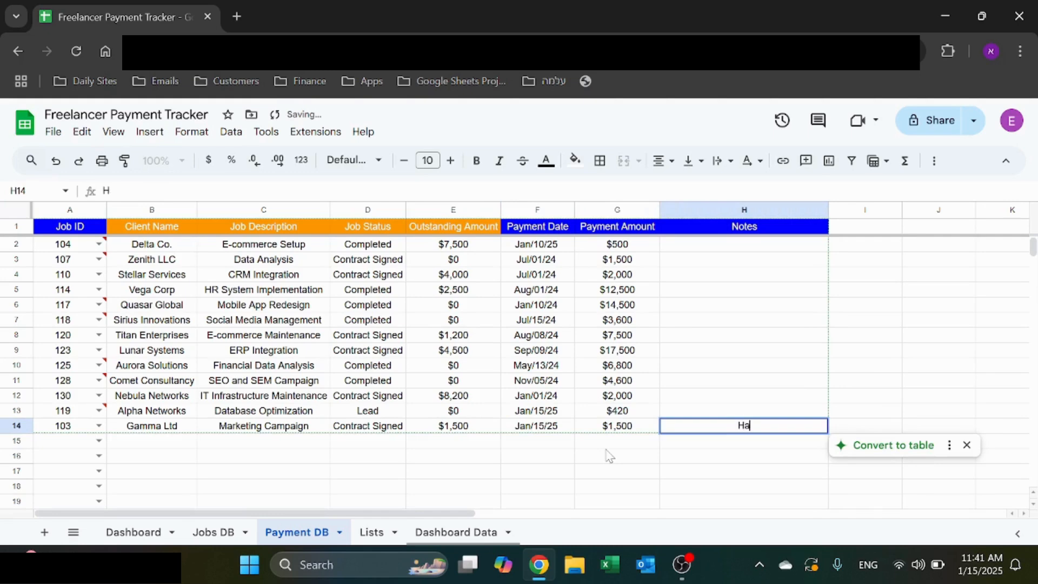
text(lf up foont)
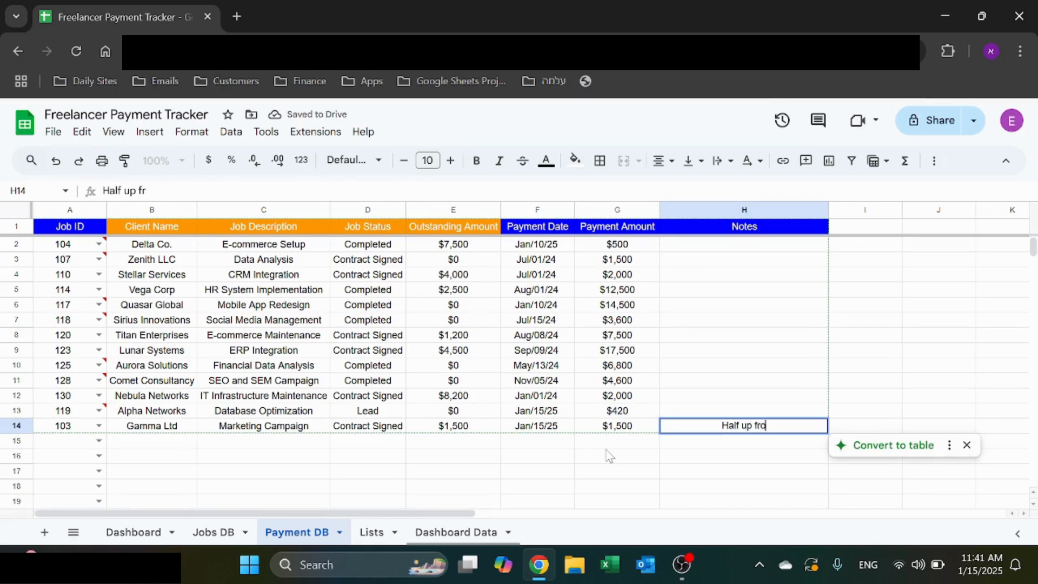
key(Return)
key(Up)
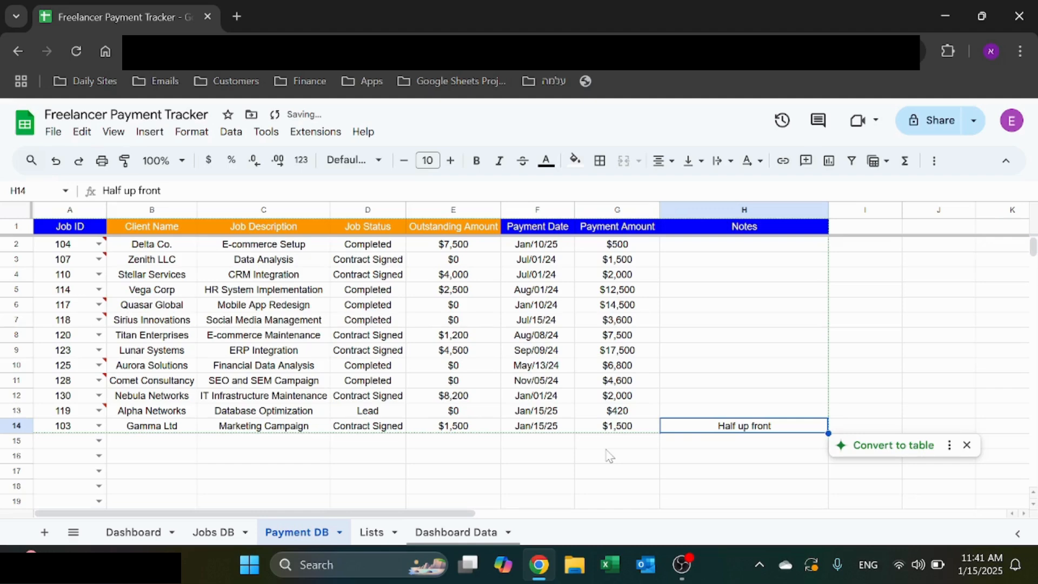
Step: Add the note "Paid via Paypall" to job 119's payment record
key(Up)
text(Pa)
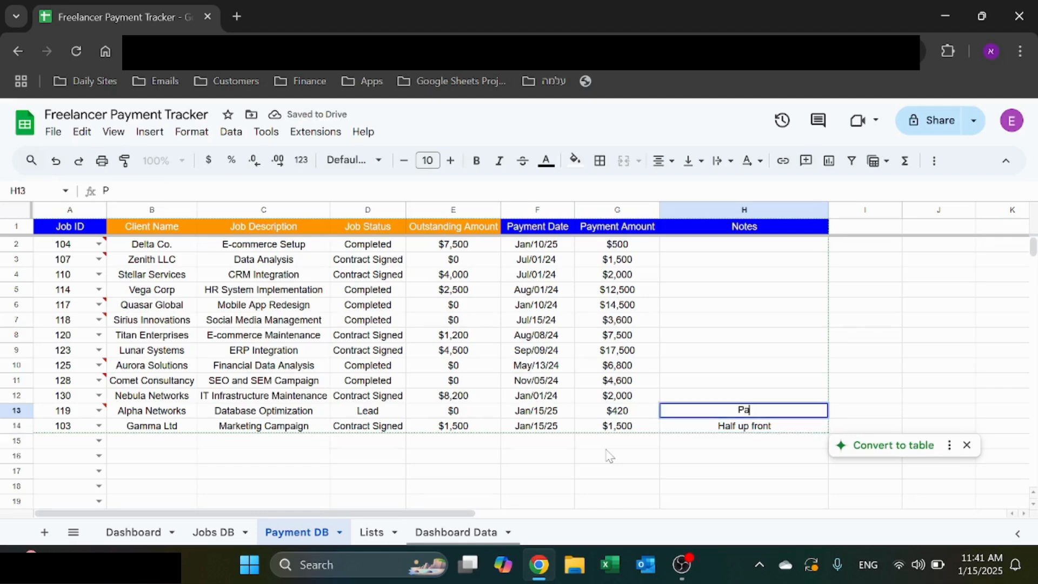
text(id via Paypall)
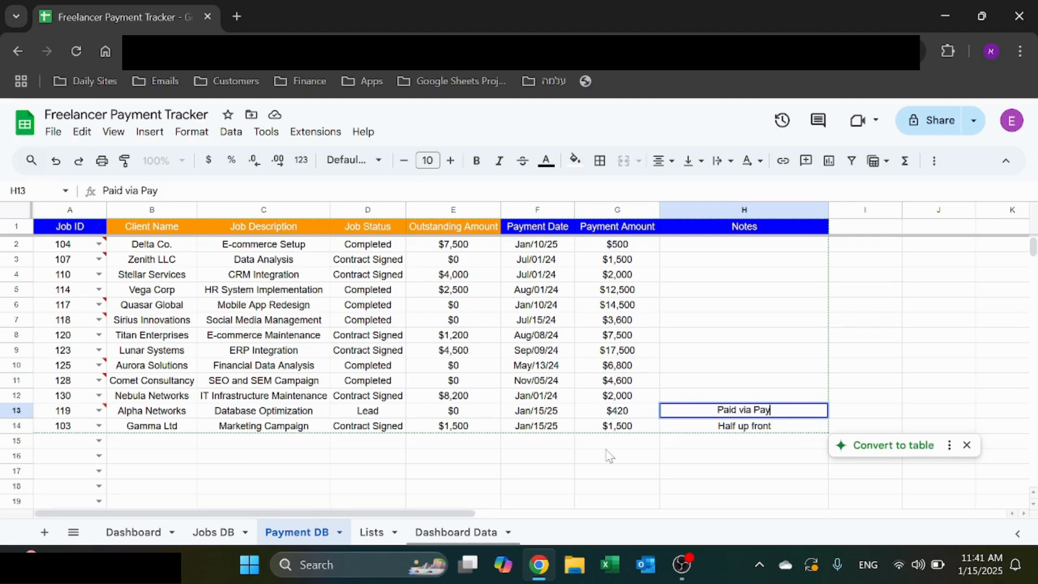
key(Return)
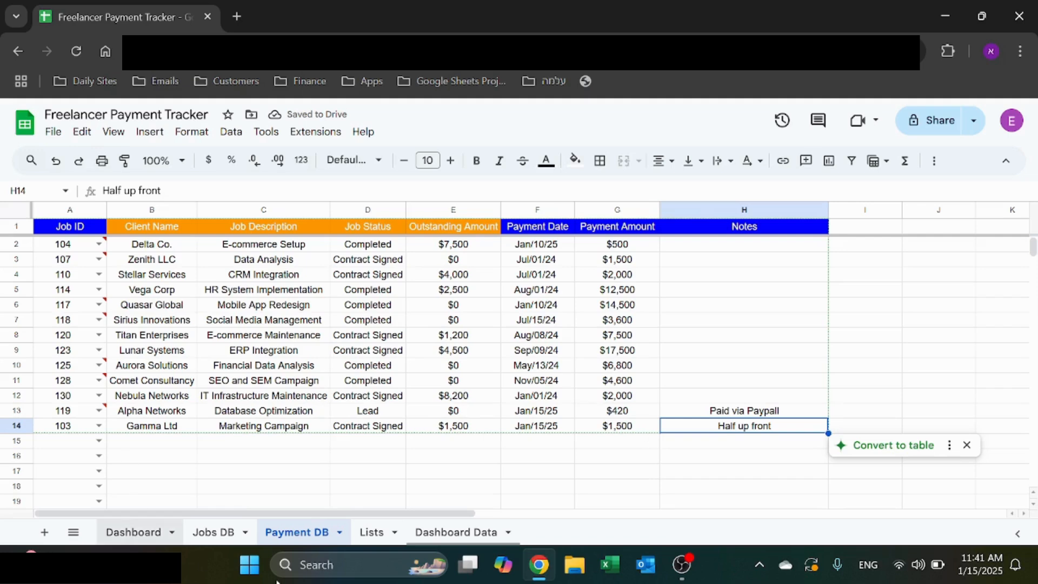
Step: Check job 103's paid and outstanding amounts and their formulas in the Jobs DB sheet
click(215, 534)
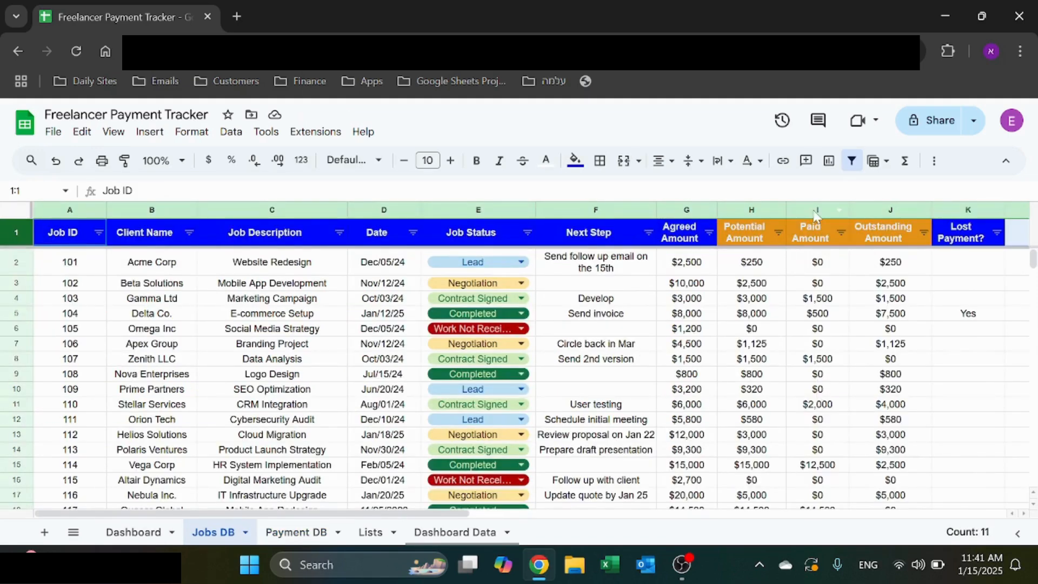
click(320, 537)
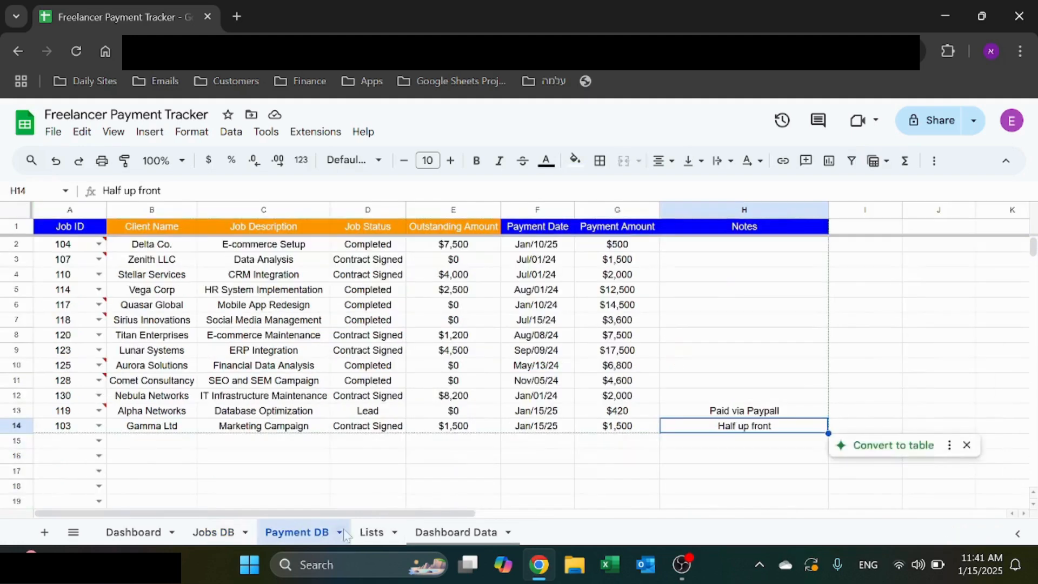
click(215, 535)
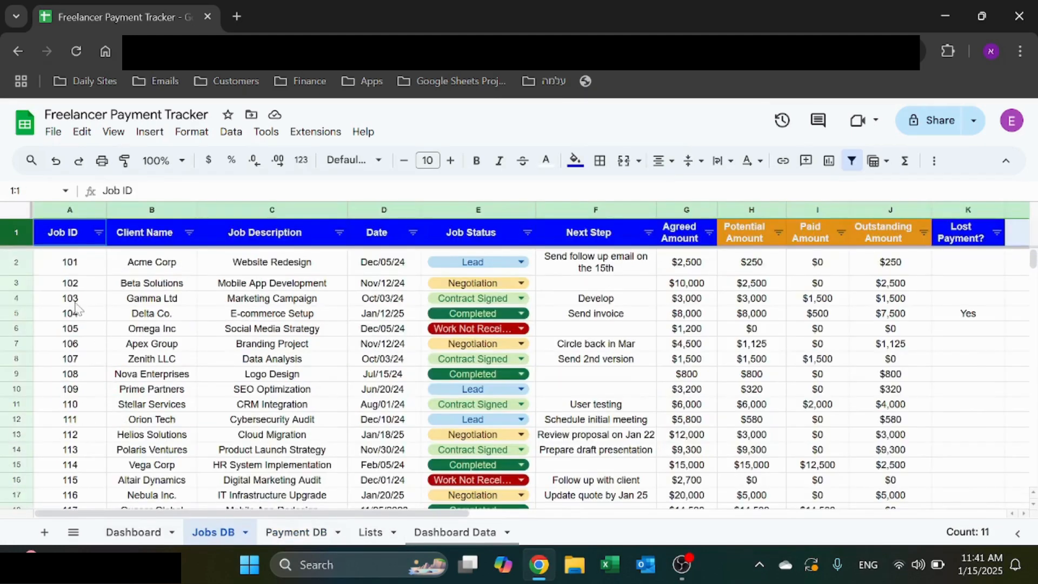
click(816, 299)
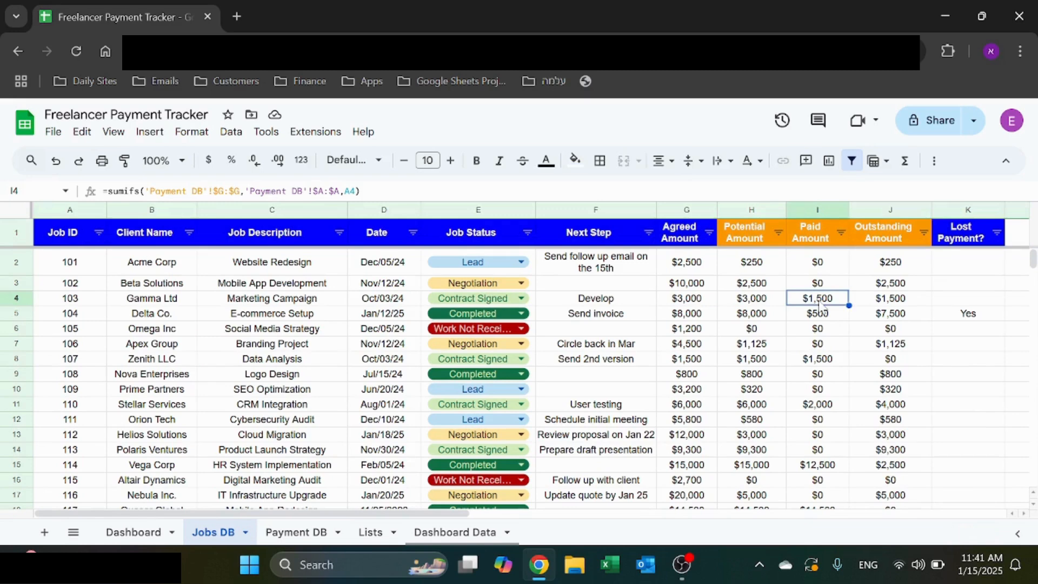
click(893, 303)
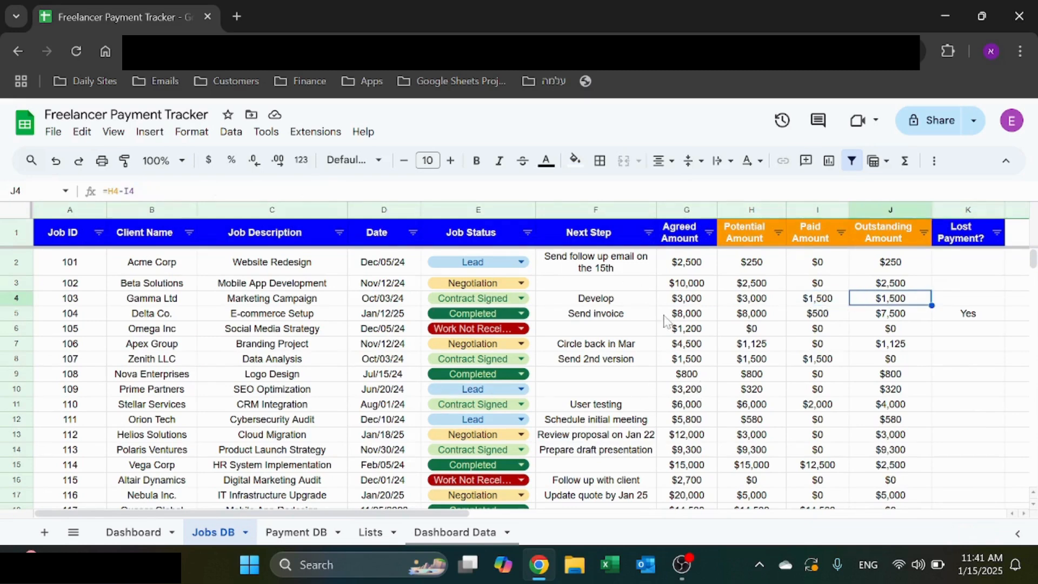
Step: Review the Agreed, Potential, Paid and Outstanding Amount columns in Jobs DB, and job 103's paid amount
click(674, 210)
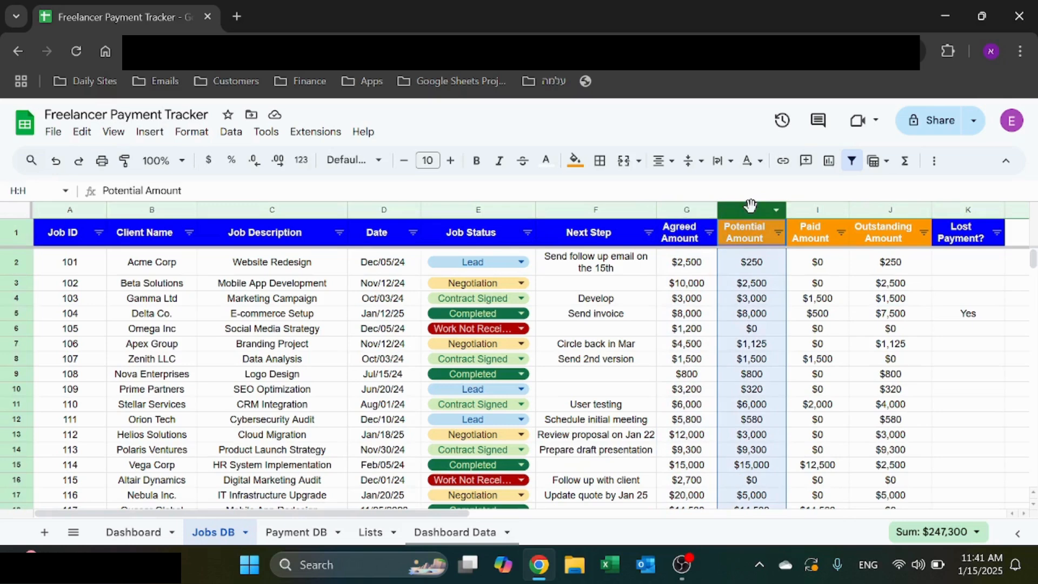
click(754, 210)
click(818, 210)
click(872, 208)
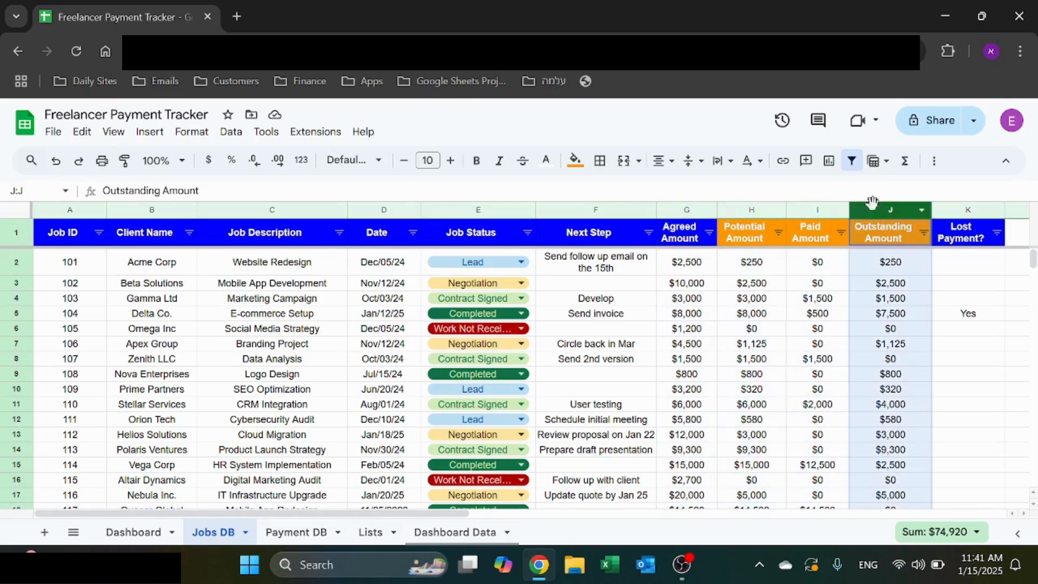
click(828, 299)
Step: Look through the Payment DB, Lists and Dashboard Data sheets and return to the Dashboard
click(306, 532)
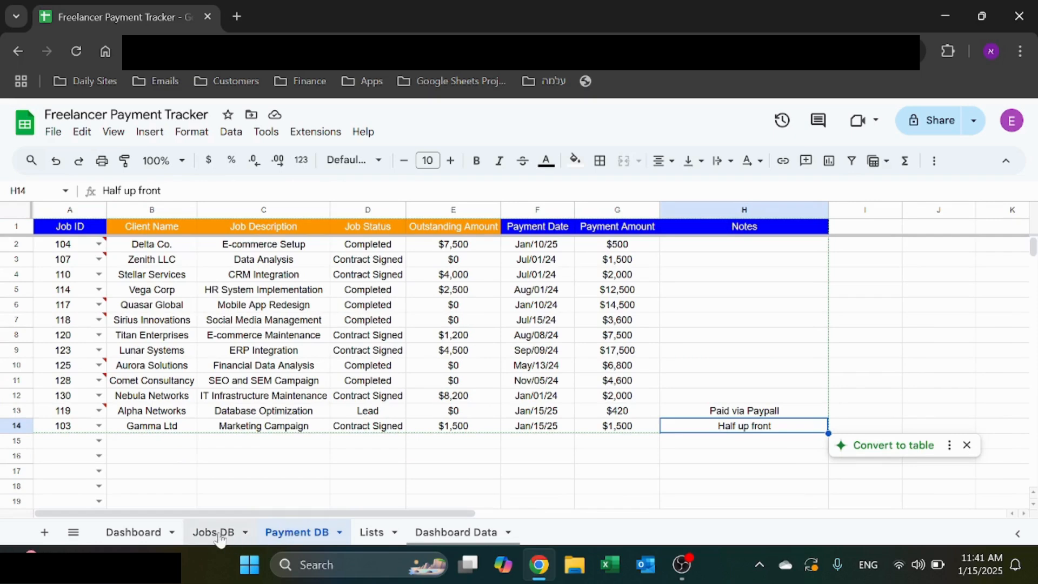
click(371, 532)
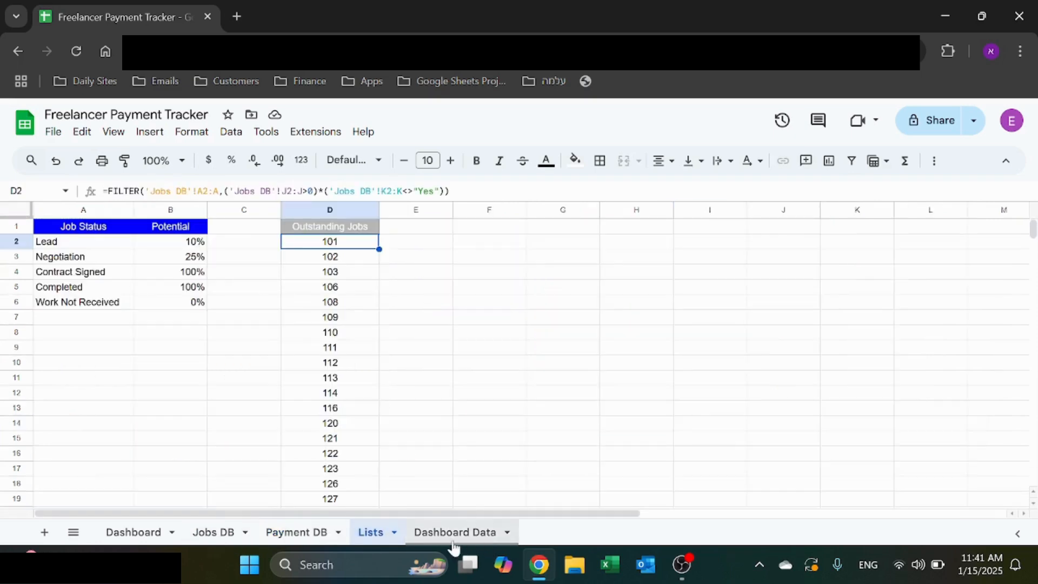
click(457, 533)
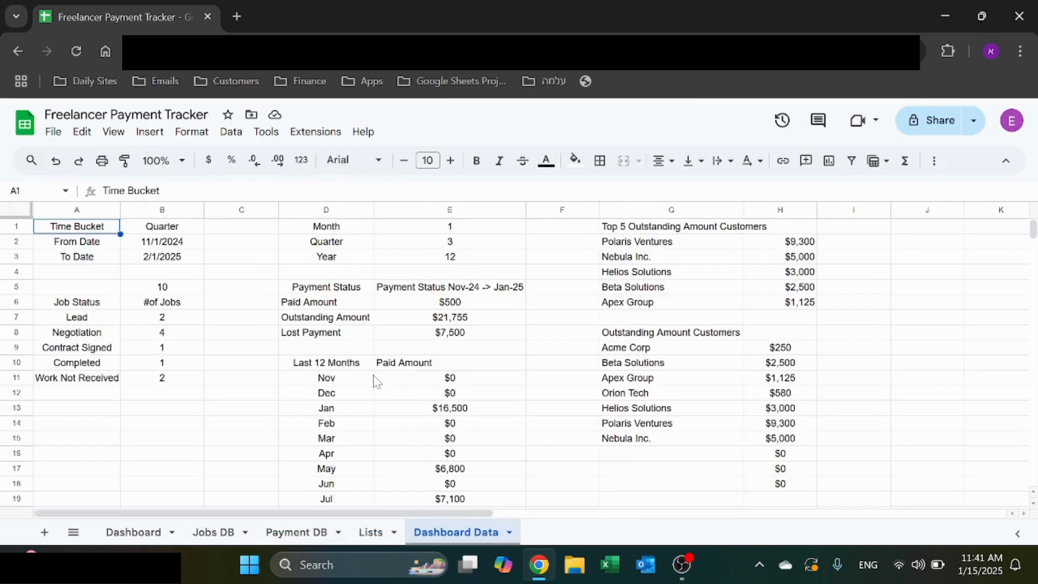
click(144, 533)
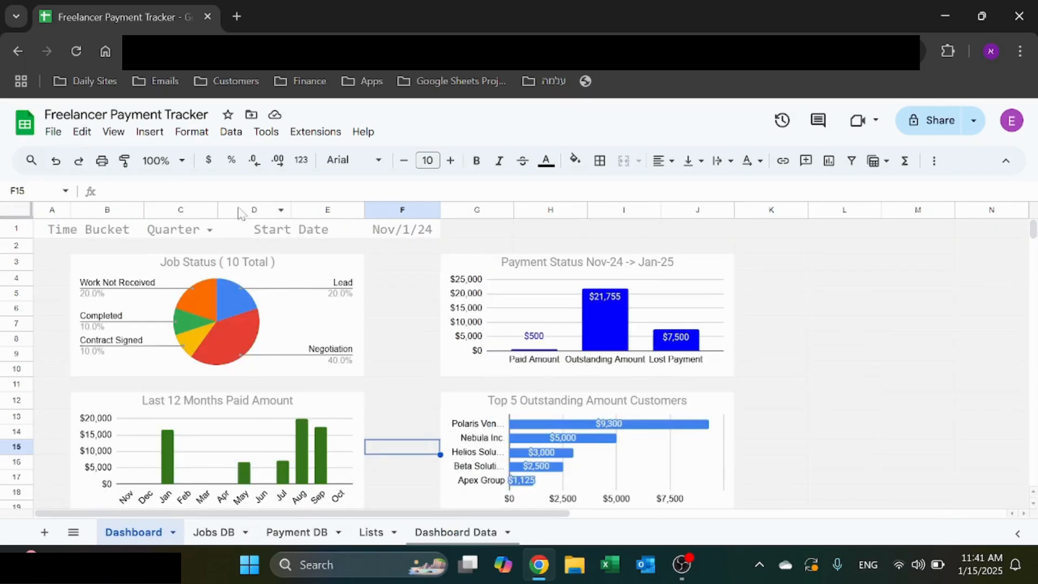
Step: Inspect the data validation rule behind the Dashboard's Time Bucket dropdown in C1, and close it without changes
click(188, 234)
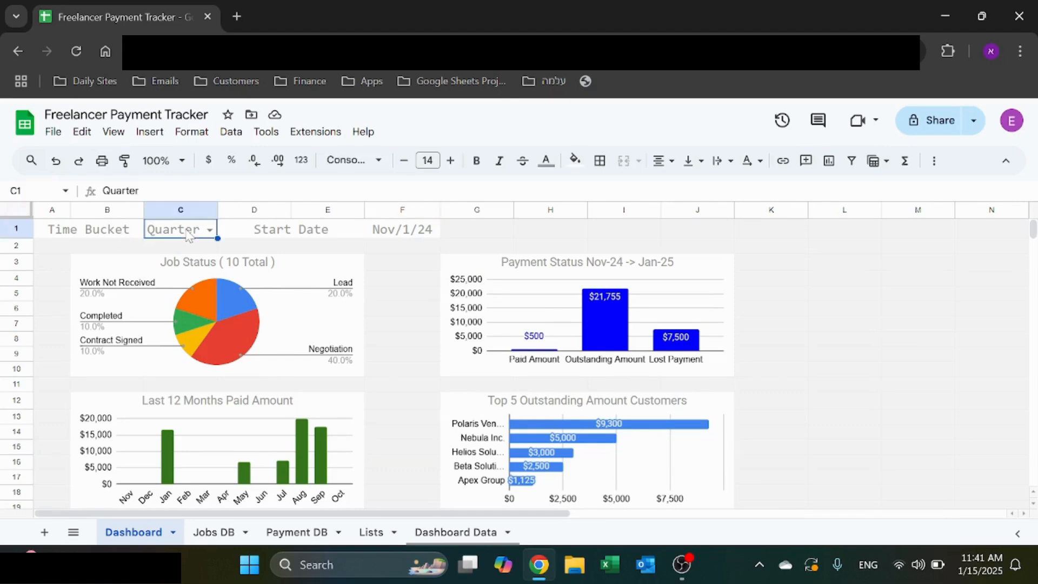
click(231, 132)
click(276, 447)
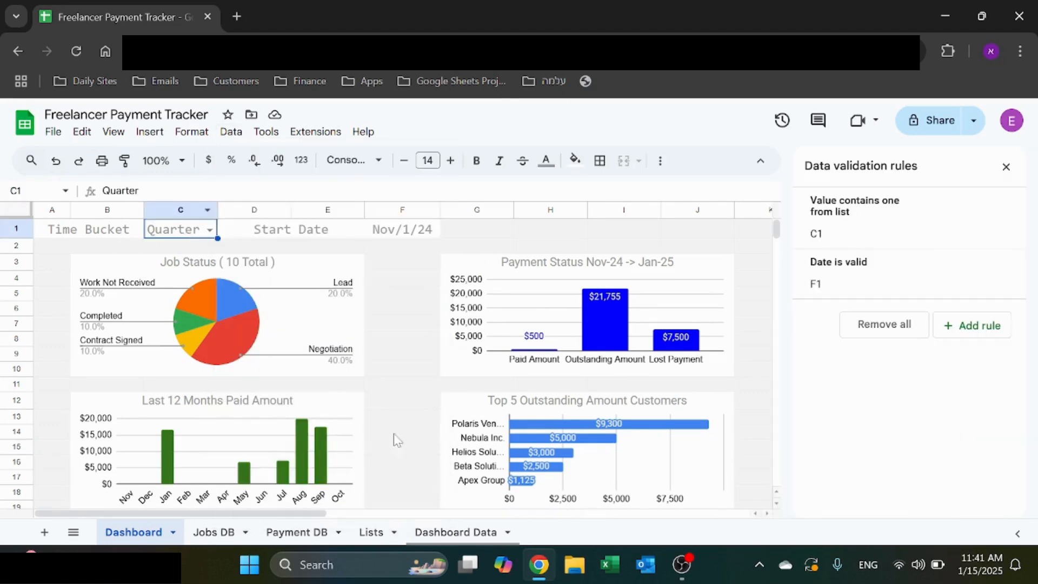
click(874, 222)
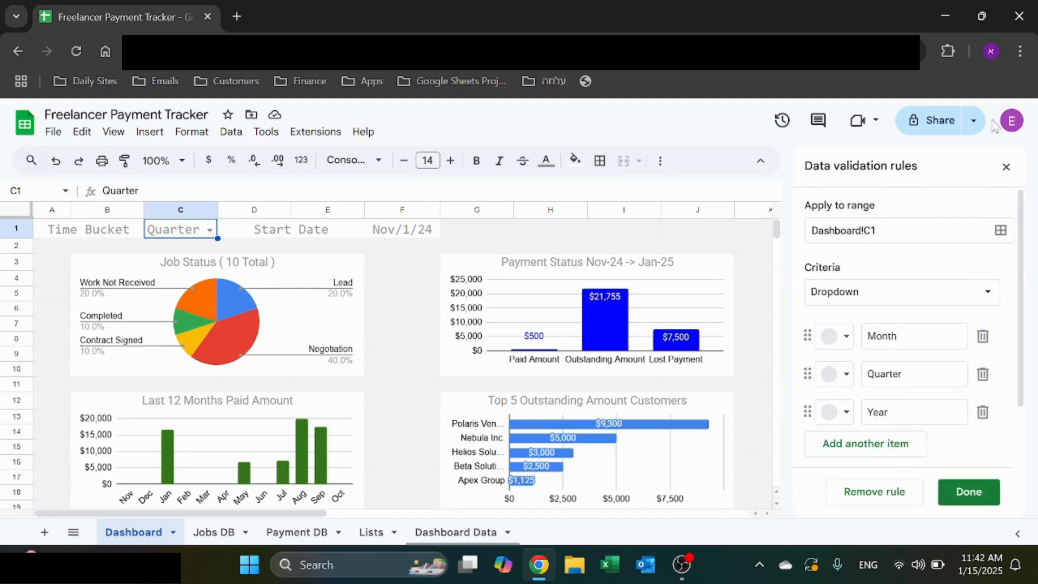
click(1007, 167)
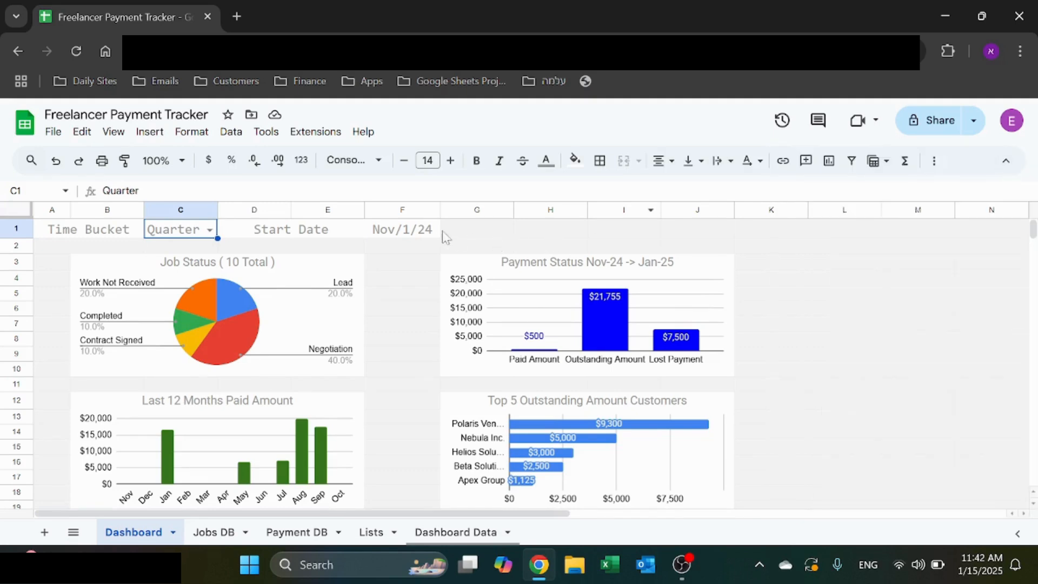
Step: Inspect the data validation rule behind the Dashboard's Start Date cell F1, and close it without changes
click(398, 231)
click(231, 131)
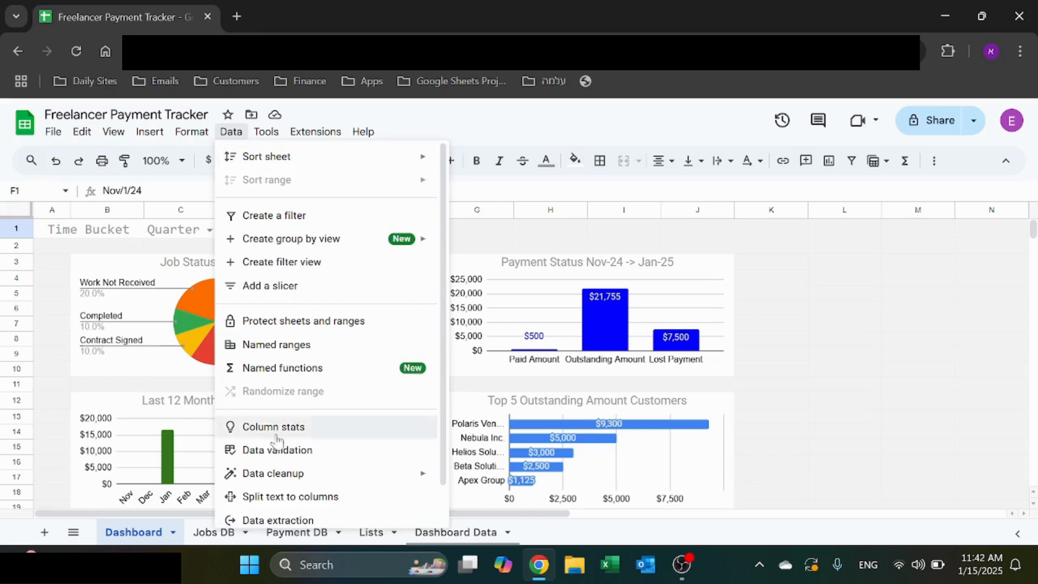
click(279, 447)
click(831, 293)
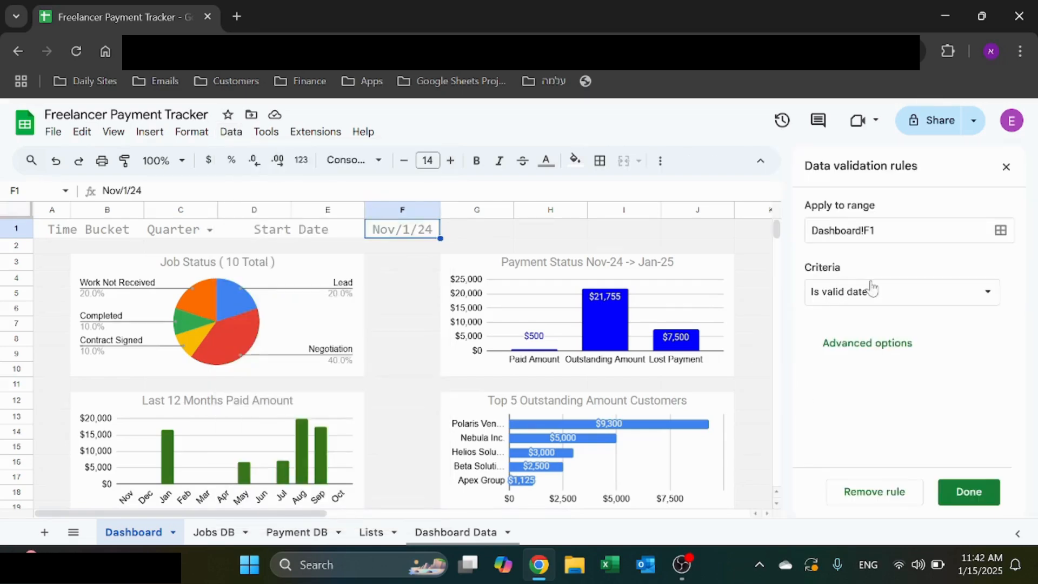
click(868, 291)
click(869, 292)
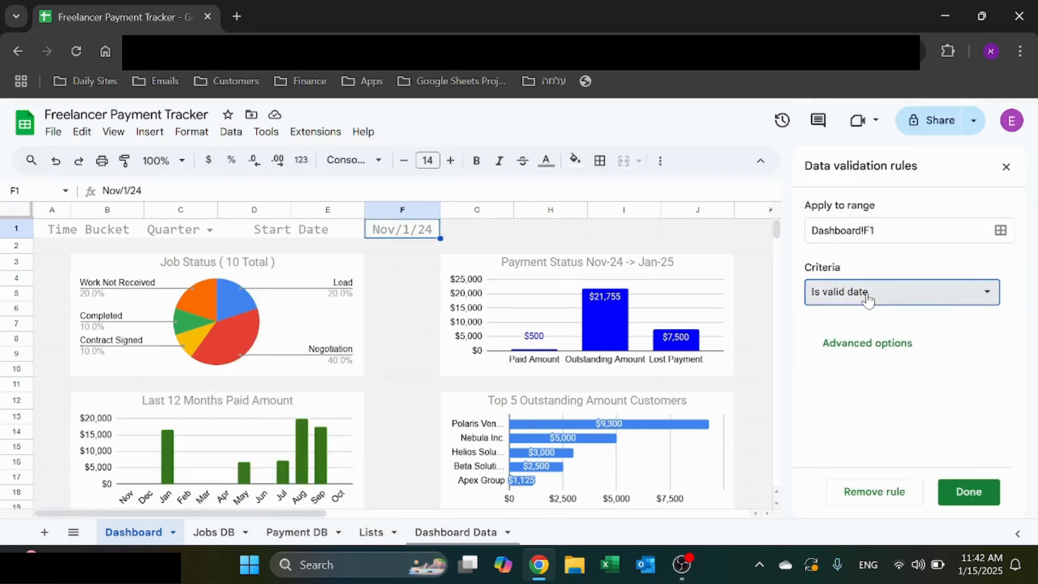
click(1006, 166)
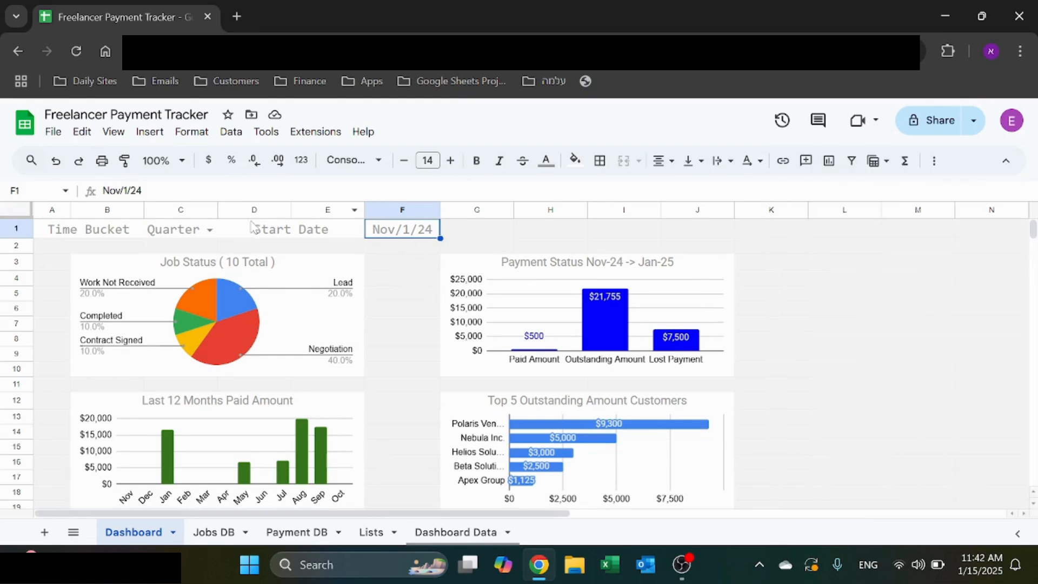
Step: Check the Time Bucket, From Date and To Date cells and their formulas in the Dashboard Data sheet
click(456, 532)
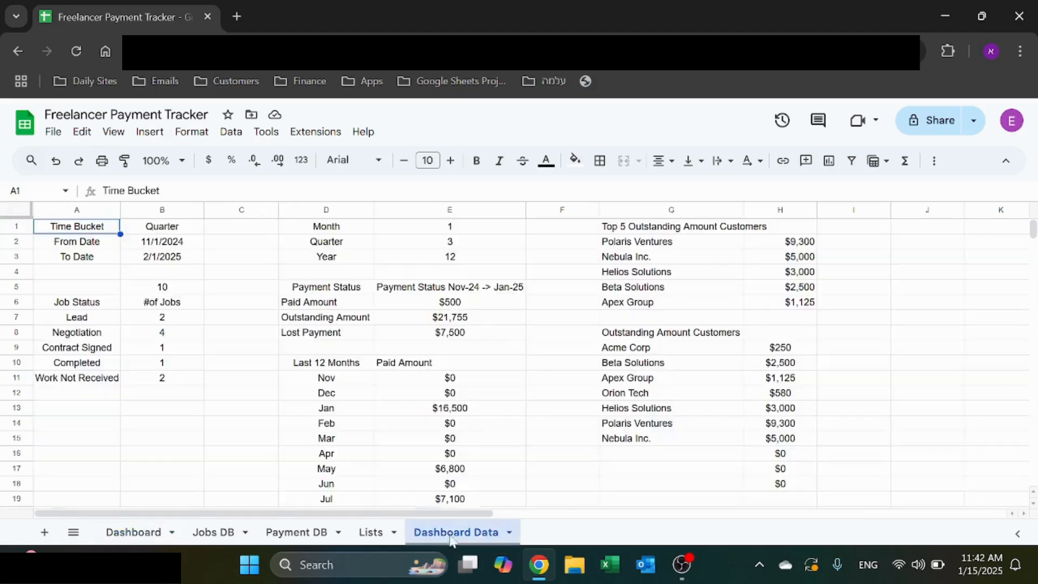
click(165, 228)
click(177, 244)
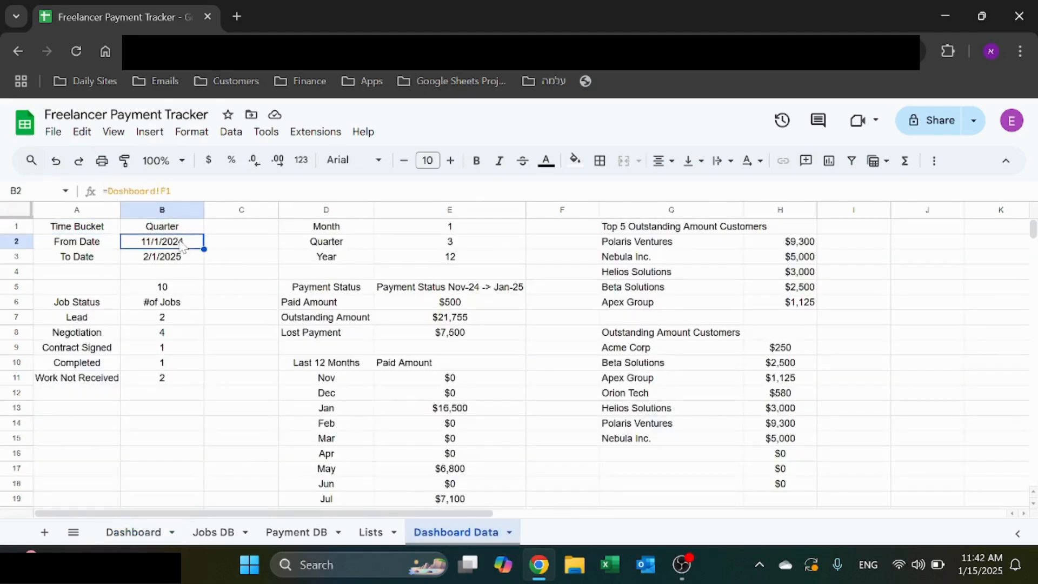
click(177, 258)
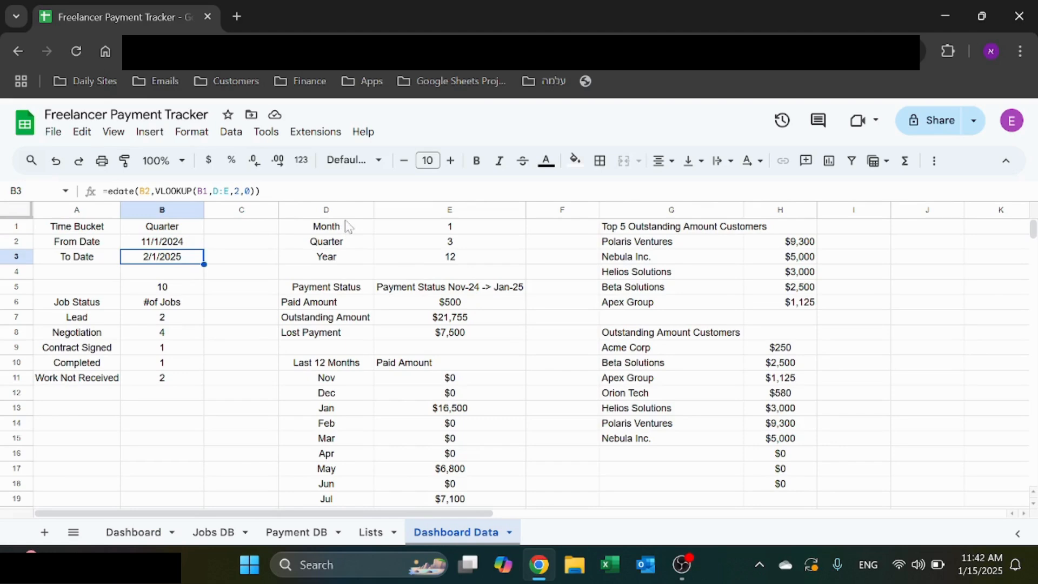
Step: Review the lookup table in D1:E3 that gives the number of months for Month, Quarter and Year
drag(347, 227, 422, 262)
click(360, 232)
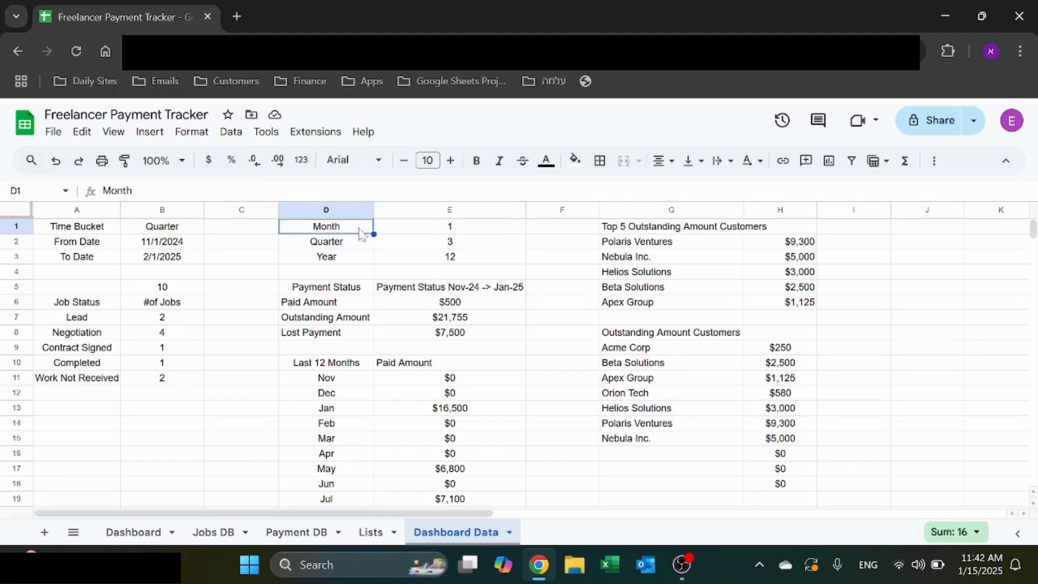
click(426, 228)
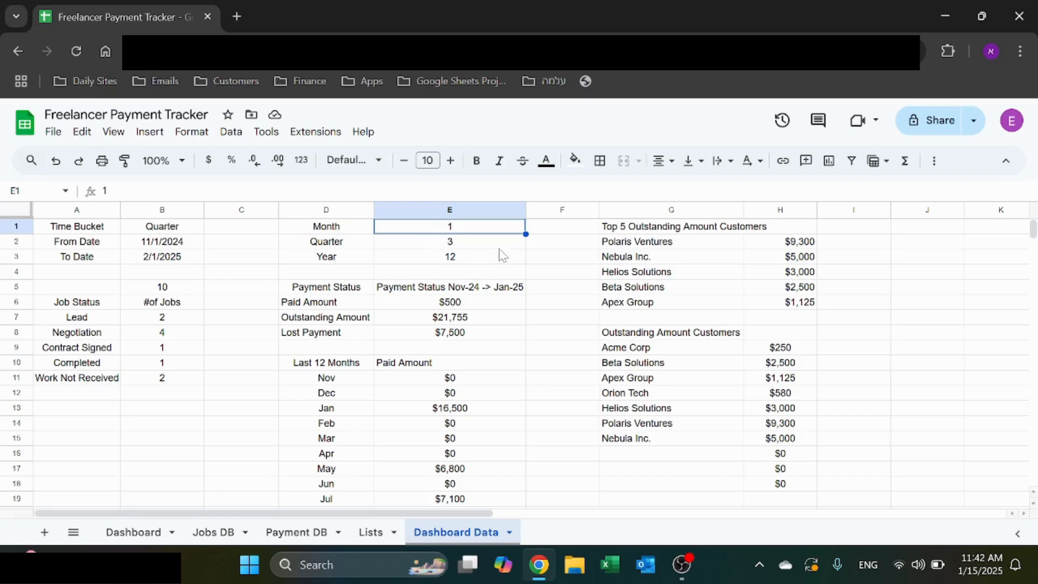
click(430, 244)
click(453, 261)
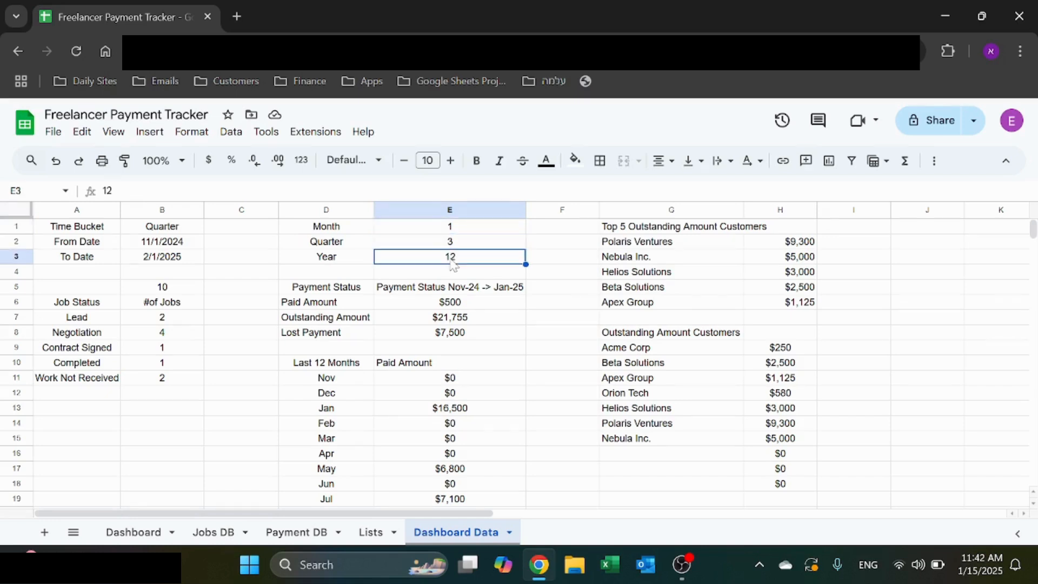
Step: Examine the From Date reference in B2 and the EDATE and VLOOKUP formula in B3, leaving both unchanged
click(180, 244)
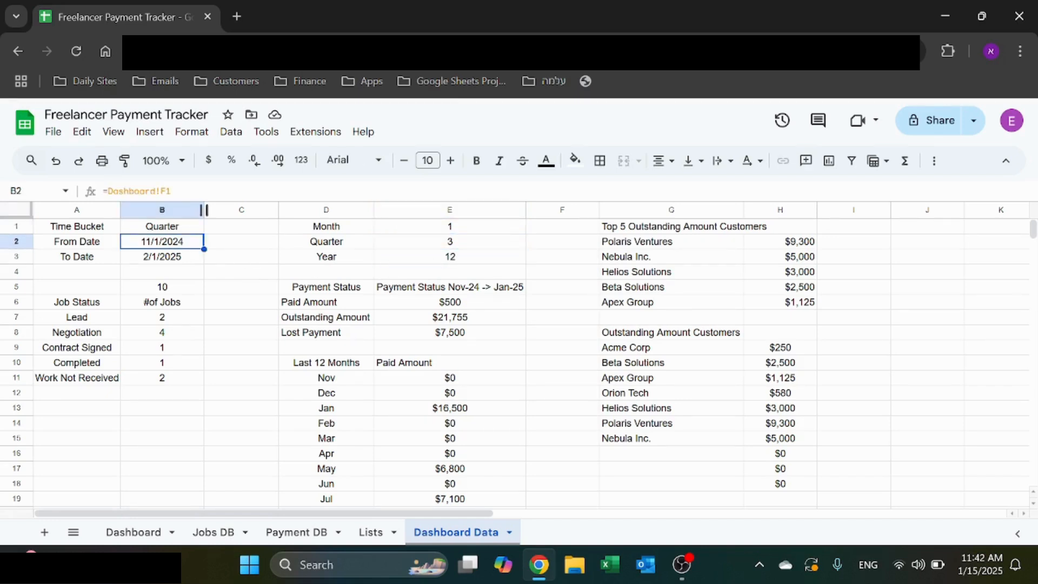
click(167, 262)
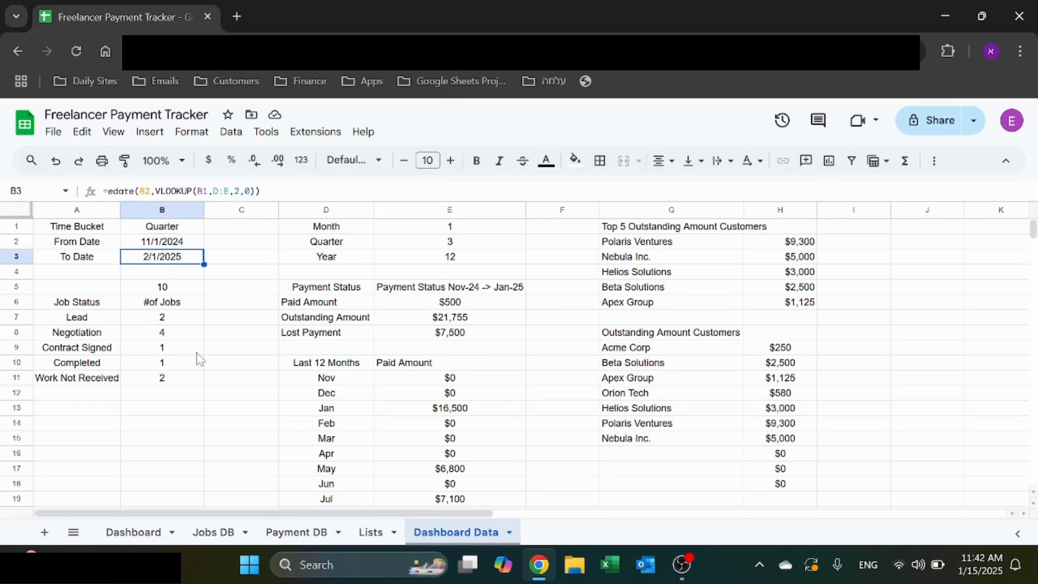
click(311, 189)
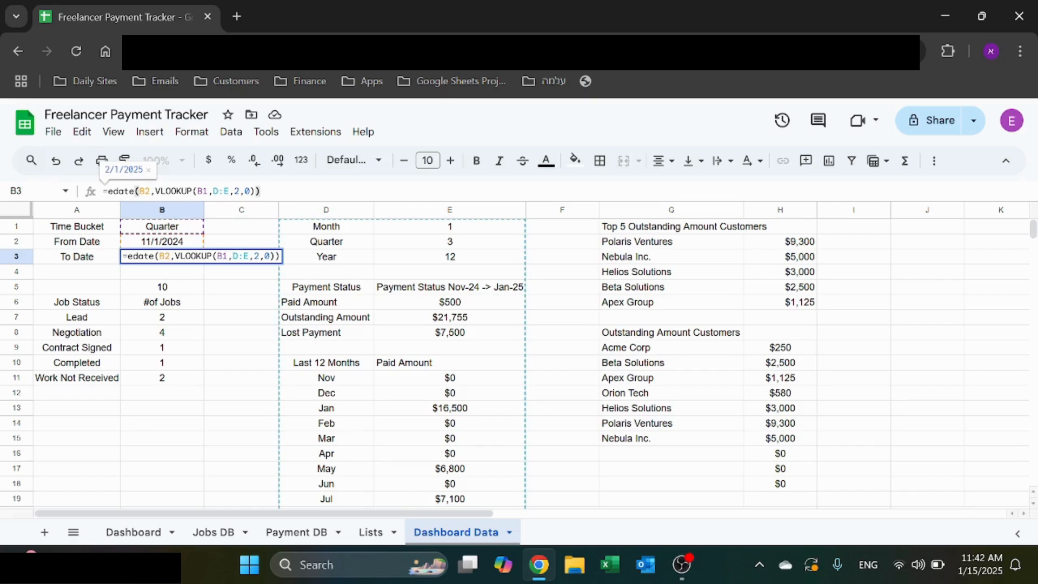
click(144, 191)
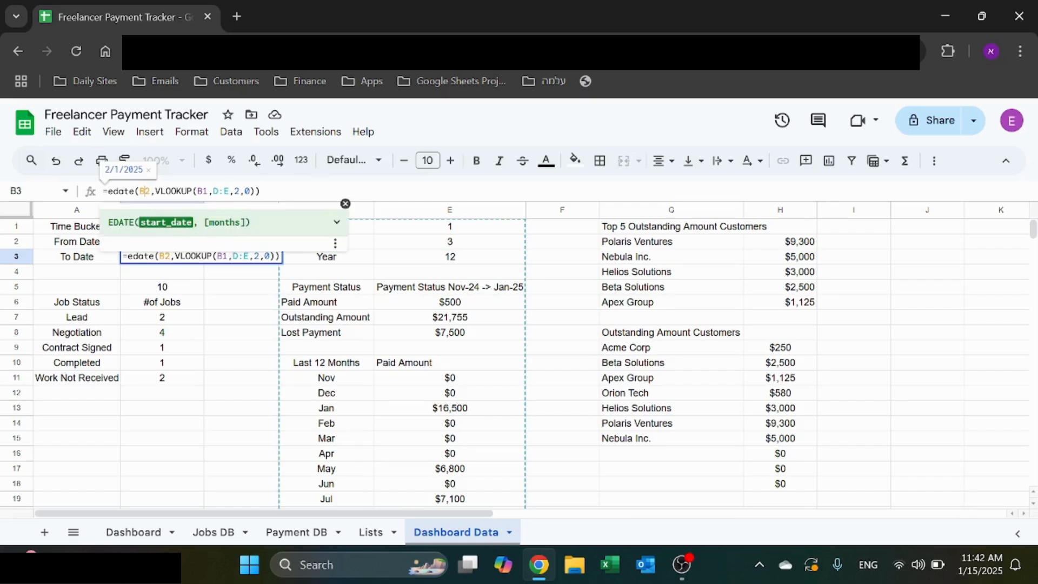
click(337, 221)
click(346, 204)
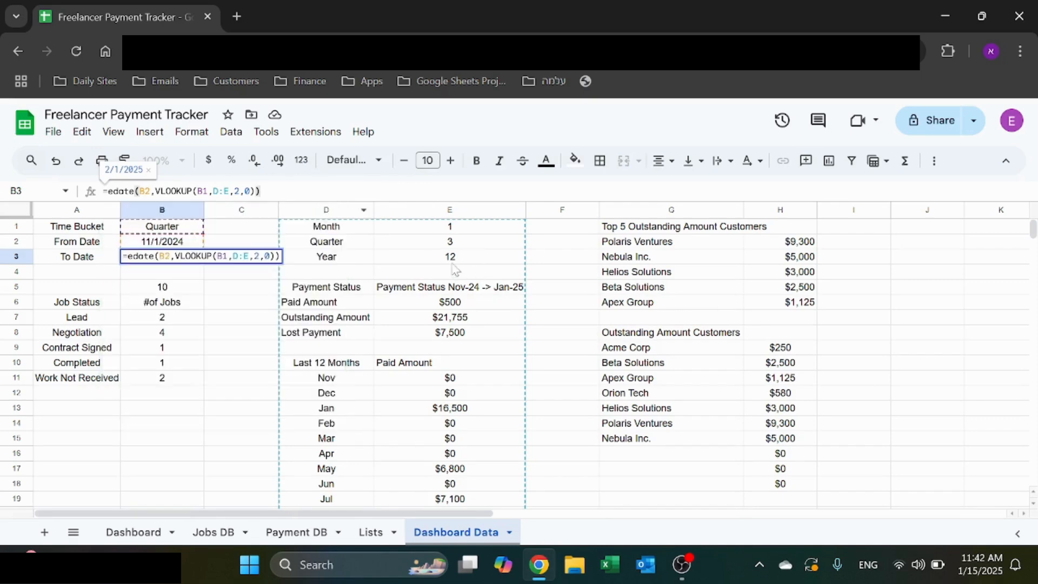
key(Escape)
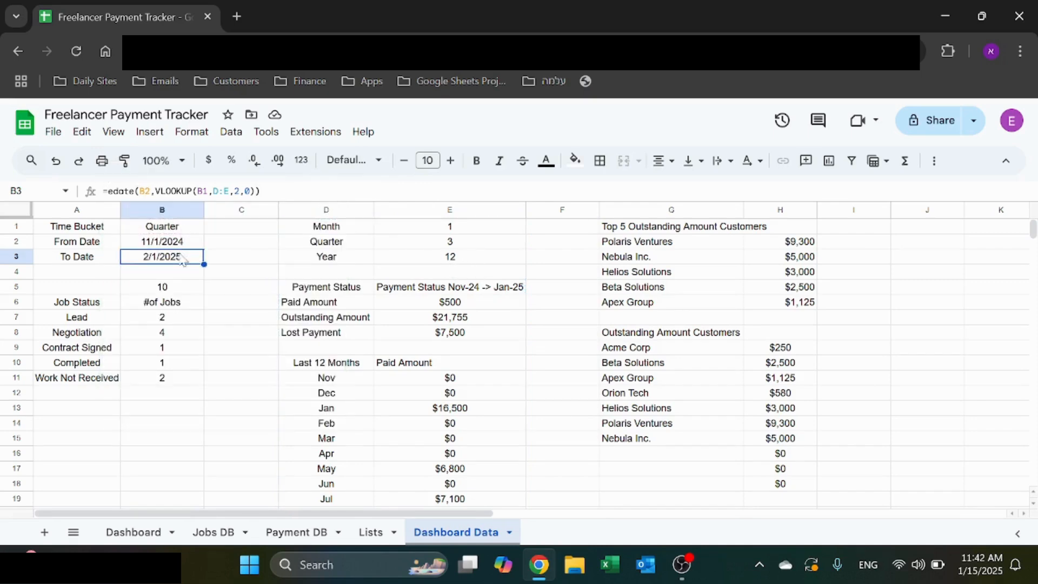
Step: Compare the Job Status and #of Jobs table in Dashboard Data with the Dashboard's Job Status chart
click(106, 307)
click(189, 302)
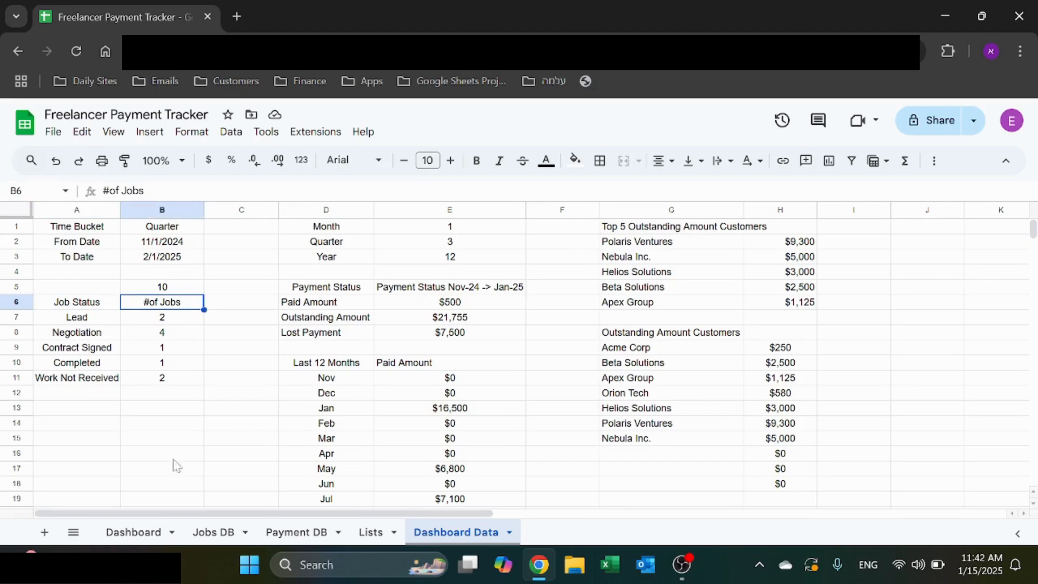
click(142, 532)
click(456, 532)
Step: Examine the Lead row's COUNTIFS formula in B7 against the Jobs DB columns it references, without editing it
click(163, 319)
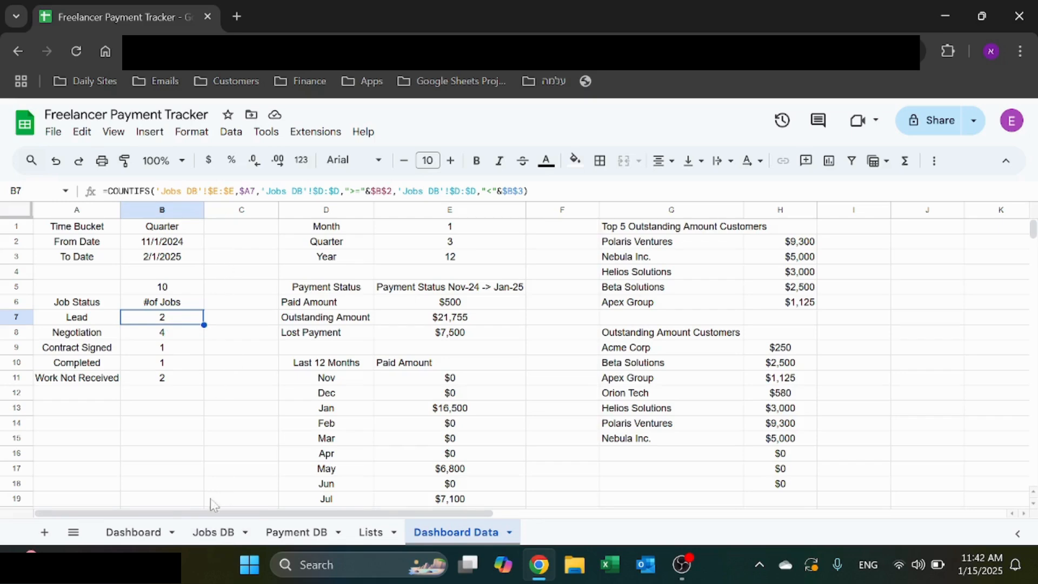
click(213, 533)
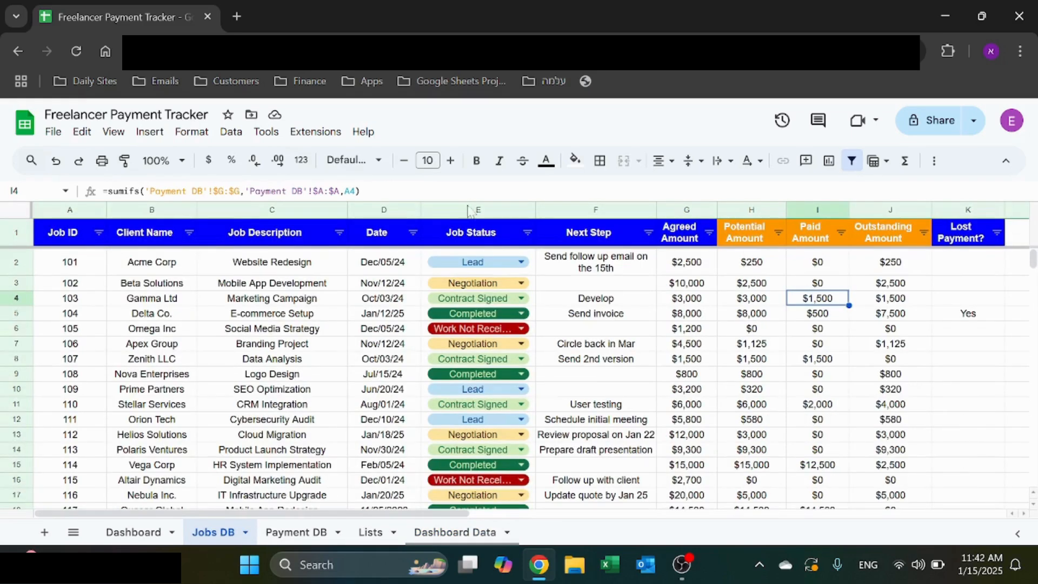
click(456, 532)
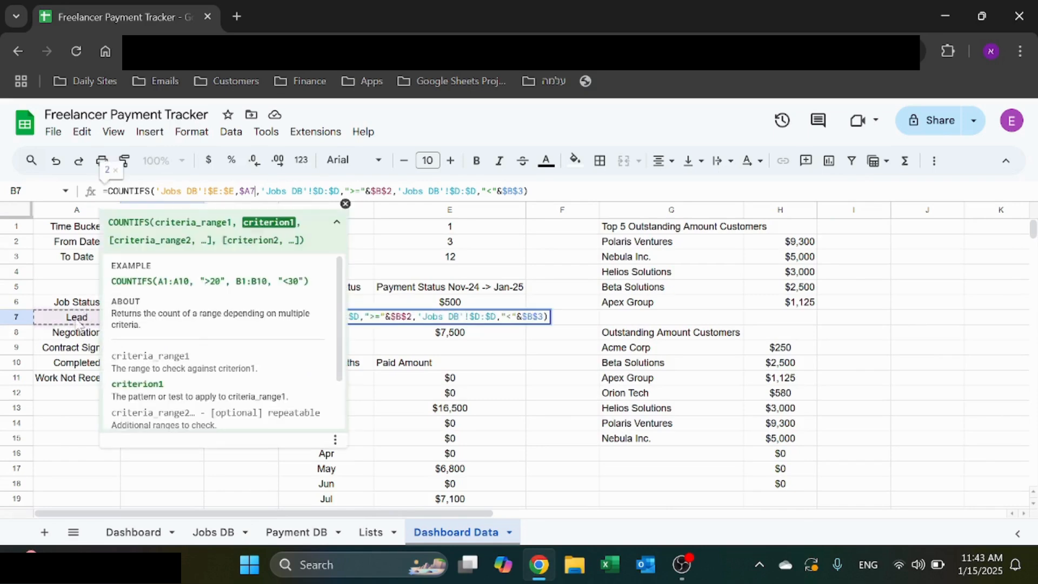
key(Escape)
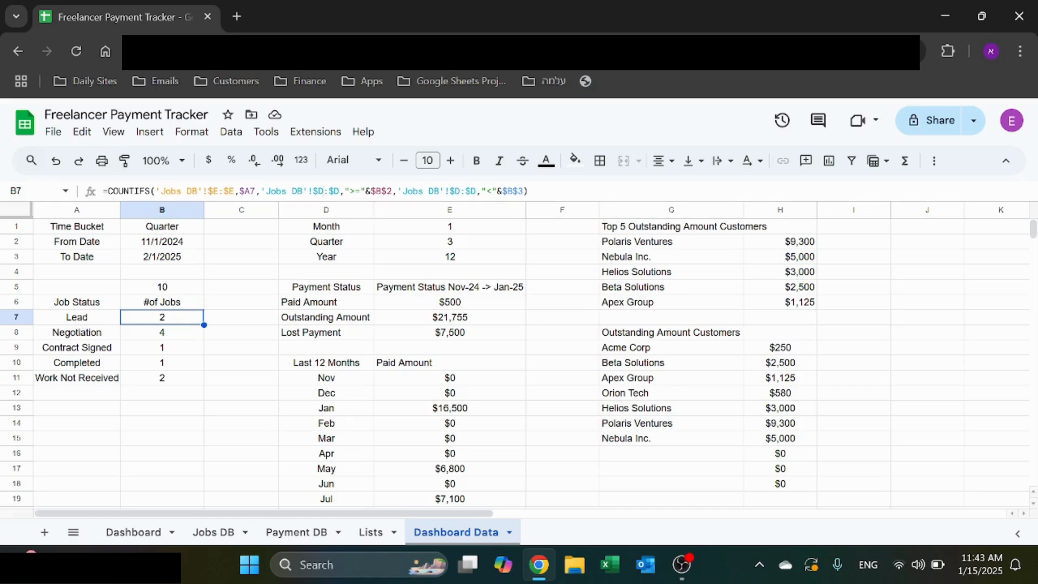
click(324, 191)
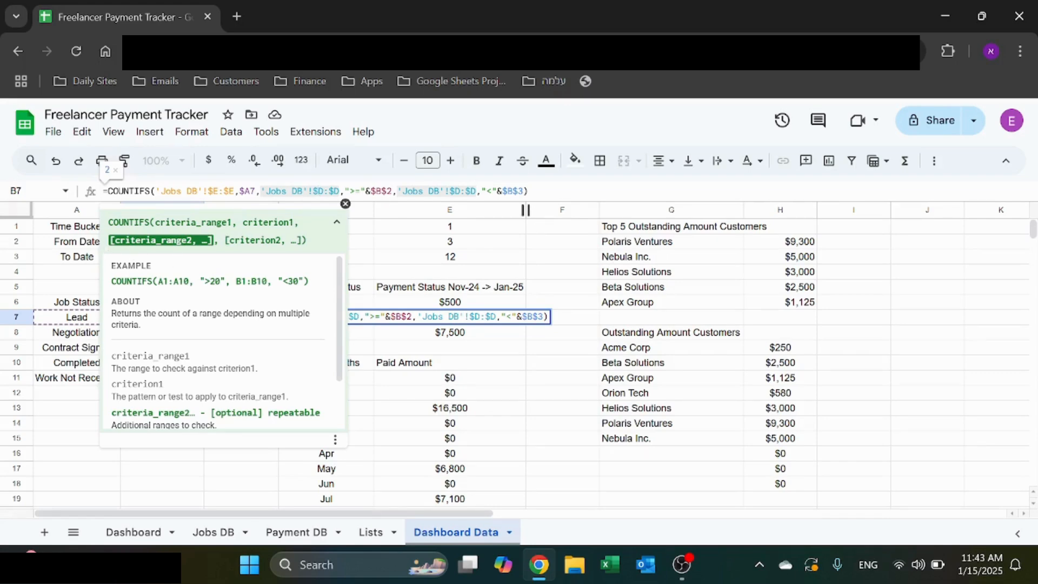
key(Escape)
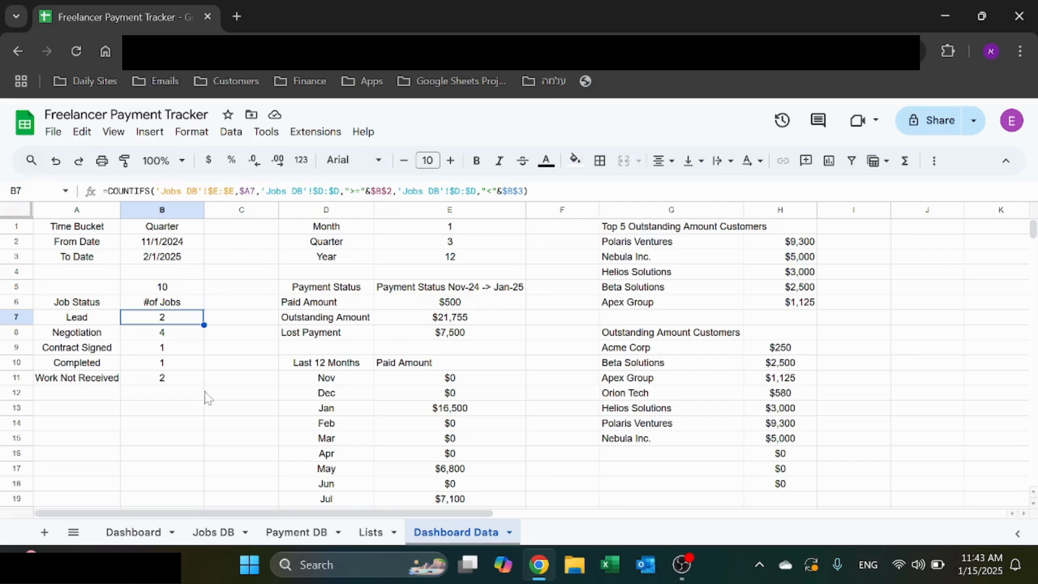
Step: Check the COUNTIFS formulas for the other job statuses in B8:B11 against the Lead formula in B7
click(186, 337)
click(179, 351)
click(180, 378)
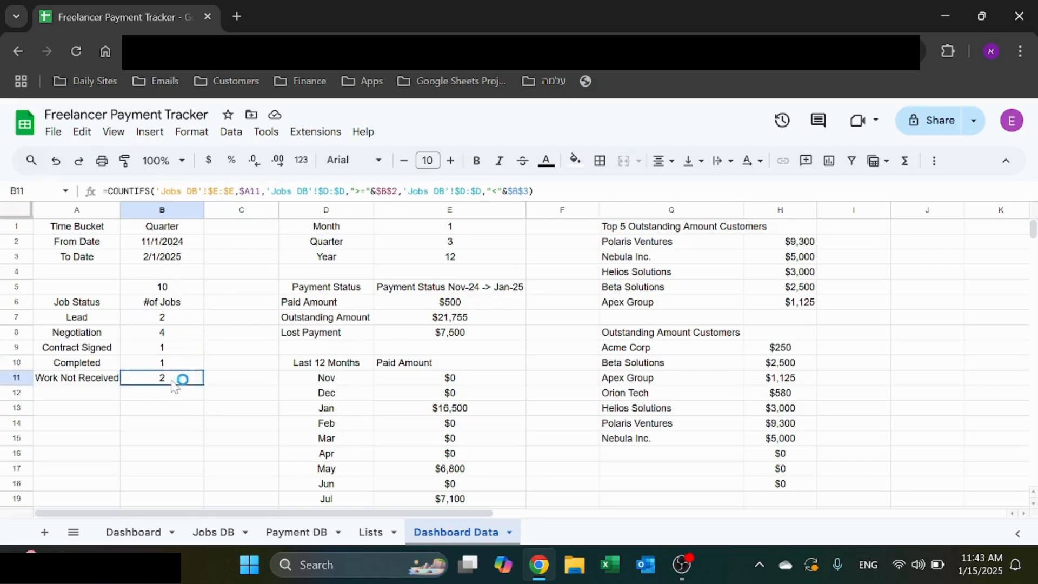
click(194, 319)
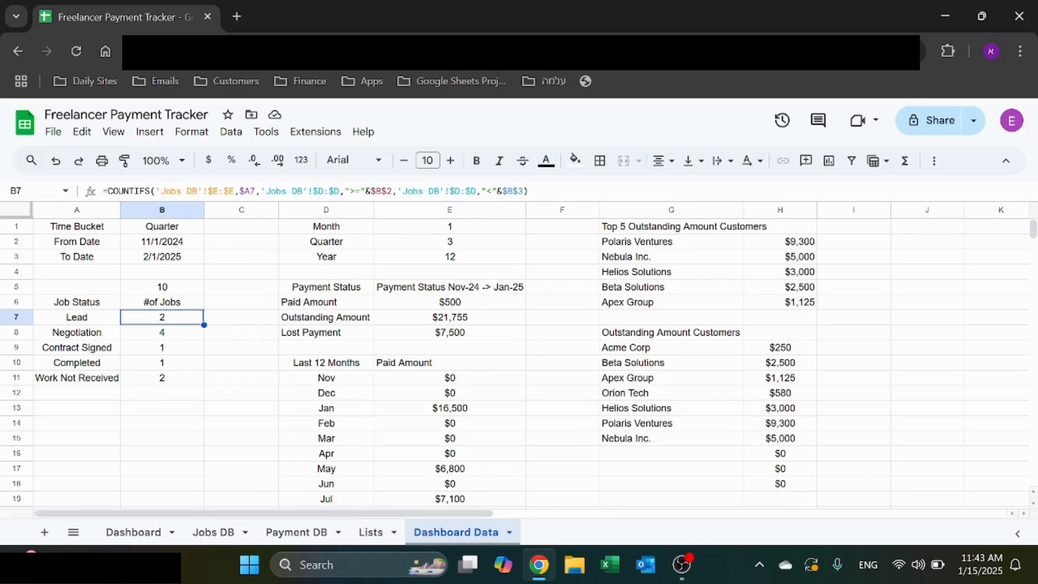
click(145, 412)
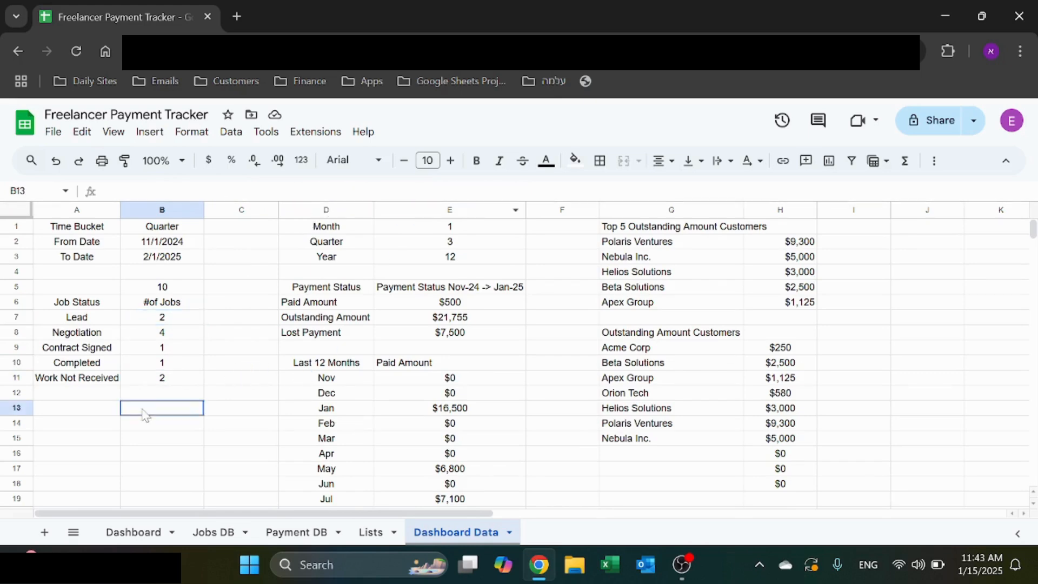
Step: Insert a pie chart from the job status counts in A6:B11 of Dashboard Data
drag(96, 310, 165, 379)
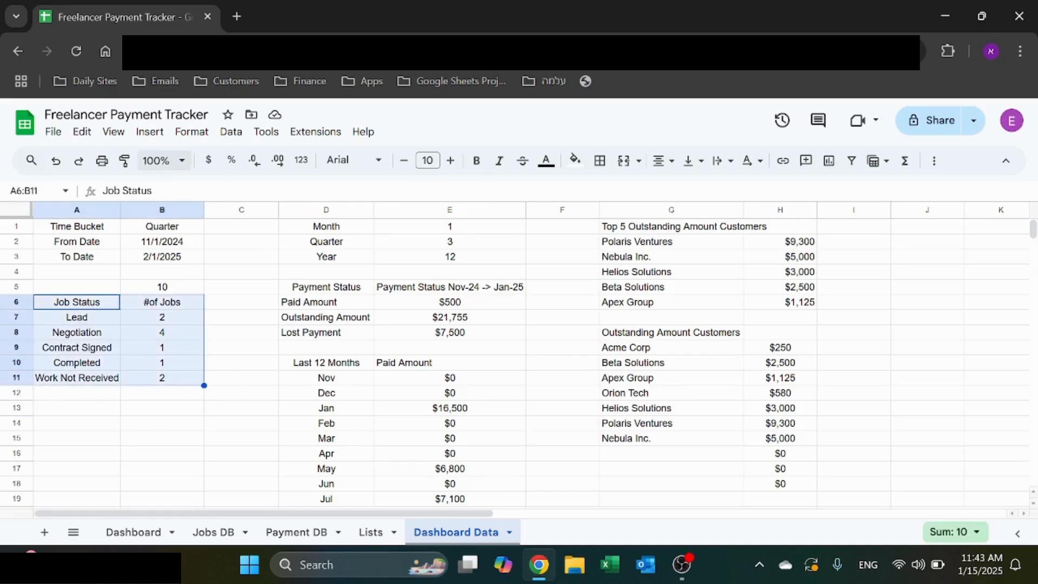
click(150, 132)
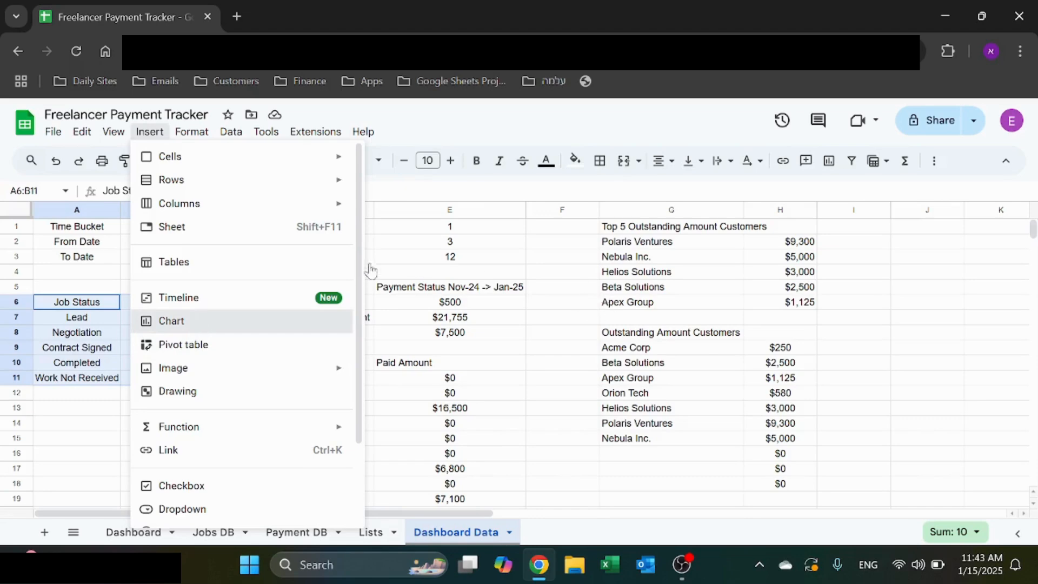
click(331, 320)
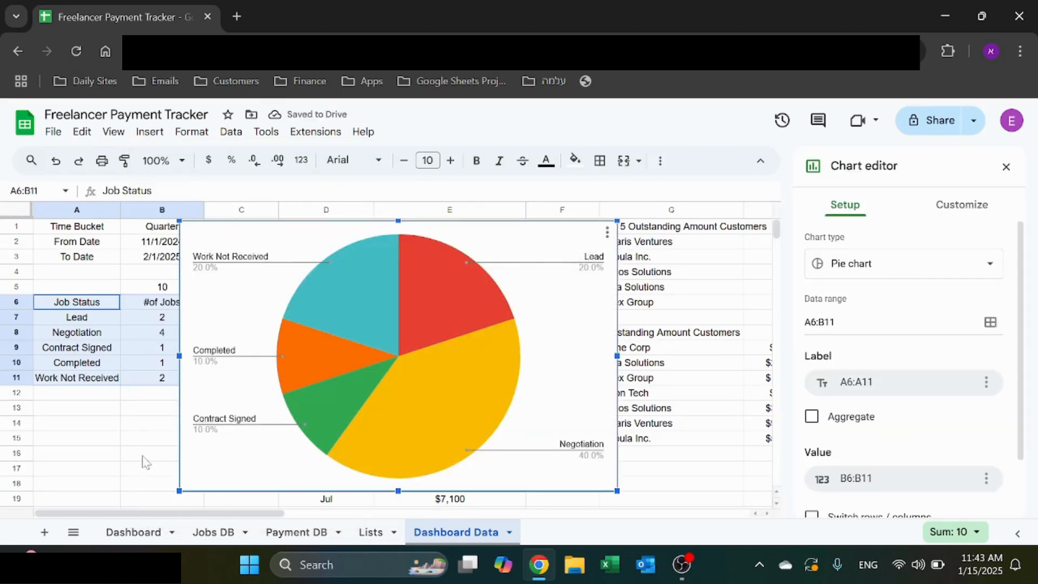
Step: Copy the new job status pie chart and paste it at cell L4 on the Dashboard sheet
click(106, 456)
click(620, 334)
click(567, 350)
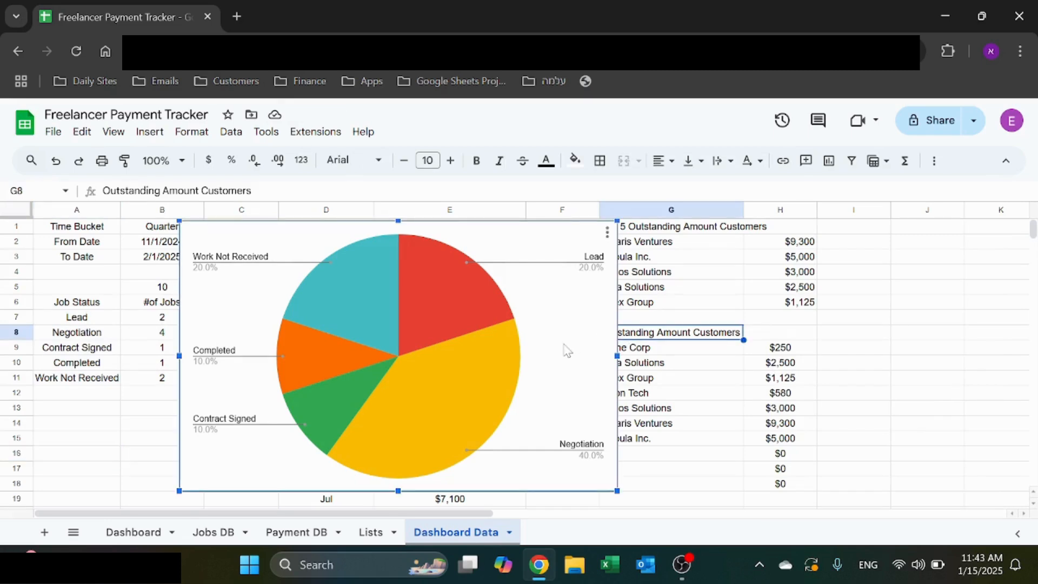
click(149, 532)
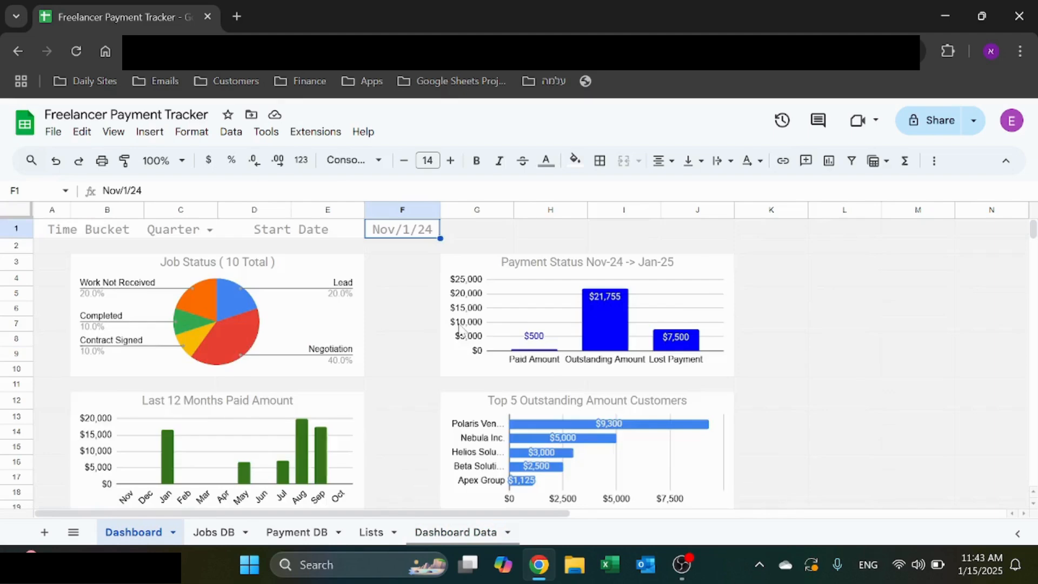
scroll(914, 318, down, 3)
scroll(914, 318, up, 3)
click(842, 281)
key(ctrl+v)
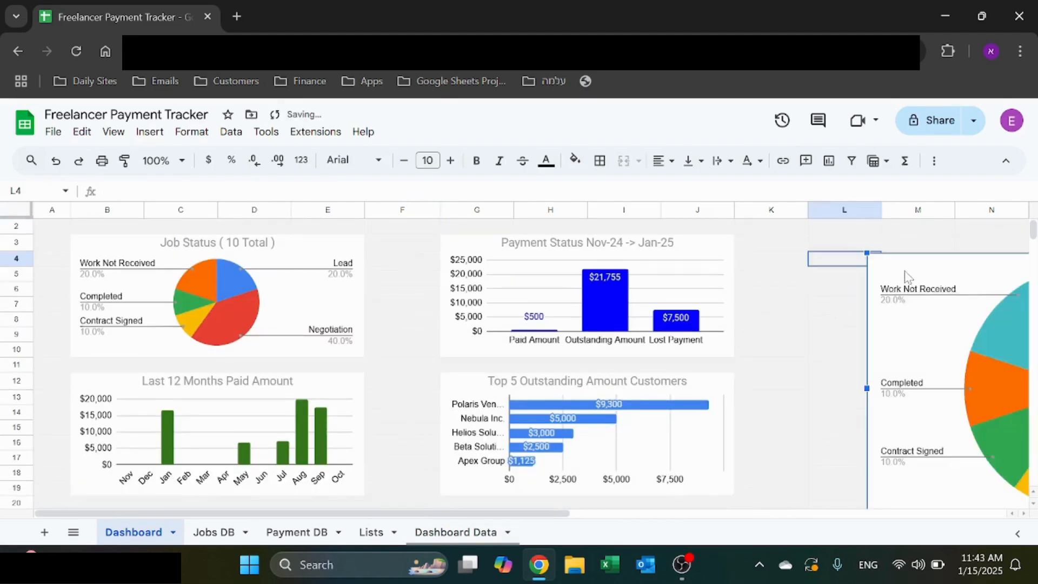
Step: Try repositioning the pasted pie chart beside the existing Dashboard charts, and delete this copy
drag(903, 268, 765, 308)
drag(743, 247, 805, 308)
click(834, 330)
key(Delete)
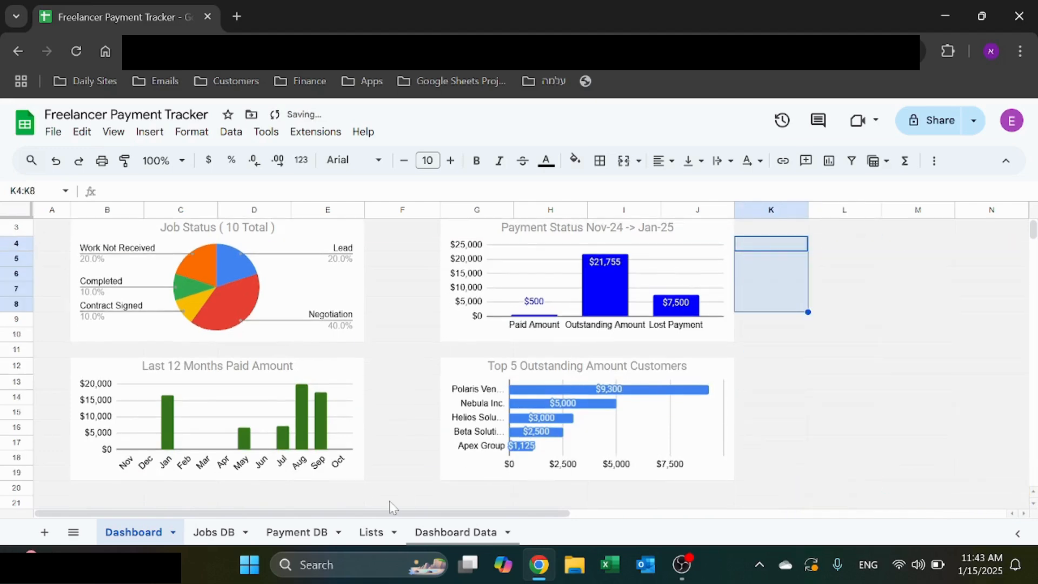
Step: Delete the original job status pie chart from the Dashboard Data sheet
click(412, 534)
click(261, 291)
key(Delete)
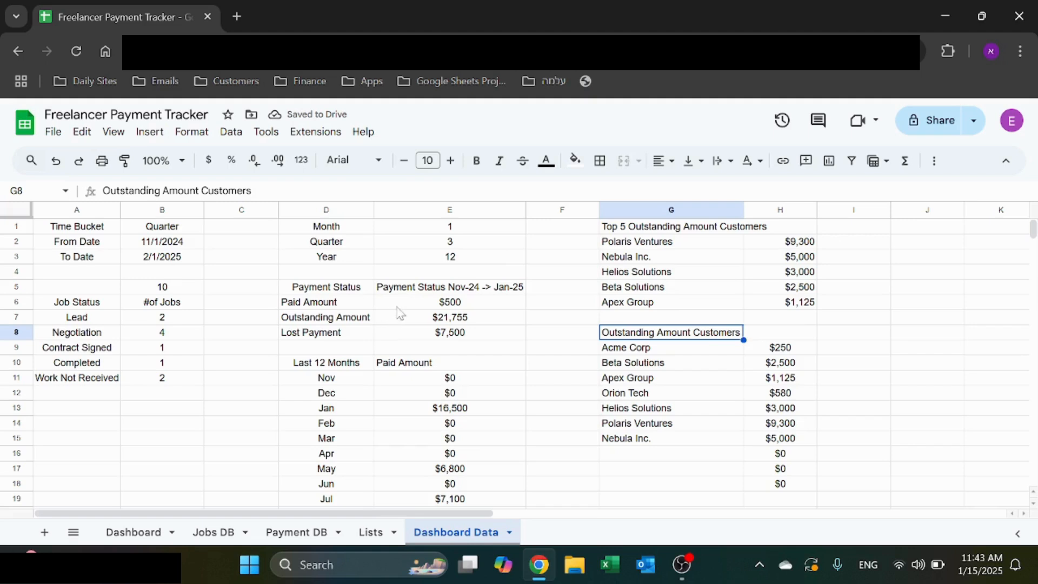
Step: Examine the Paid Amount formula in E6 of Dashboard Data and its source Paid Amount column in Jobs DB
click(449, 302)
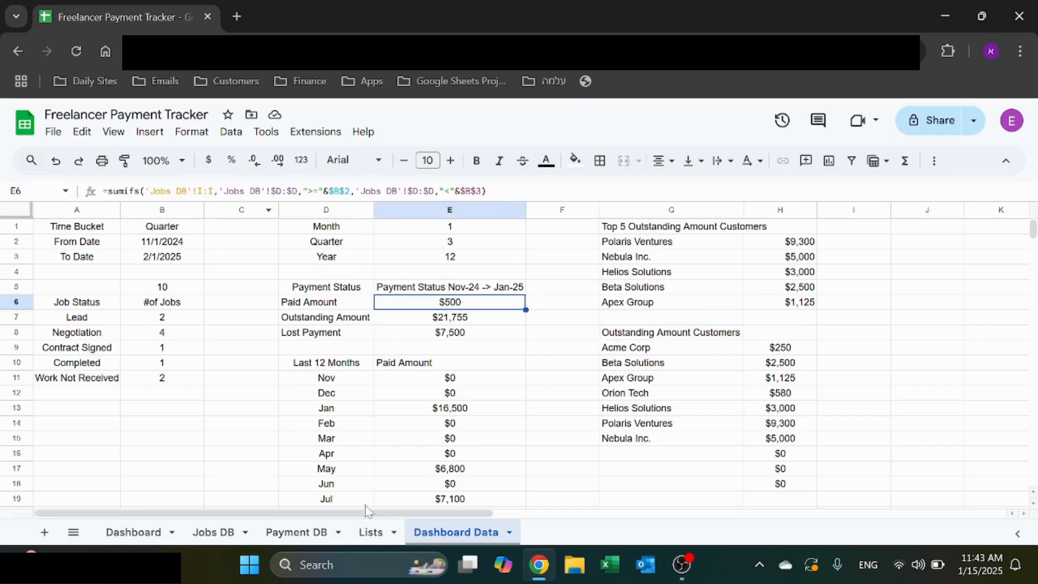
click(213, 533)
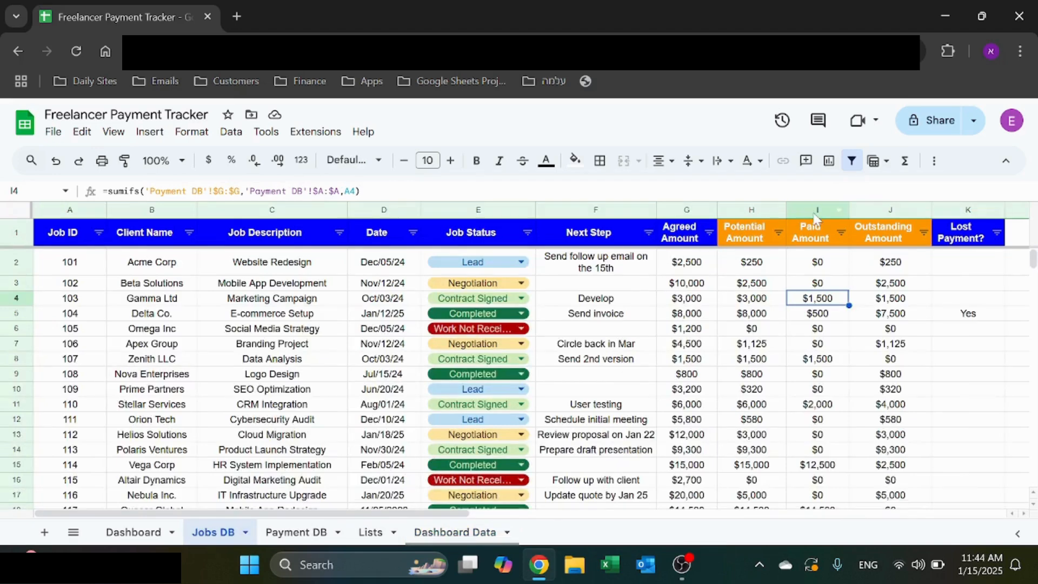
click(456, 533)
Step: Compare the Outstanding Amount formula in E7 with the Lost Payment formula in E8 of Dashboard Data
click(445, 320)
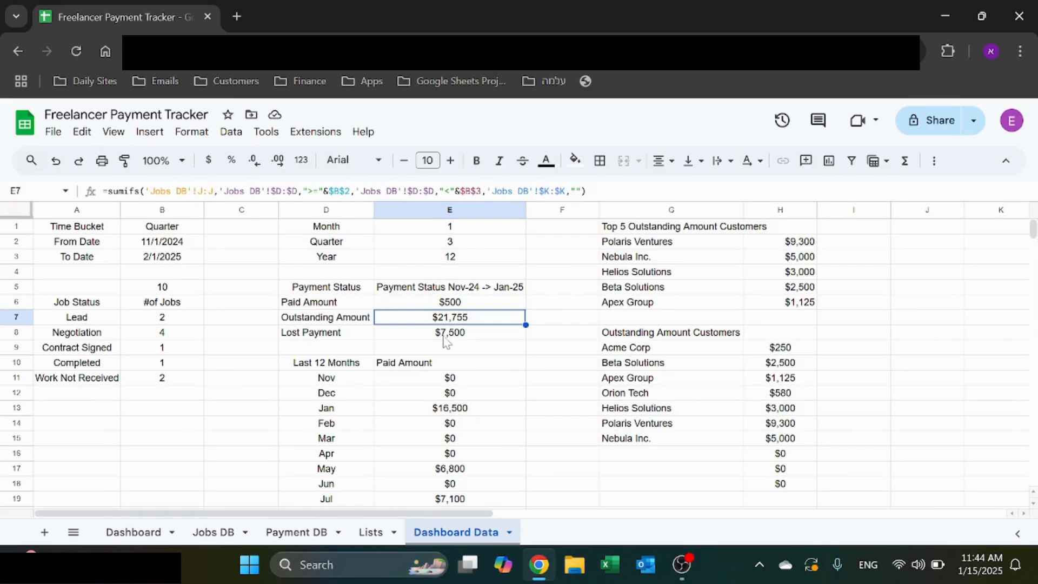
click(446, 335)
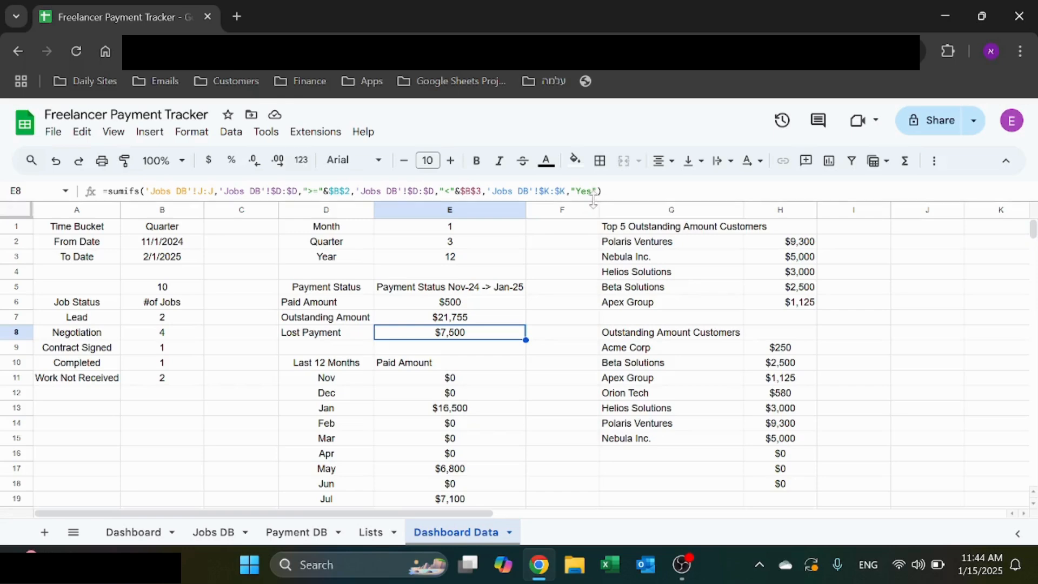
click(504, 322)
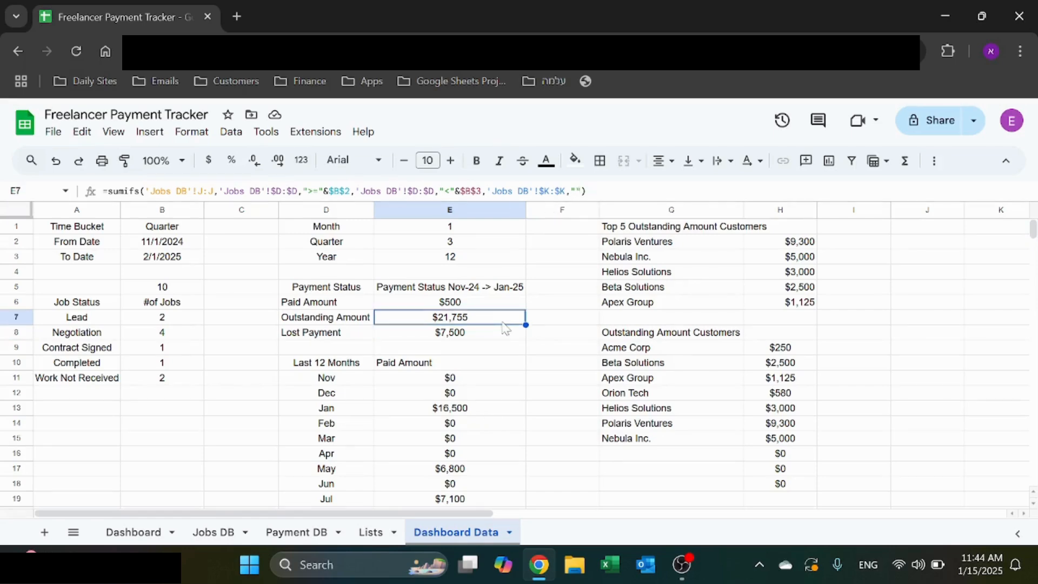
click(496, 333)
click(508, 319)
click(502, 335)
click(494, 321)
Step: Examine the payment status title formula in E5, including its D5 label reference and the TEXT functions formatting the period dates
click(502, 292)
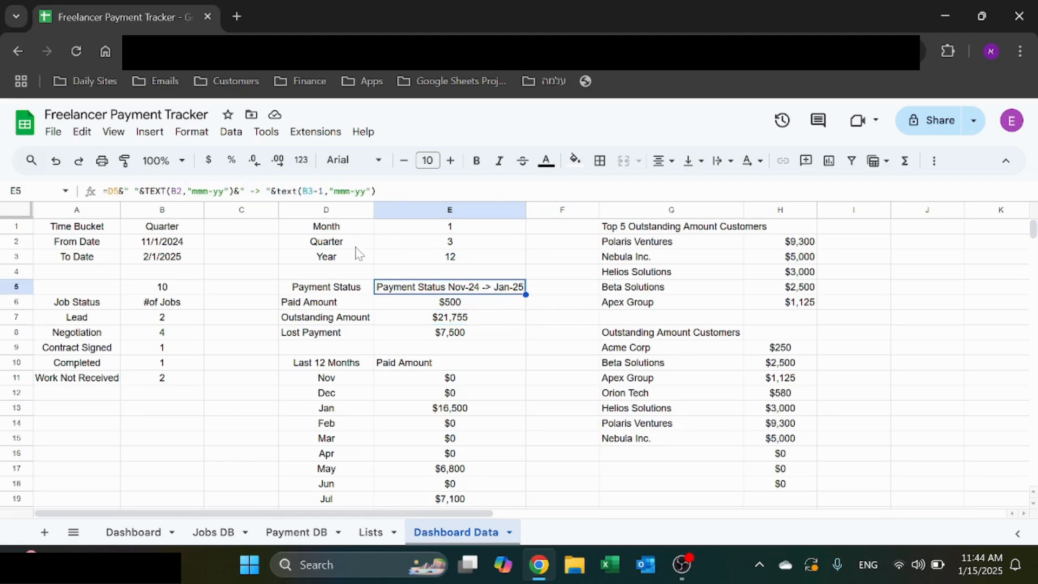
click(328, 291)
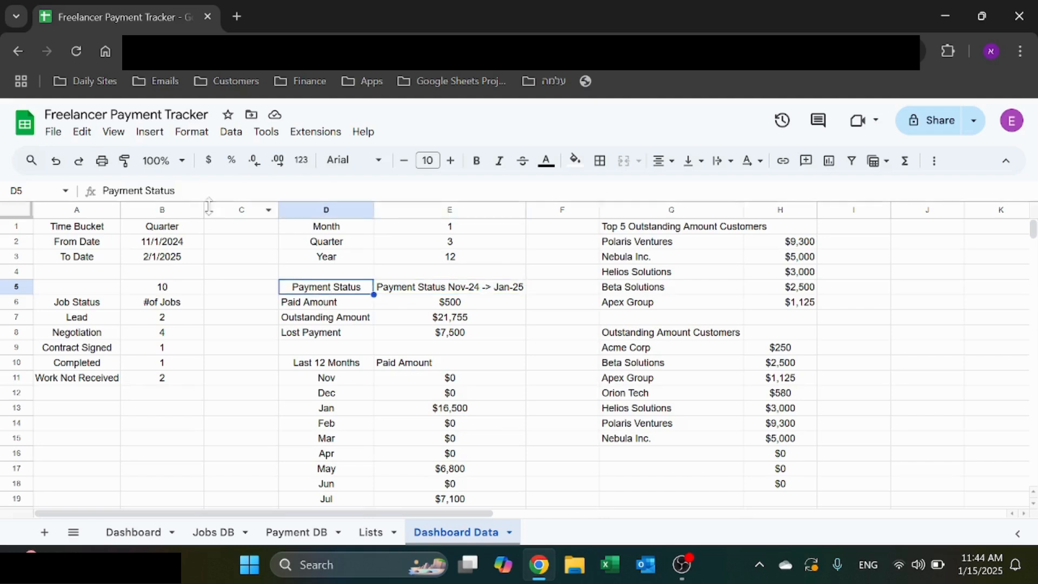
click(452, 293)
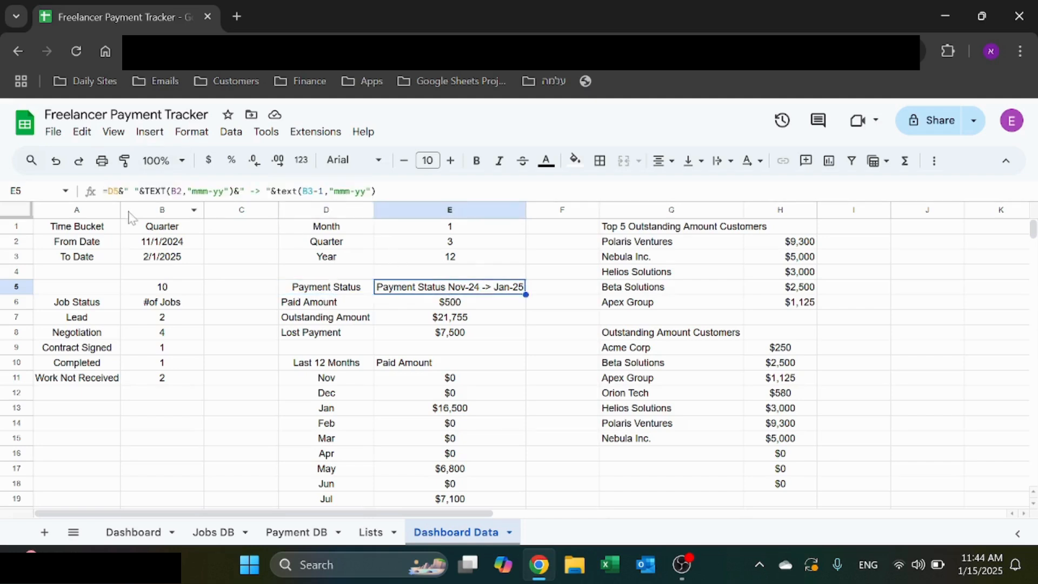
click(179, 191)
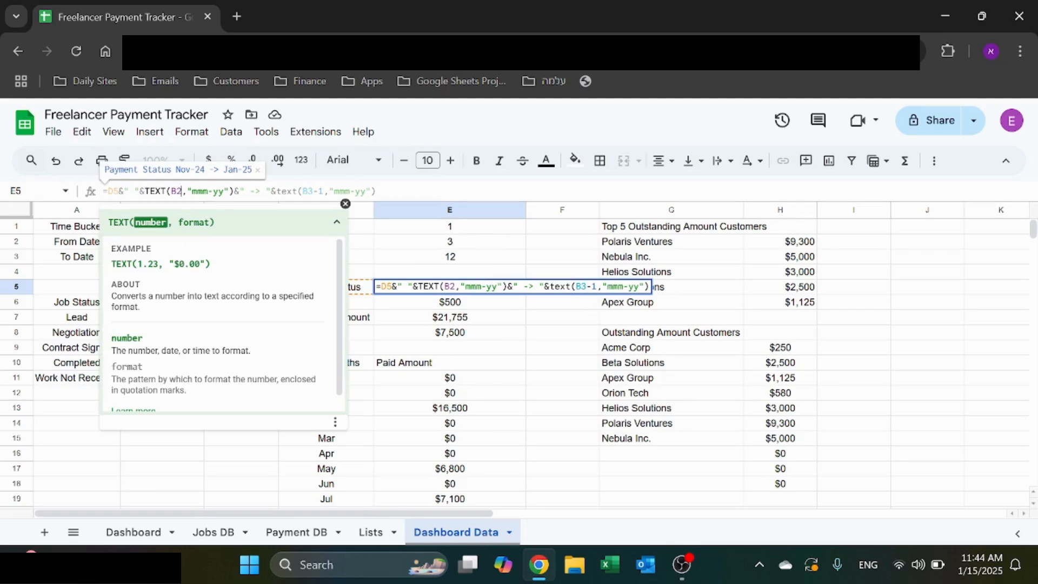
click(205, 191)
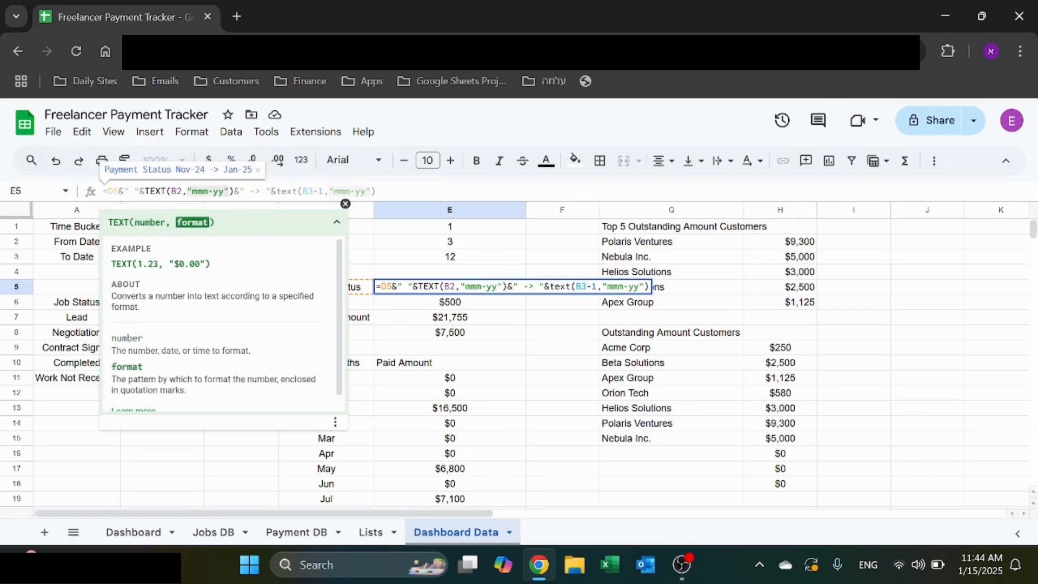
key(Escape)
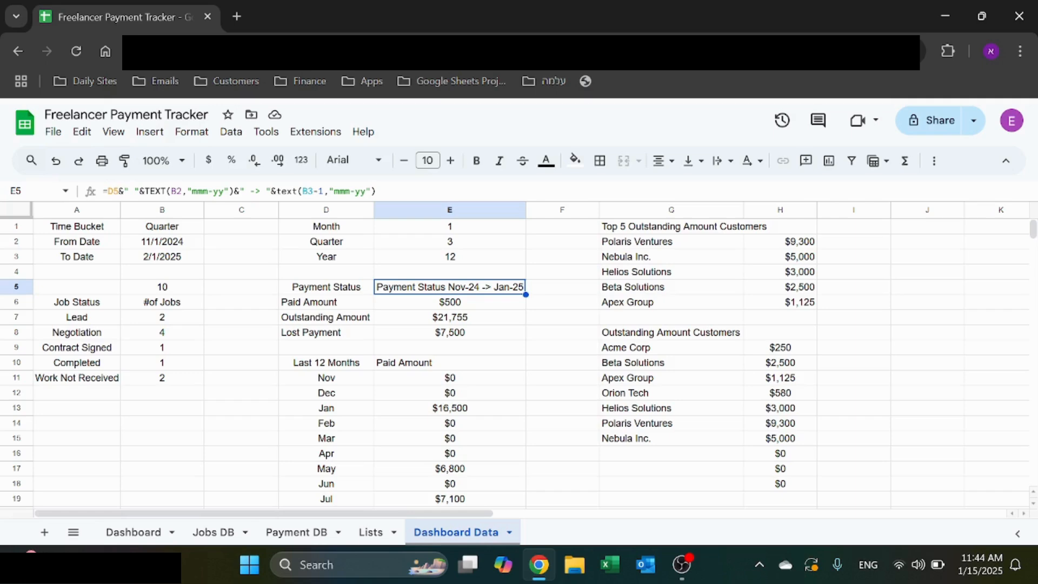
click(308, 191)
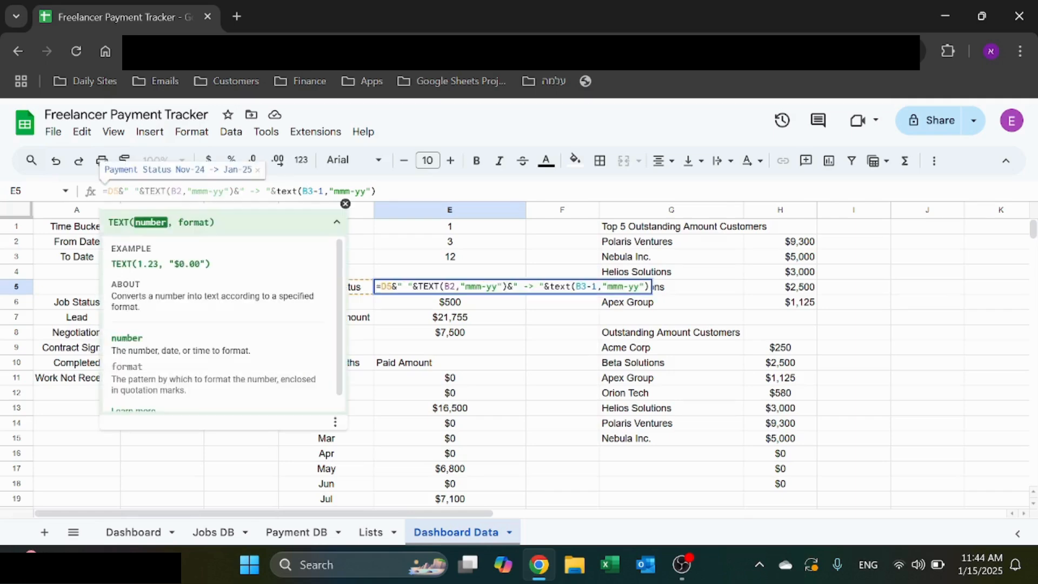
key(Escape)
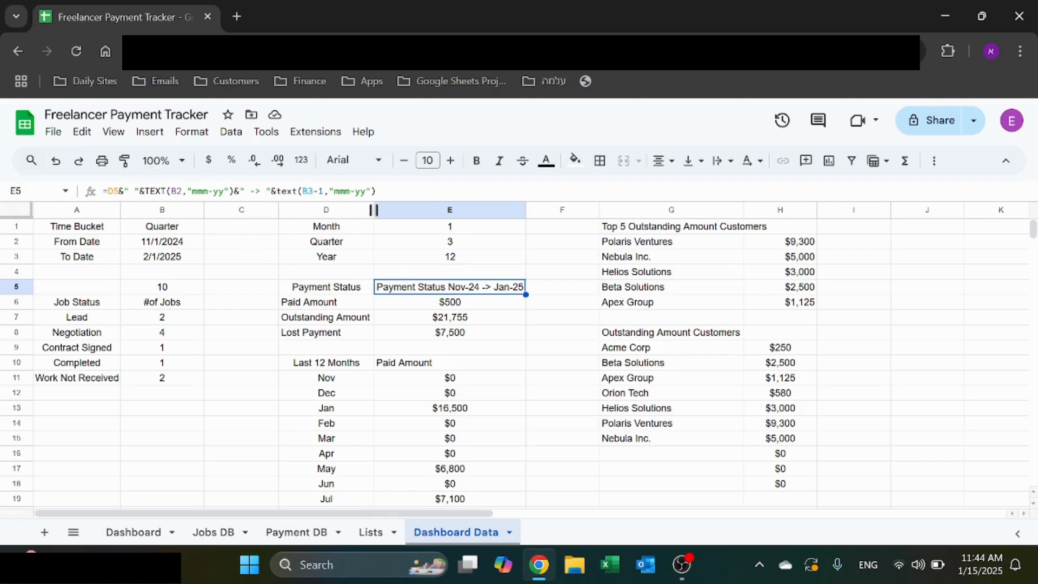
key(F2)
key(Return)
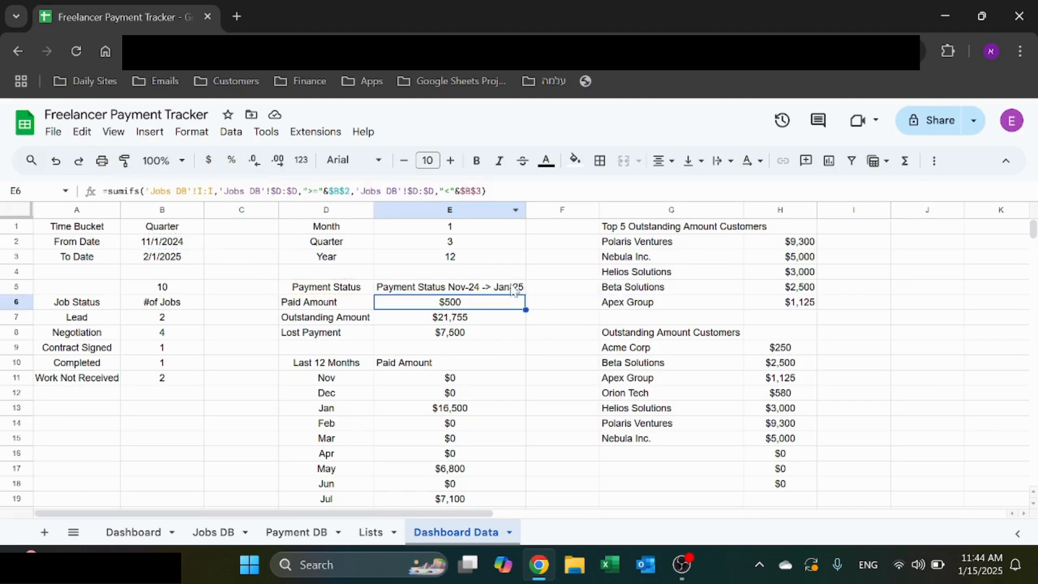
Step: Check how the Payment Status and Job Status chart titles on the Dashboard link to cells E5 and B5 of Dashboard Data
click(130, 533)
scroll(473, 330, up, 2)
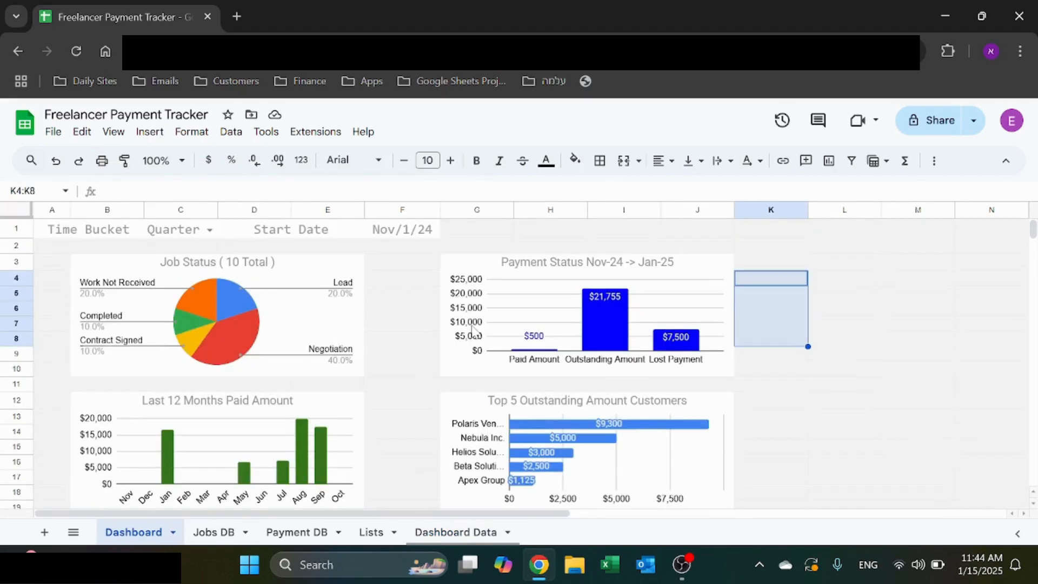
click(582, 264)
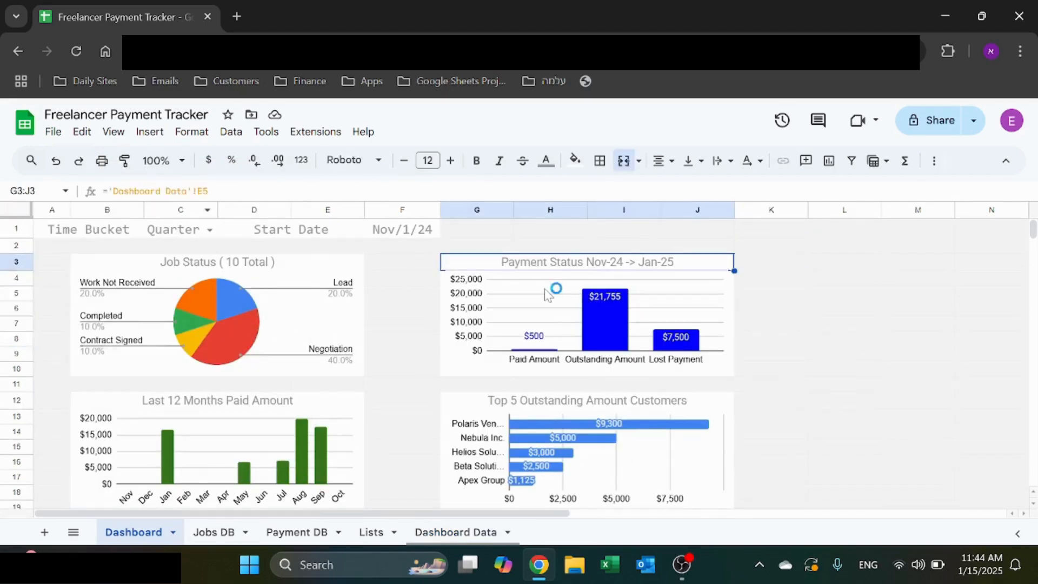
click(278, 267)
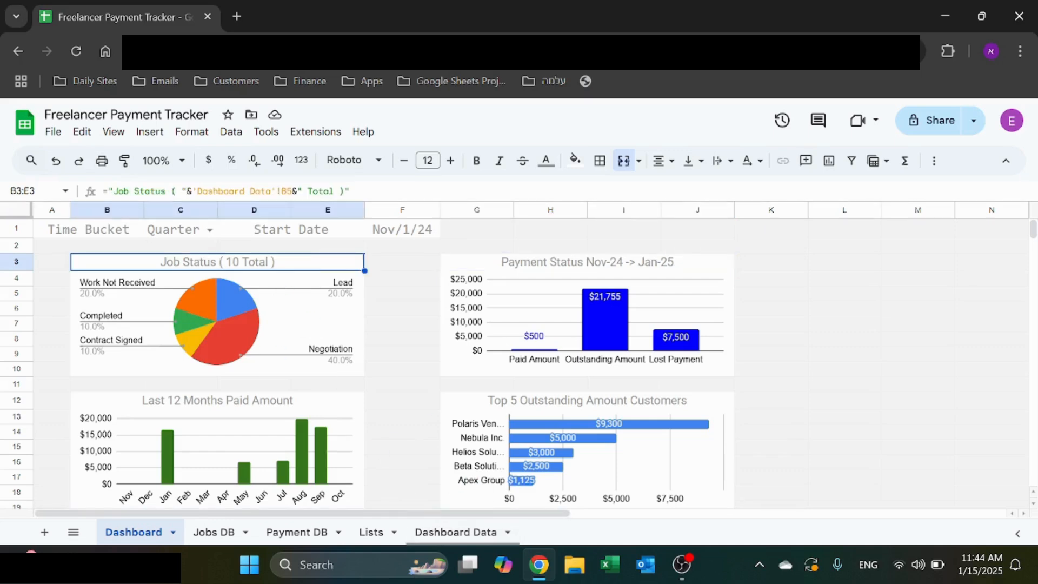
click(456, 533)
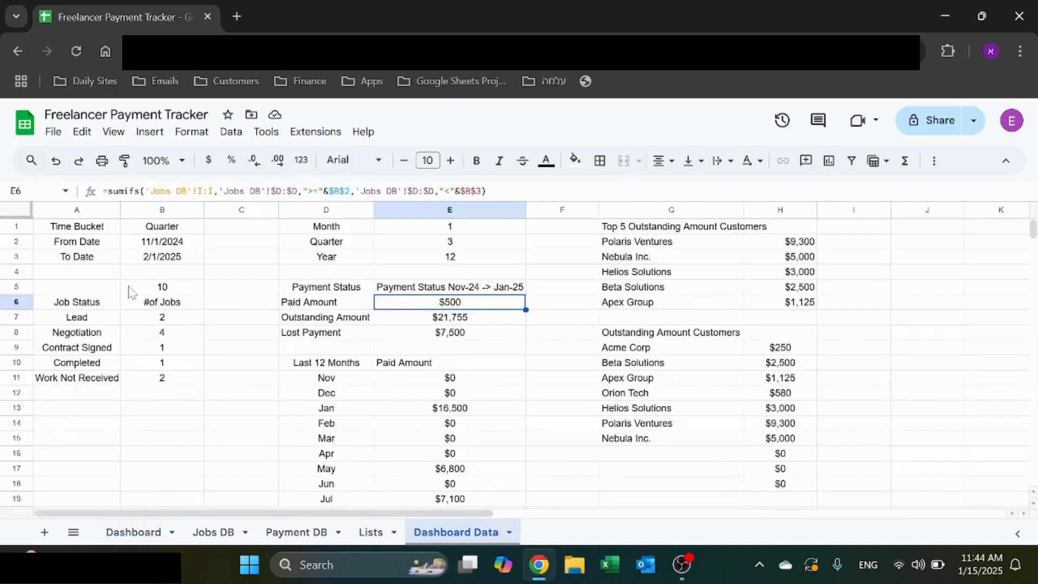
click(186, 291)
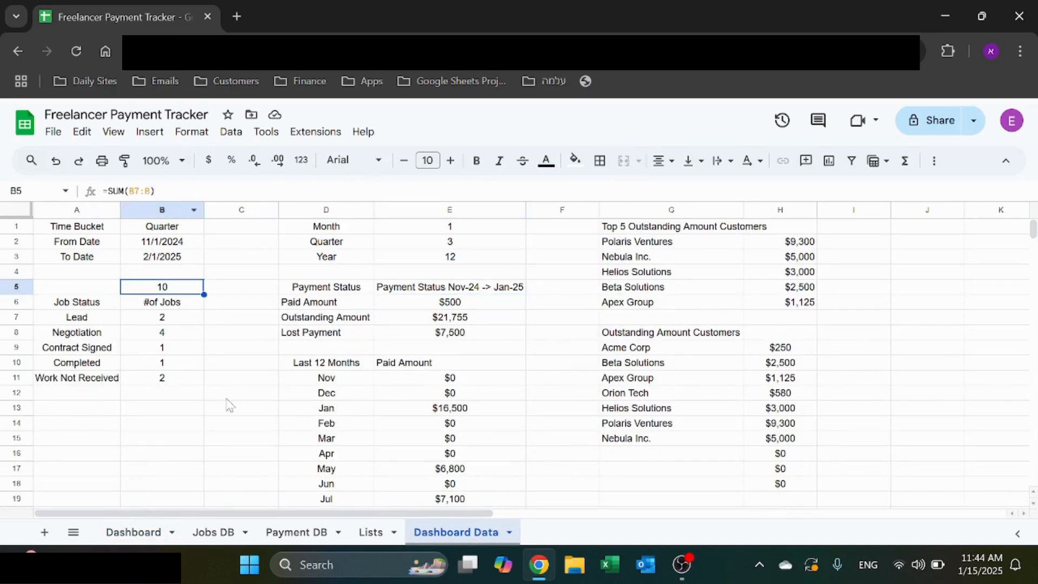
click(138, 532)
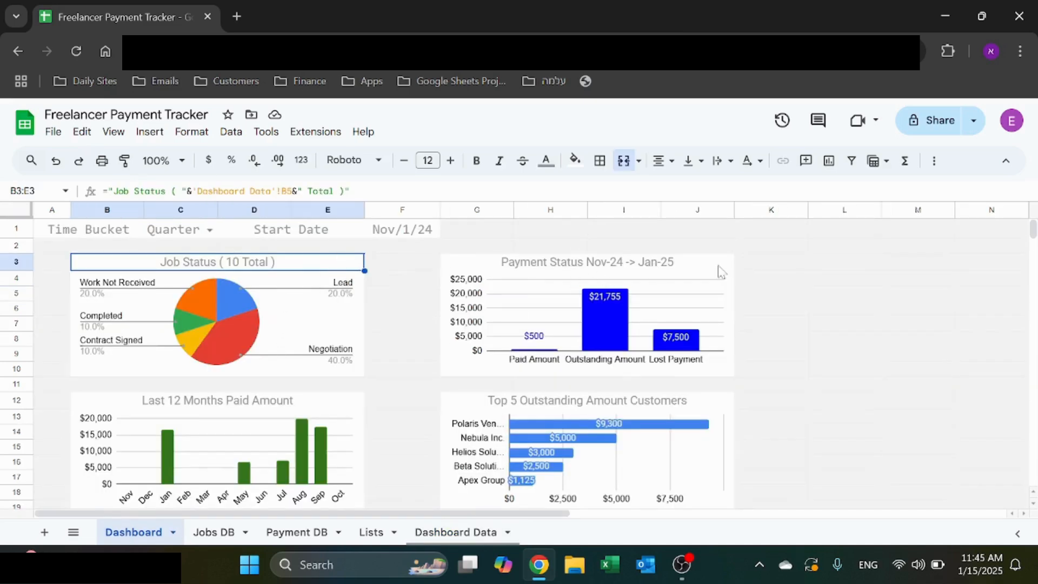
Step: Compare the payment status figures beneath E5 in Dashboard Data with the Payment Status chart on the Dashboard
click(465, 537)
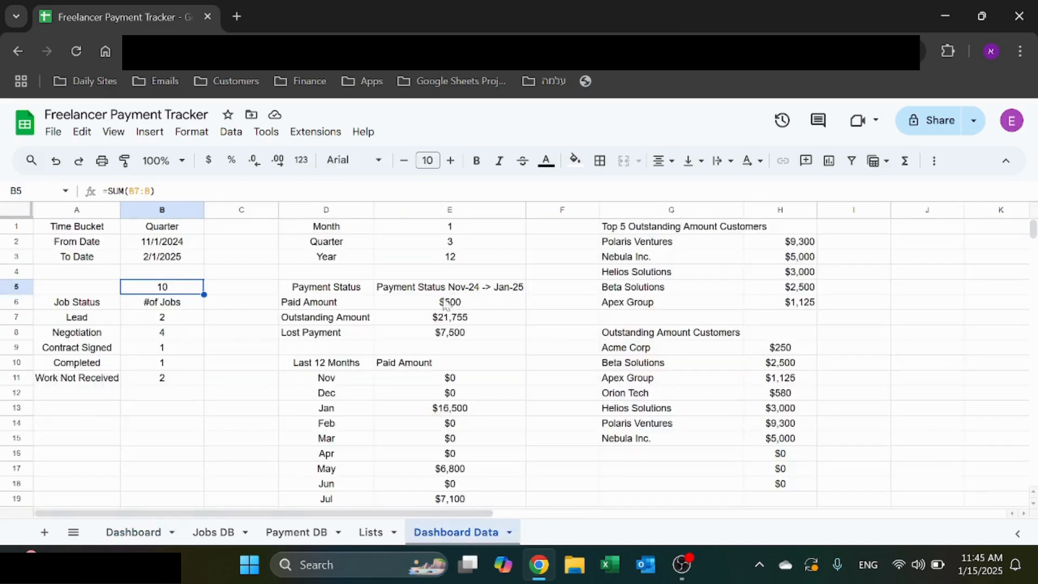
click(441, 318)
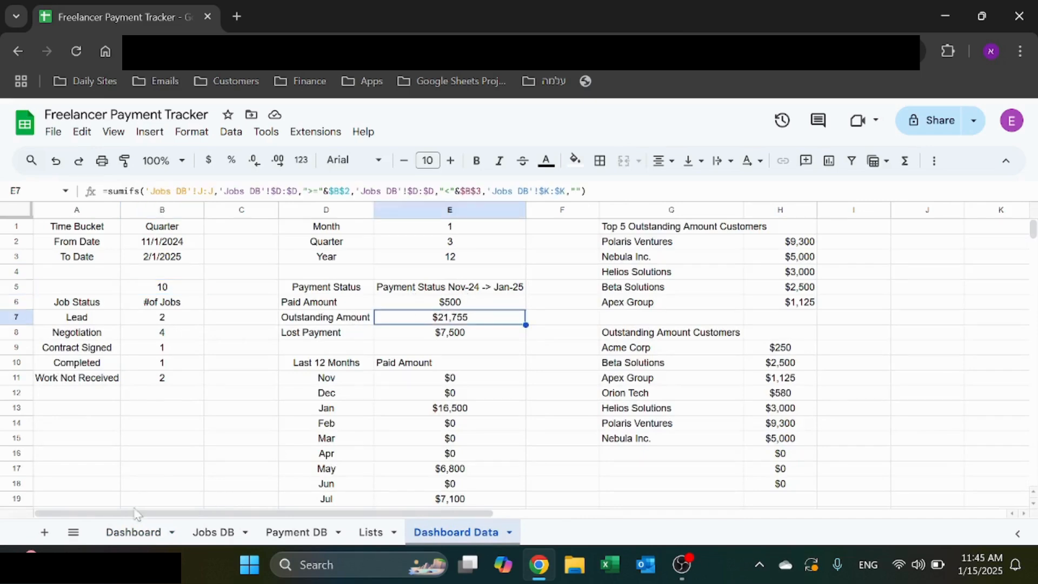
click(134, 532)
click(449, 534)
drag(358, 304, 411, 322)
click(551, 400)
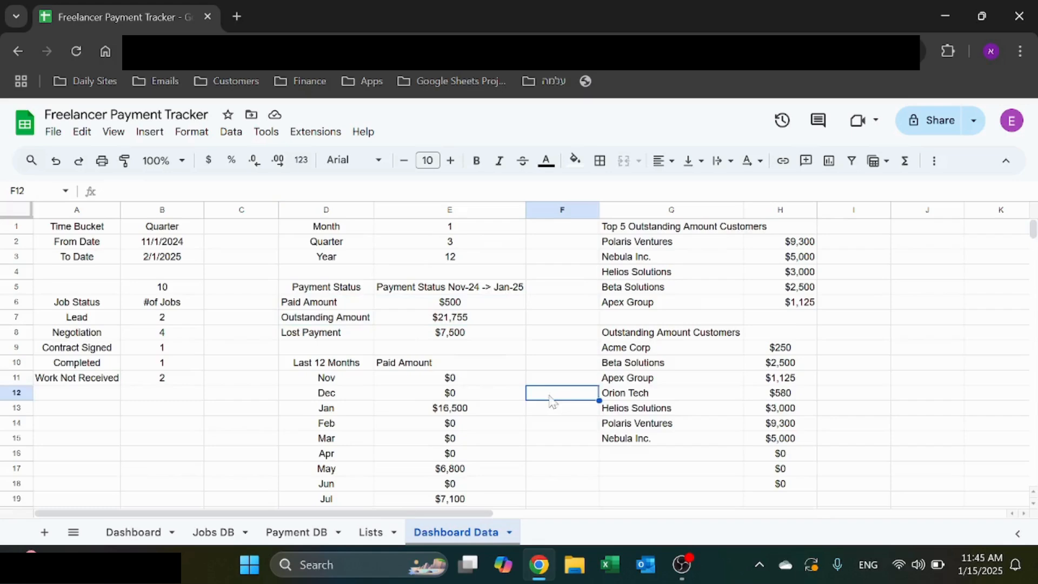
Step: Examine the EDATE formula in D11 that sets the first month of the Last 12 Months table from B2
scroll(551, 400, down, 2)
click(336, 305)
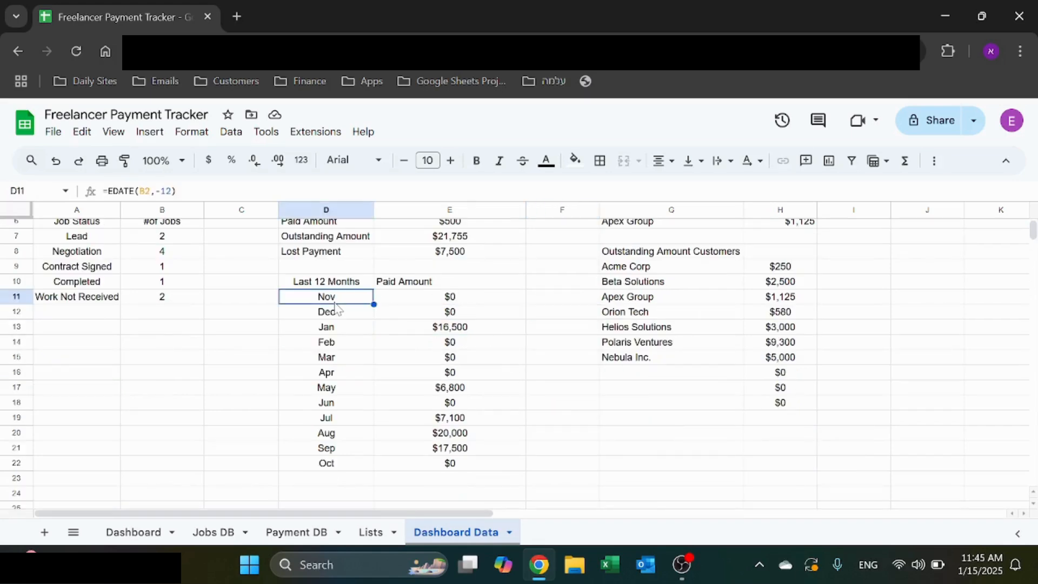
scroll(336, 308, up, 2)
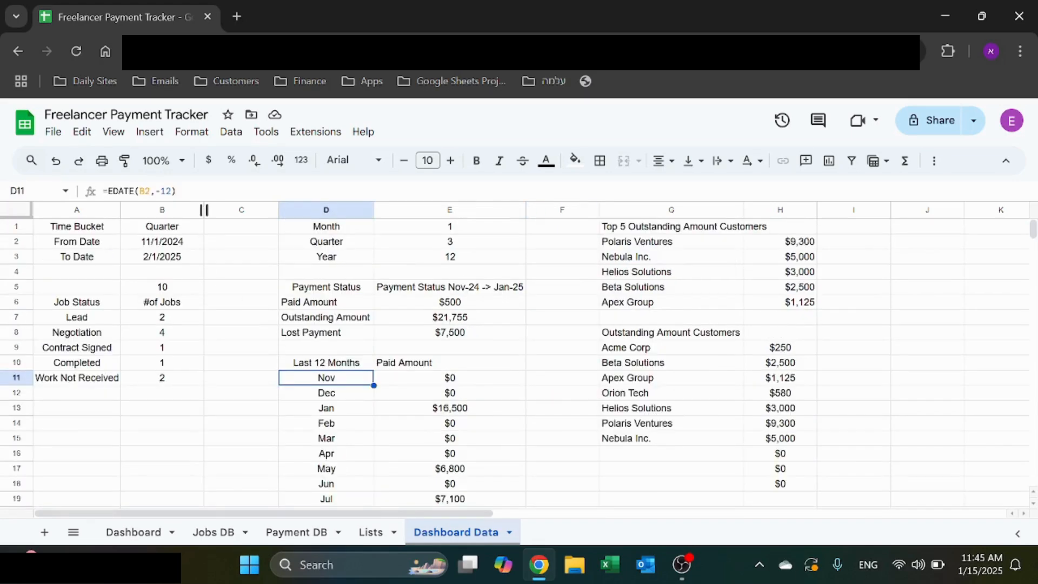
key(F2)
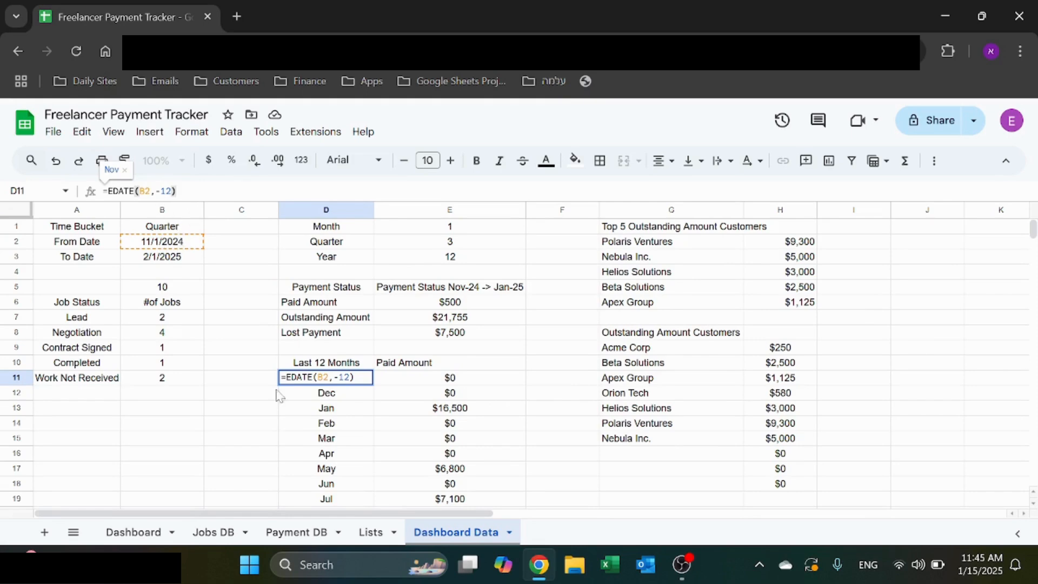
key(Escape)
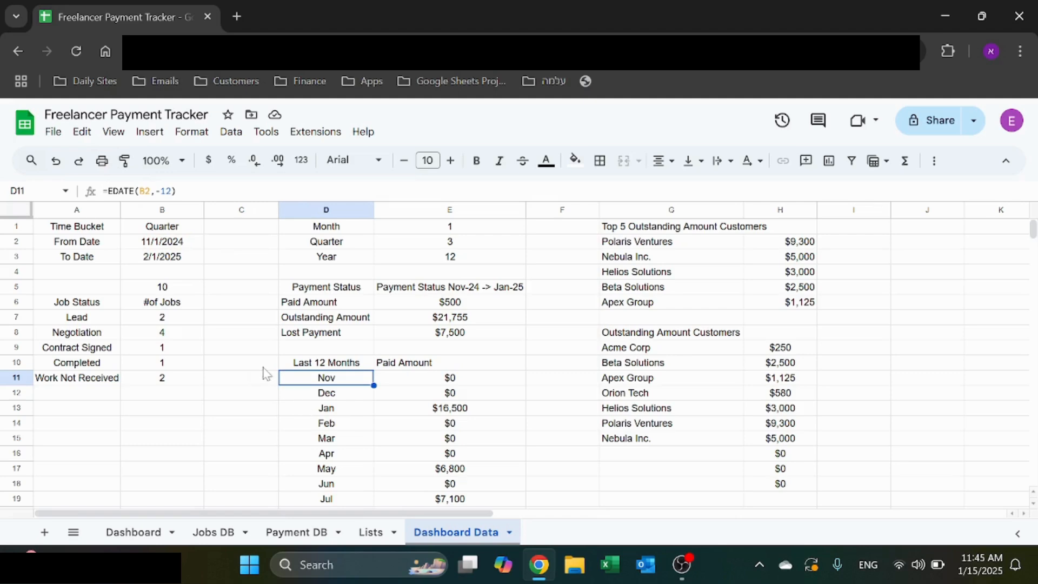
Step: Review the EDATE formulas for the following months and check the number of entries in D11:D22
click(364, 396)
scroll(363, 406, down, 3)
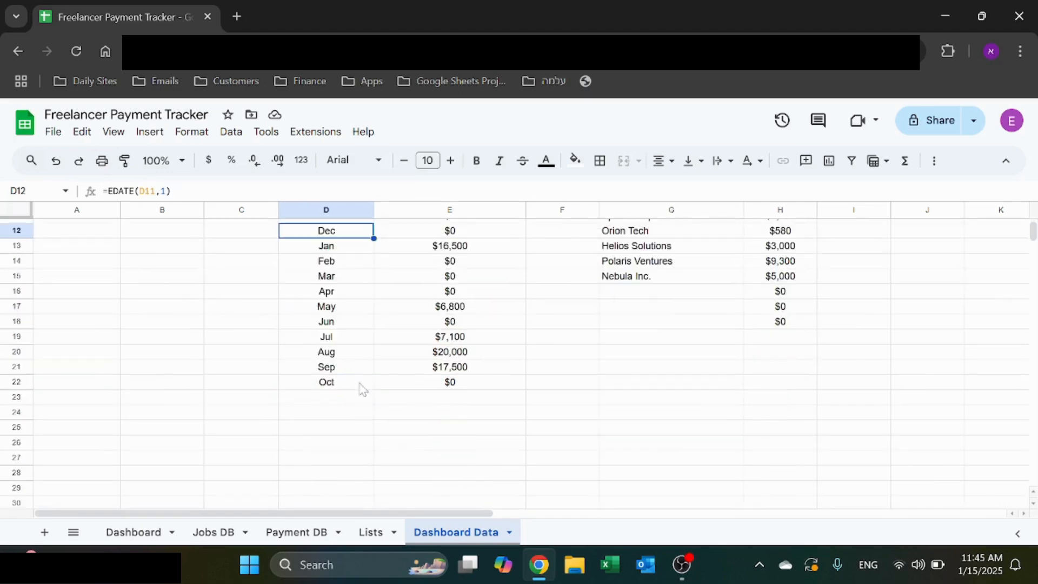
click(352, 368)
mouse_move(354, 386)
mouse_down()
mouse_move(346, 214)
mouse_move(344, 399)
mouse_move(349, 381)
mouse_up()
click(953, 532)
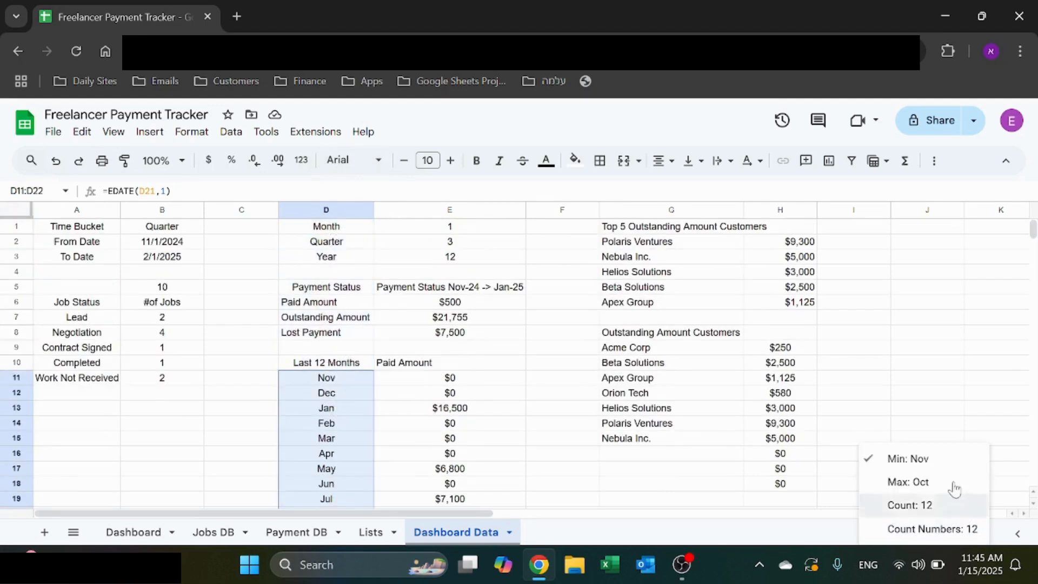
click(238, 409)
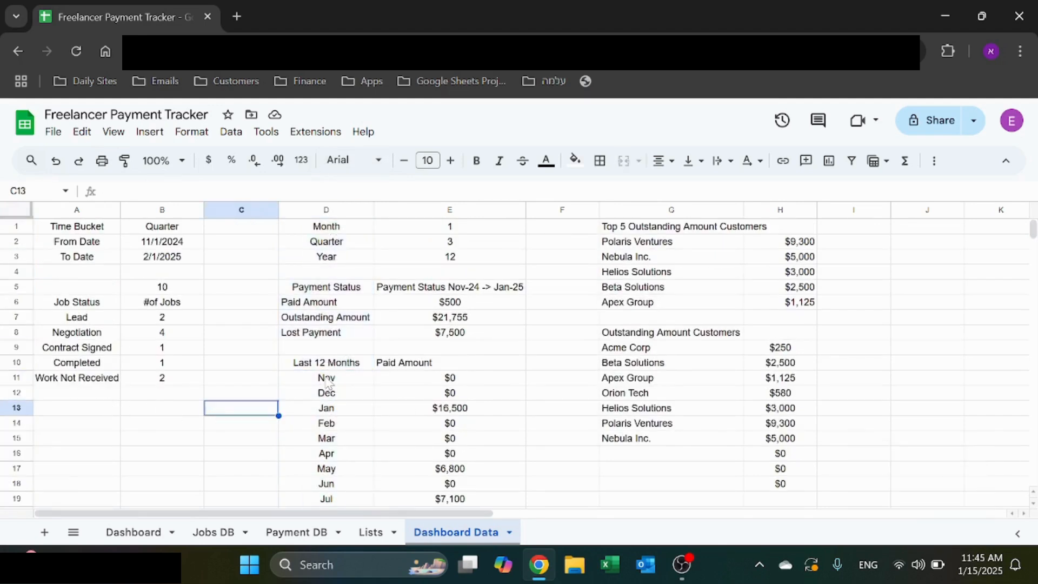
Step: Look through the number format options for the month in D11 without applying a different format
click(328, 379)
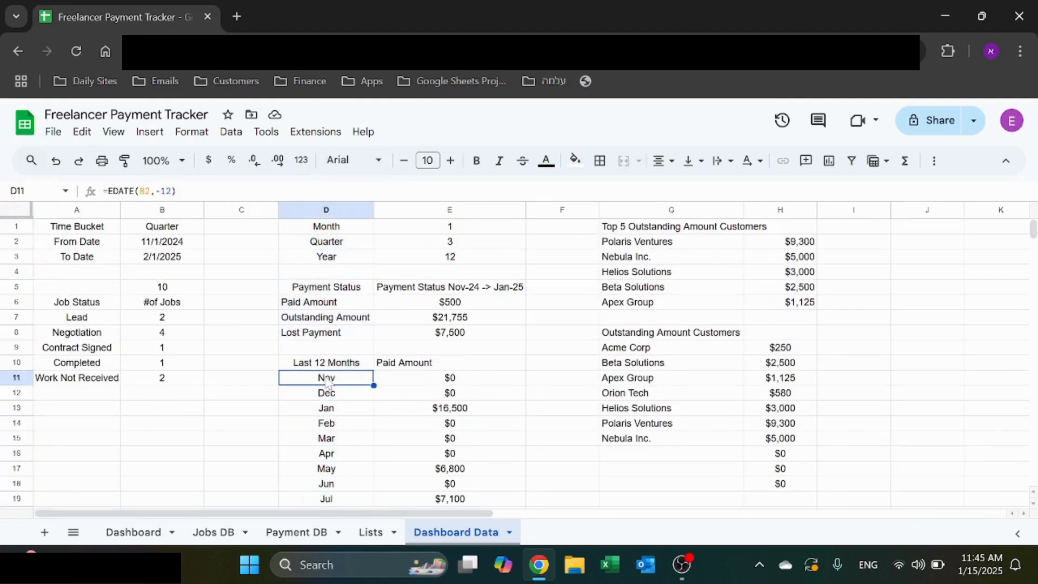
click(192, 132)
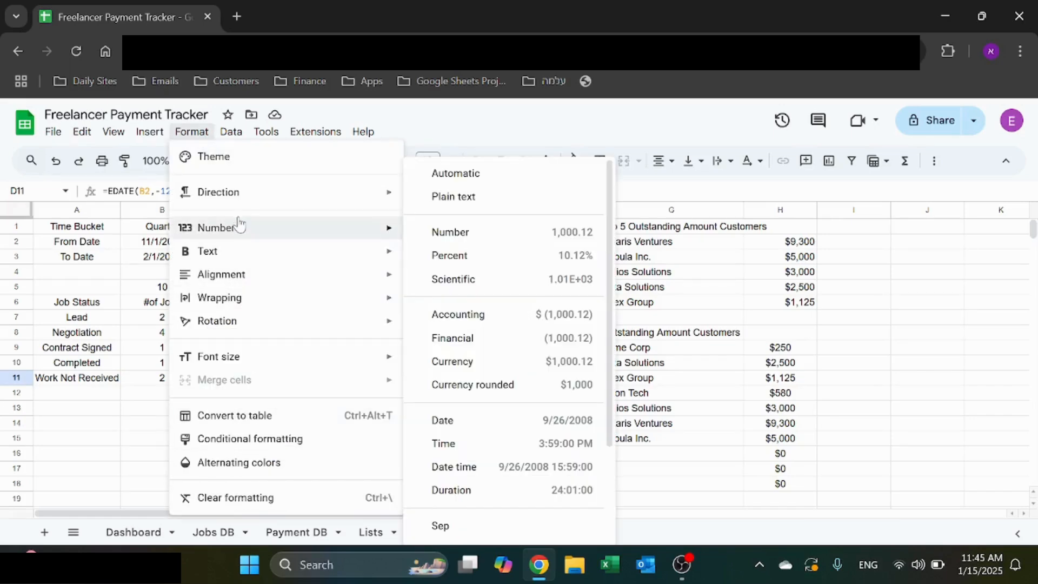
mouse_move(252, 244)
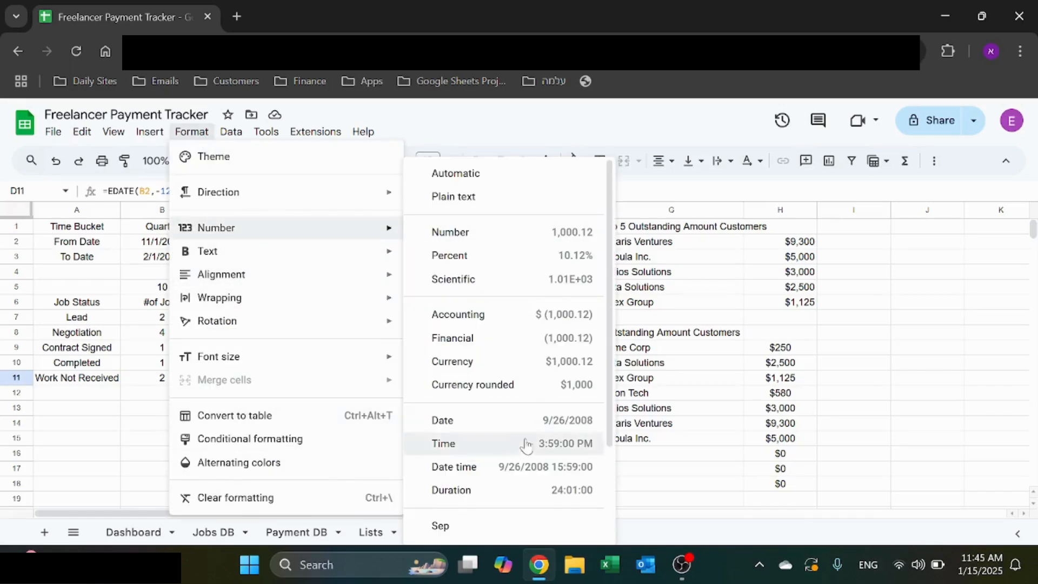
scroll(492, 458, down, 2)
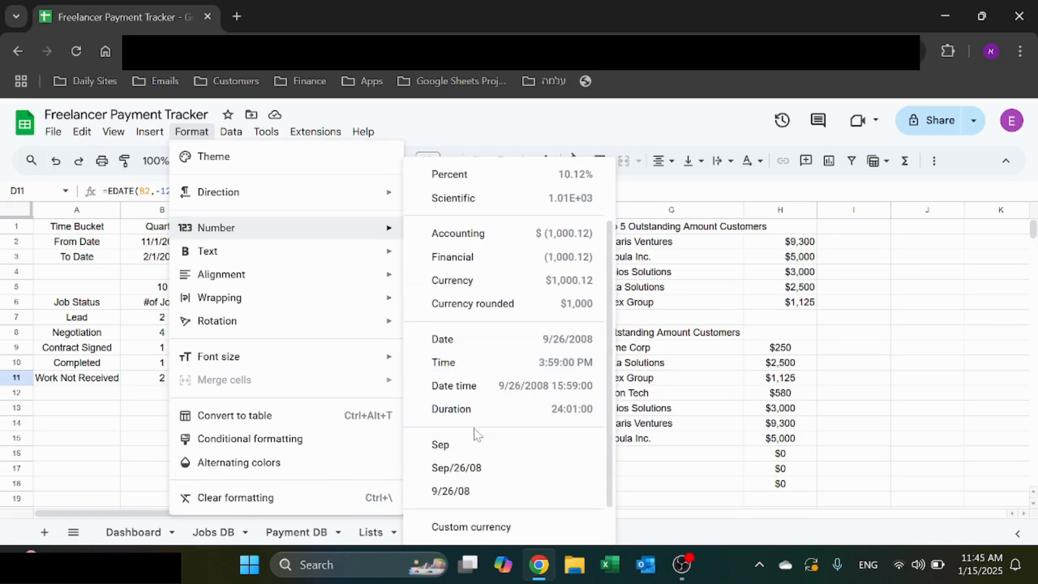
click(49, 413)
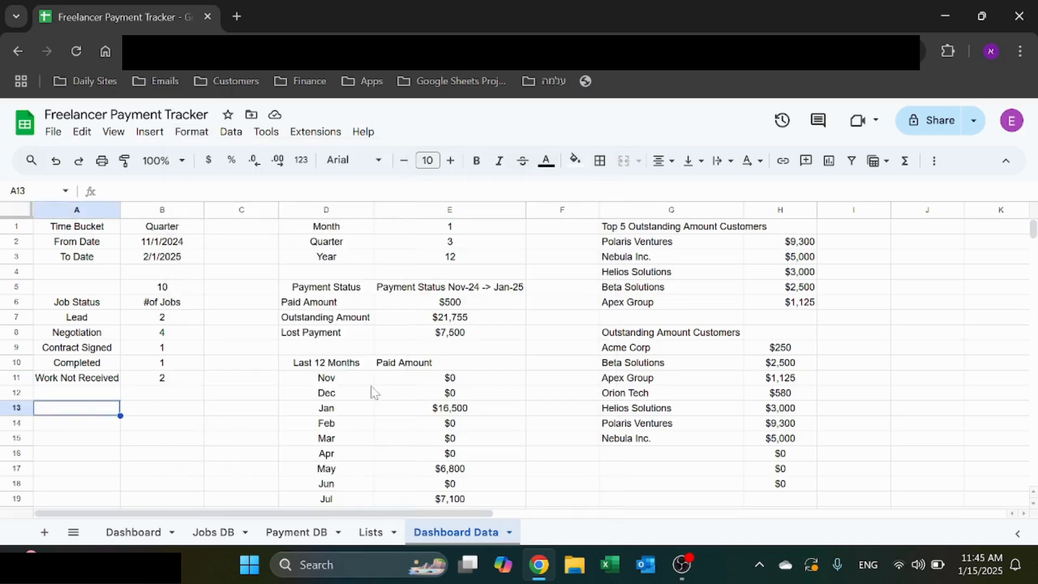
Step: Compare the month list in D11:D22 of Dashboard Data with the Last 12 Months Paid Amount chart on the Dashboard
click(365, 379)
click(142, 527)
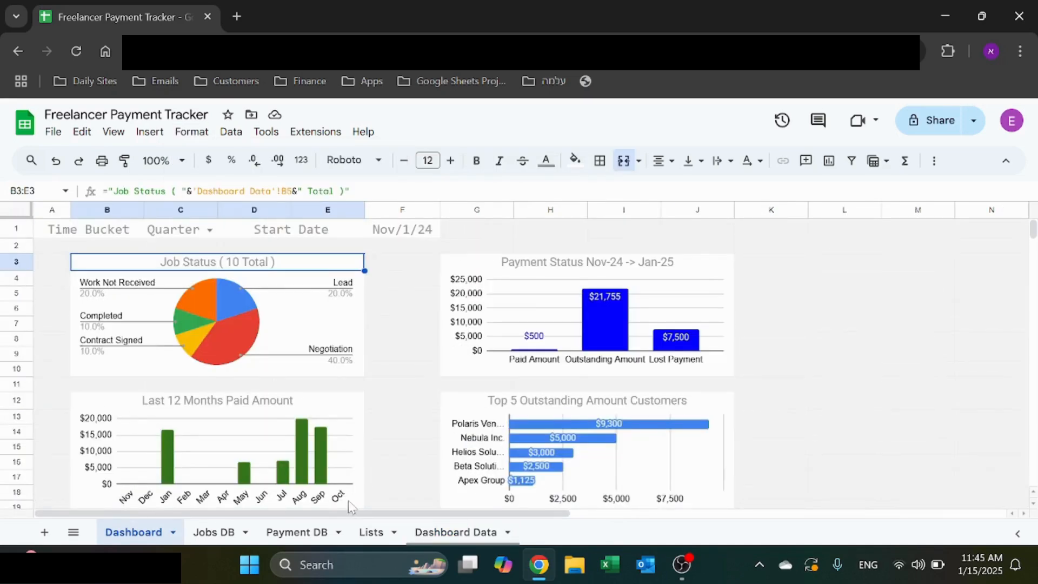
click(466, 532)
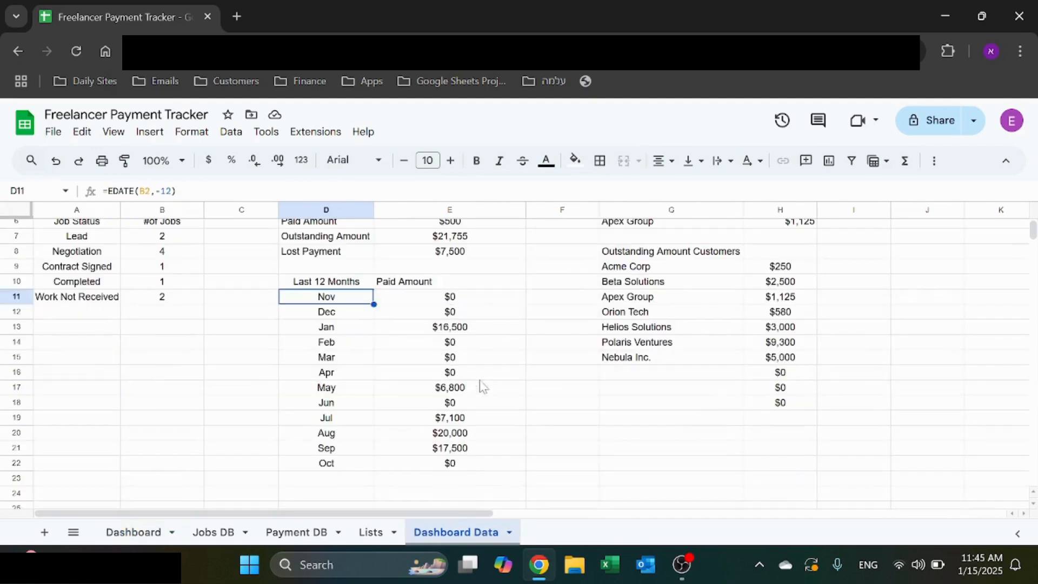
Step: Examine the SUMIFS formula in E11 that totals the paid amount for the first month of the table
click(475, 301)
scroll(475, 305, up, 3)
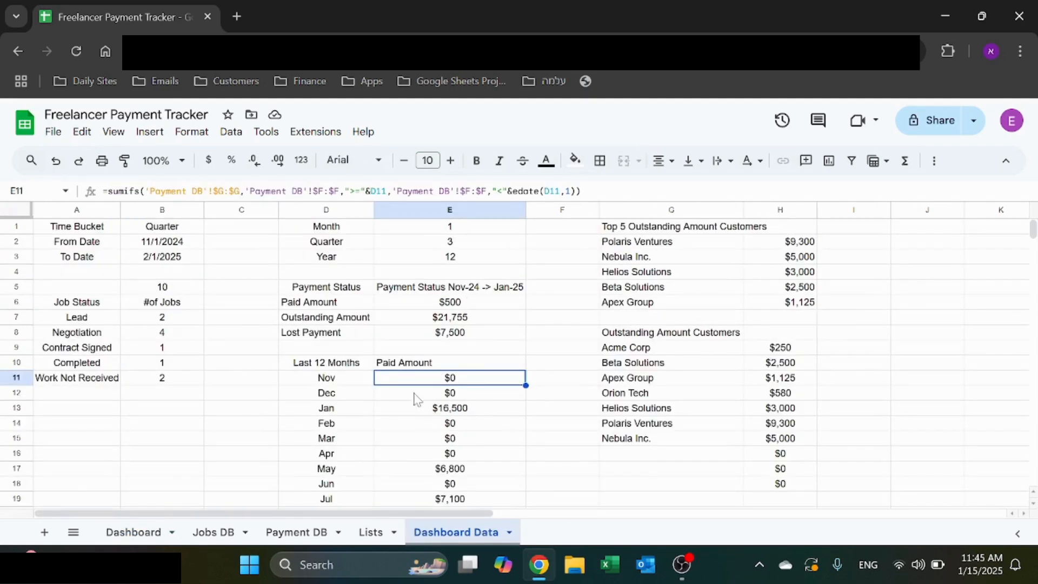
click(469, 307)
click(474, 380)
Step: Check the Payment Date and Payment Amount columns in Payment DB that the SUMIFS formula refers to, and return to Dashboard Data
click(289, 535)
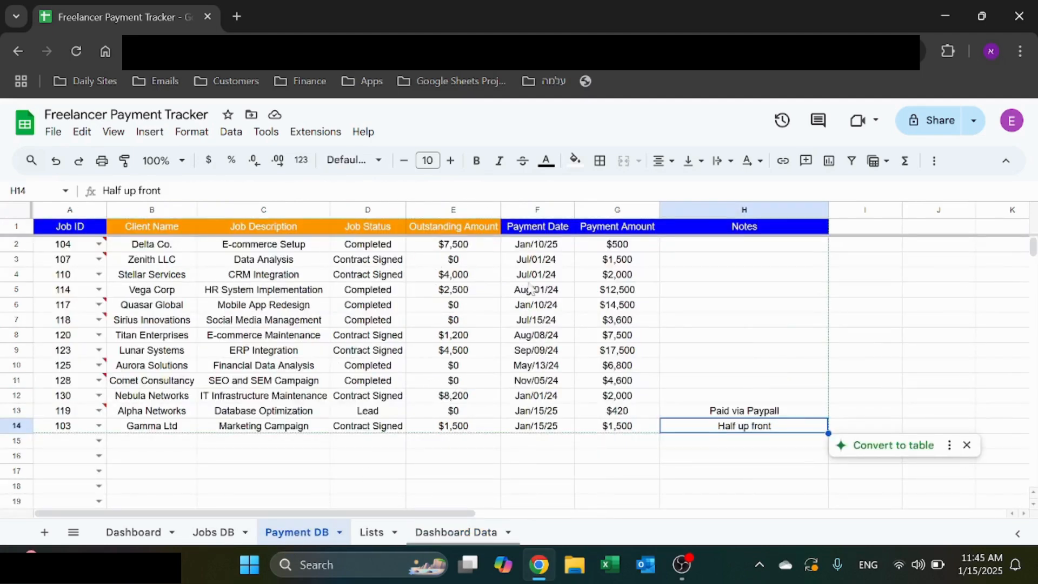
click(540, 210)
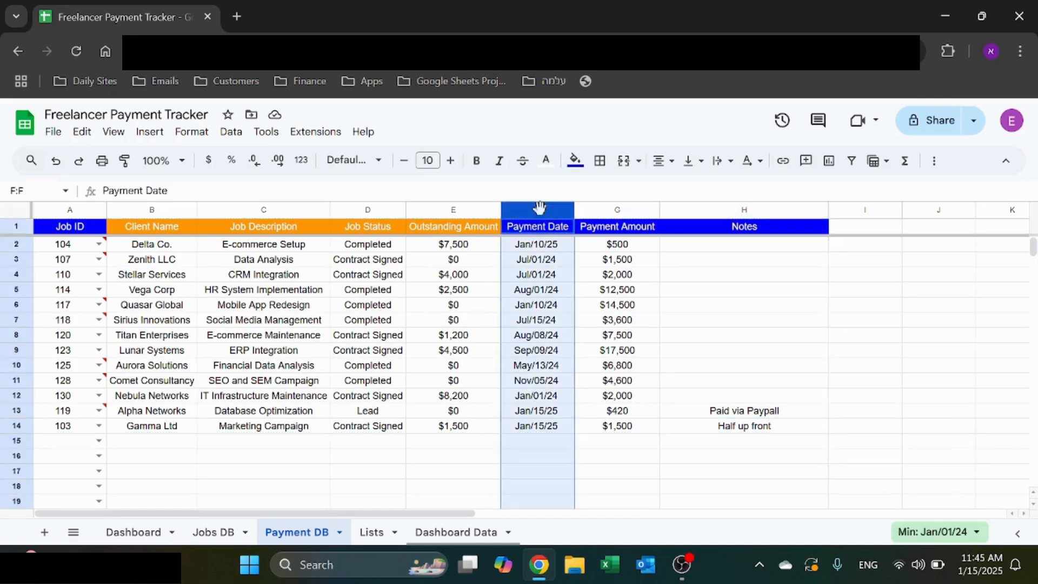
click(472, 460)
click(609, 211)
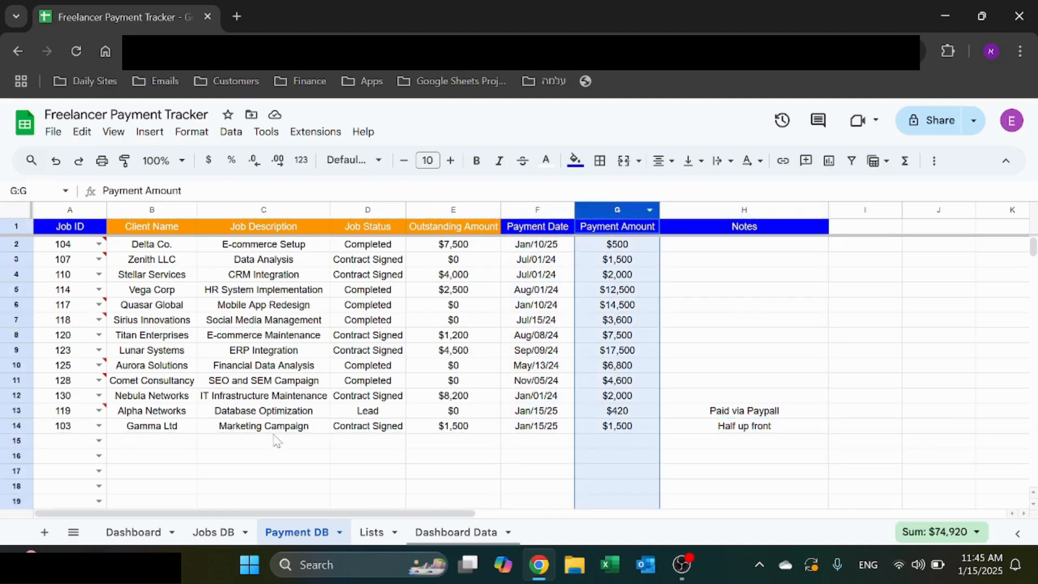
click(432, 531)
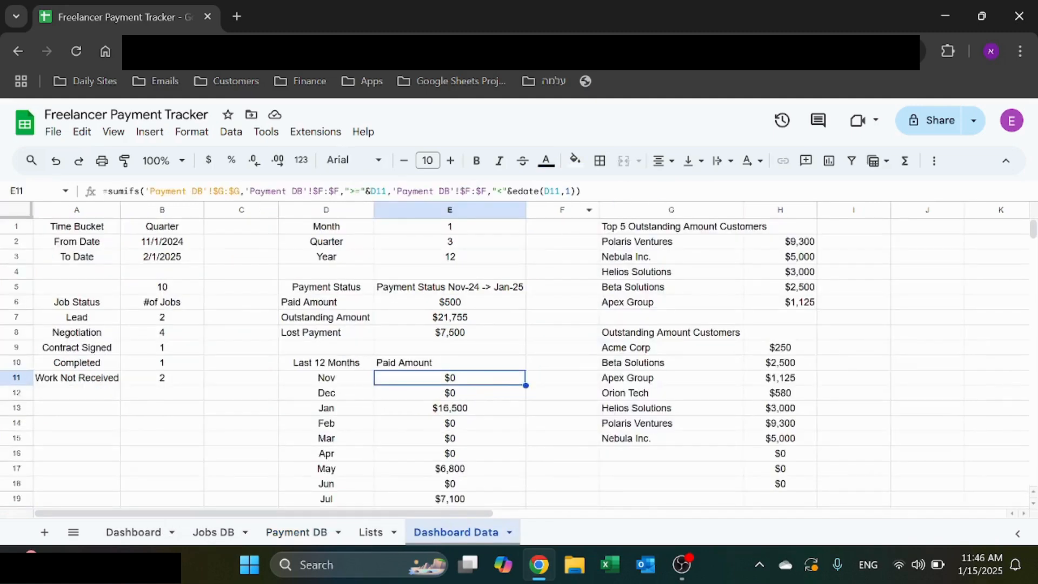
Step: Inspect the cell references of the monthly SUMIFS formulas in E11, E21 and E22 without changing them
key(F2)
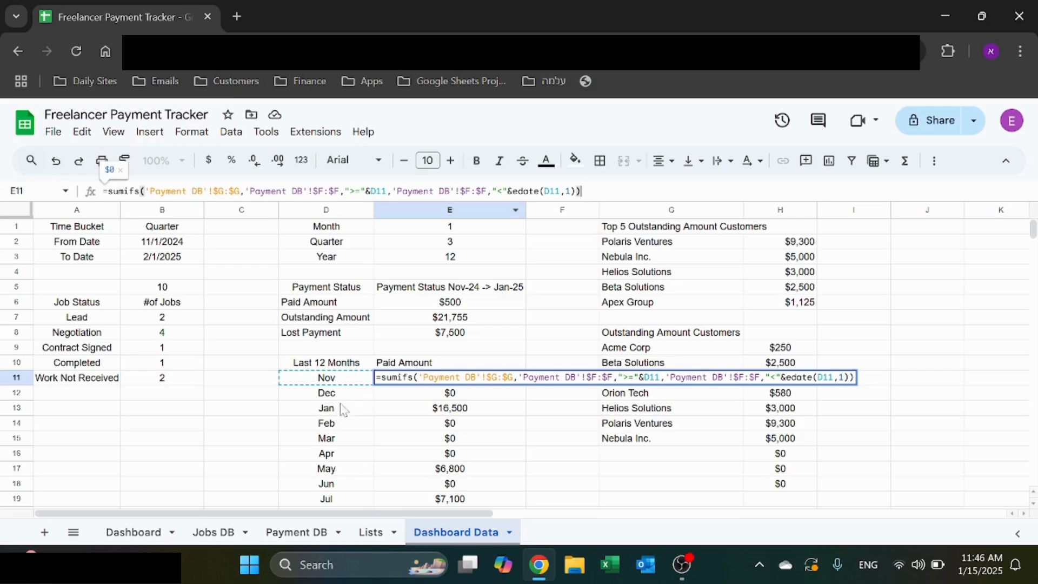
key(Escape)
scroll(395, 401, down, 4)
click(476, 373)
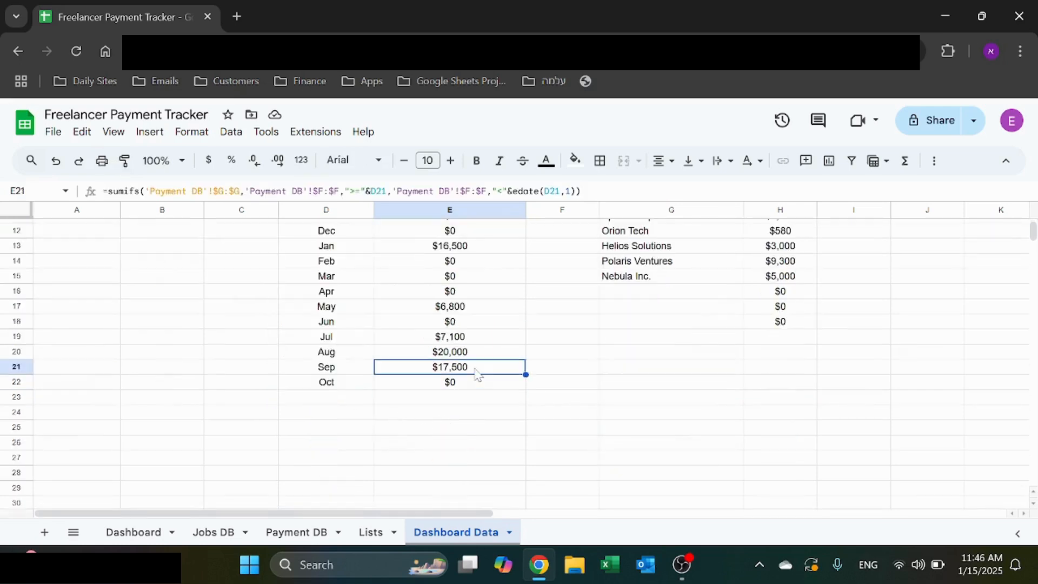
click(466, 383)
key(F2)
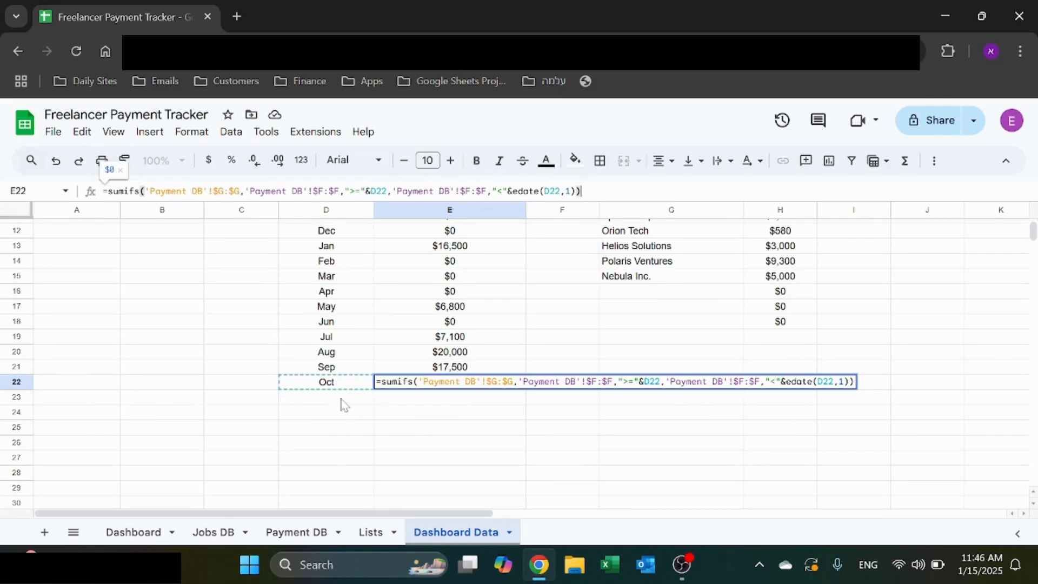
scroll(345, 395, up, 3)
key(Escape)
click(442, 370)
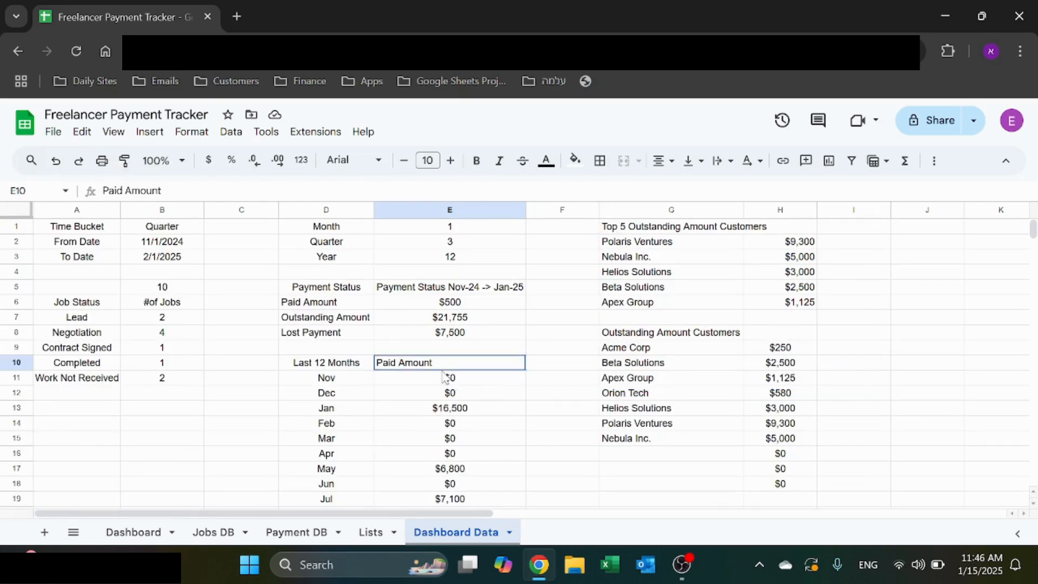
click(448, 381)
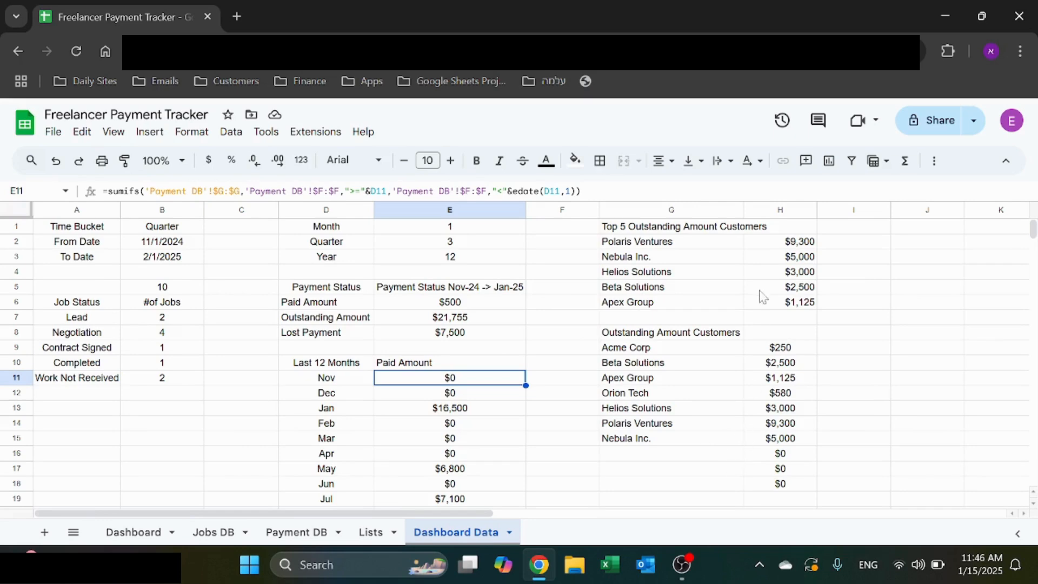
Step: Review the FILTER formula in G9 that lists outstanding customers against its source columns in Jobs DB
click(688, 355)
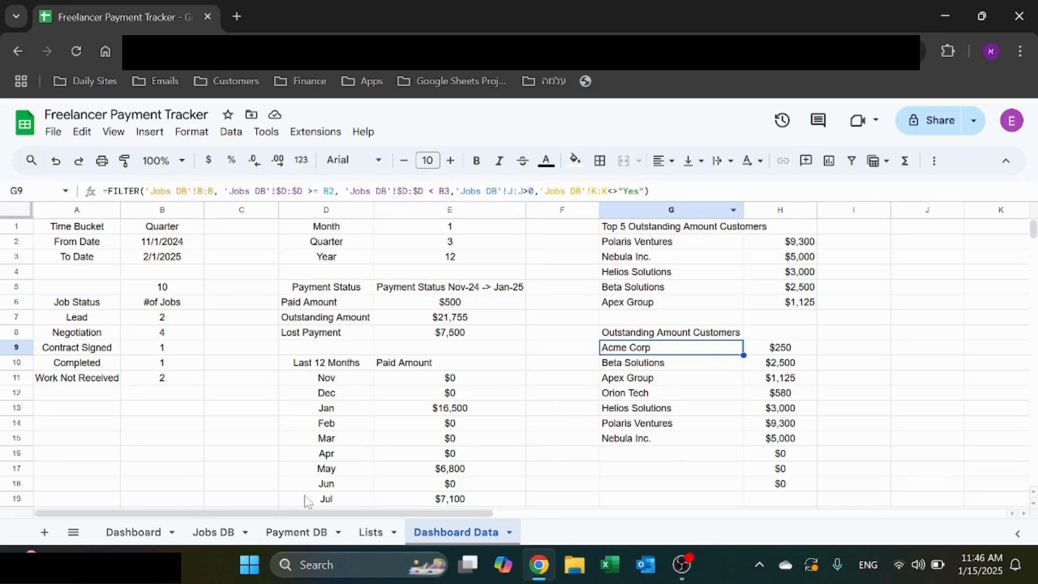
click(216, 532)
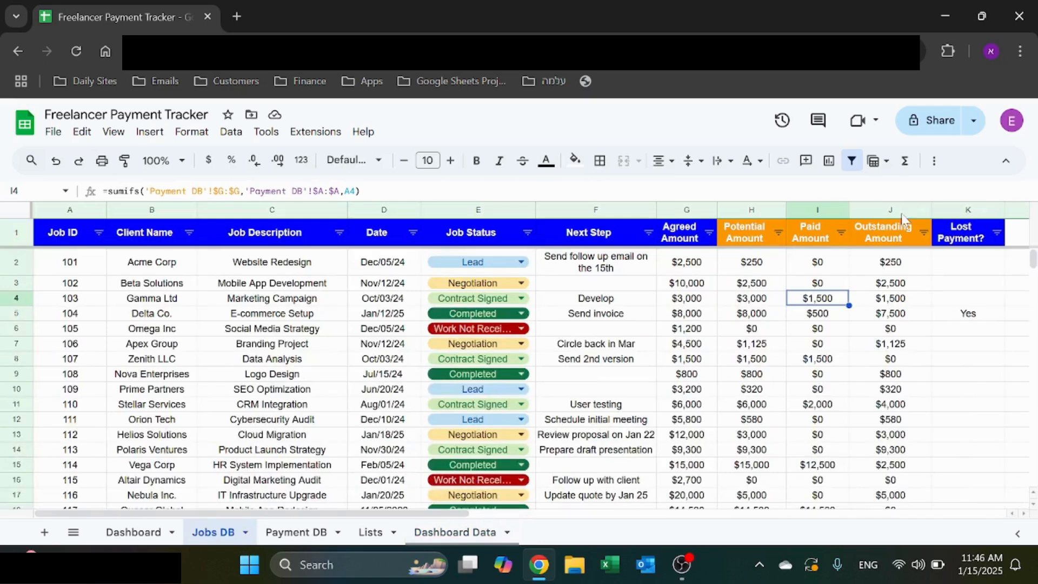
click(433, 534)
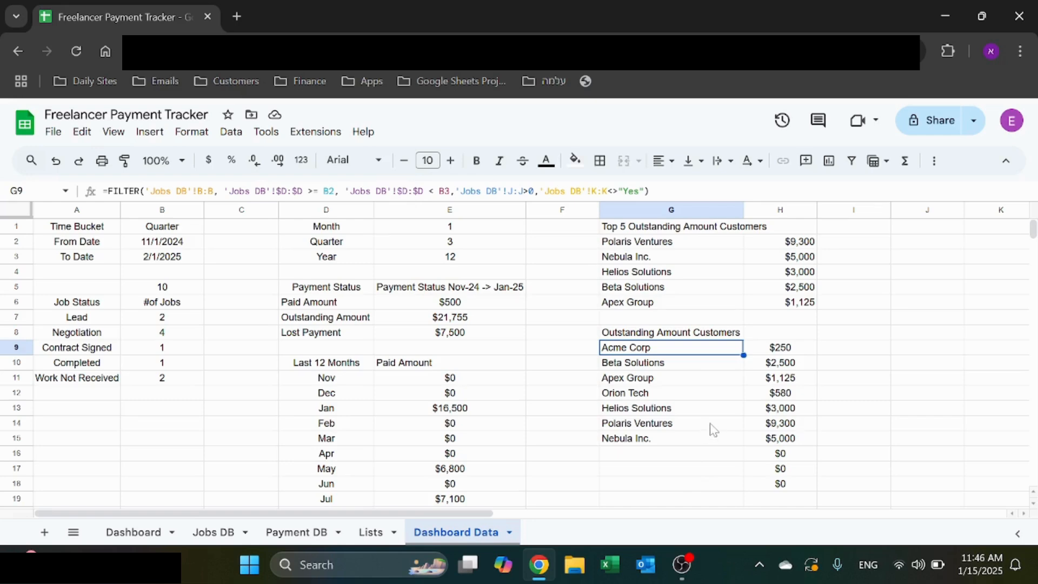
Step: Examine the SORT arguments and the limit of 5 in G2's Top 5 customers formula, leaving it unchanged
click(665, 245)
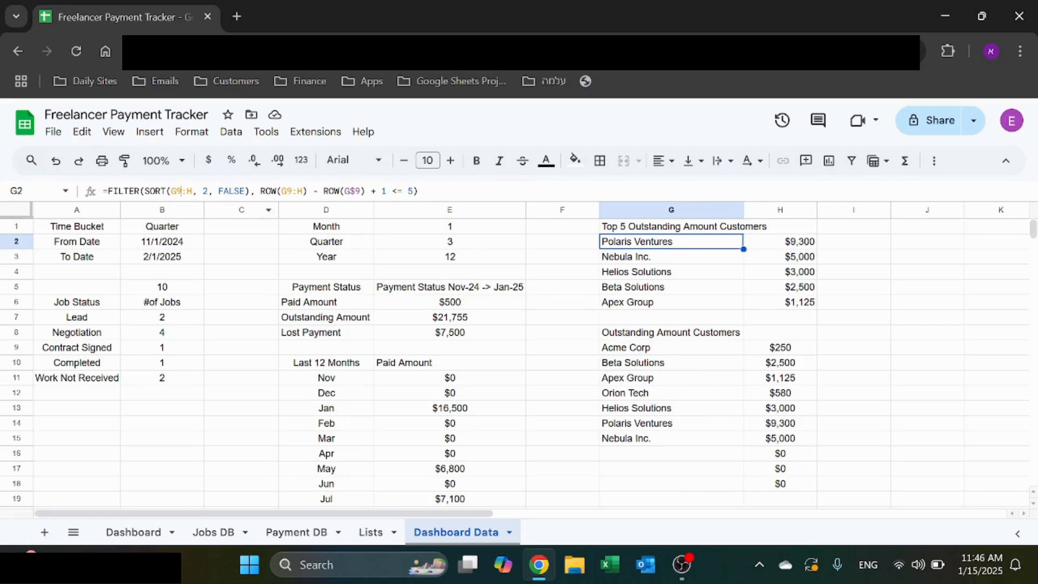
click(168, 193)
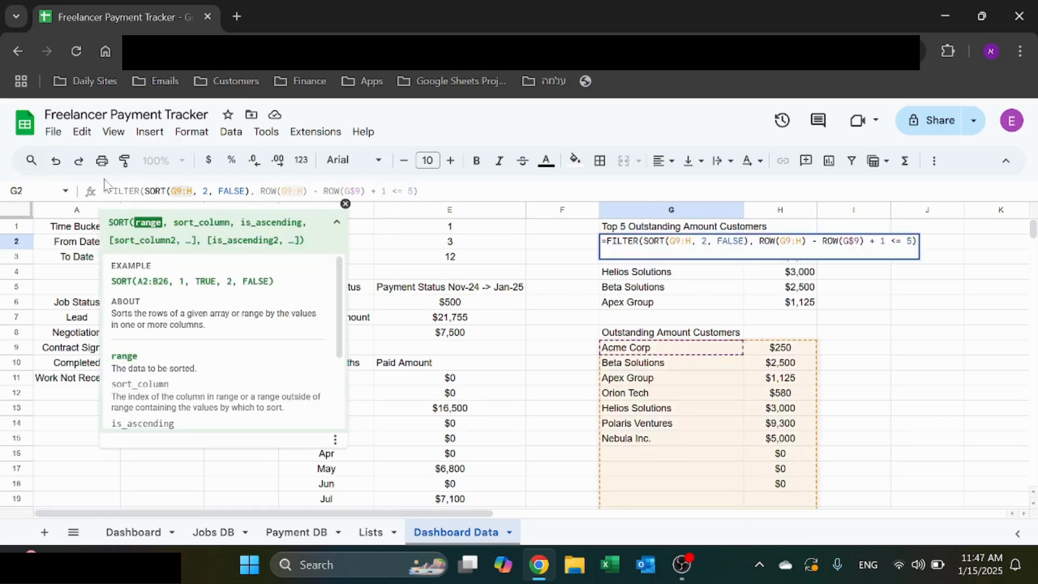
click(238, 192)
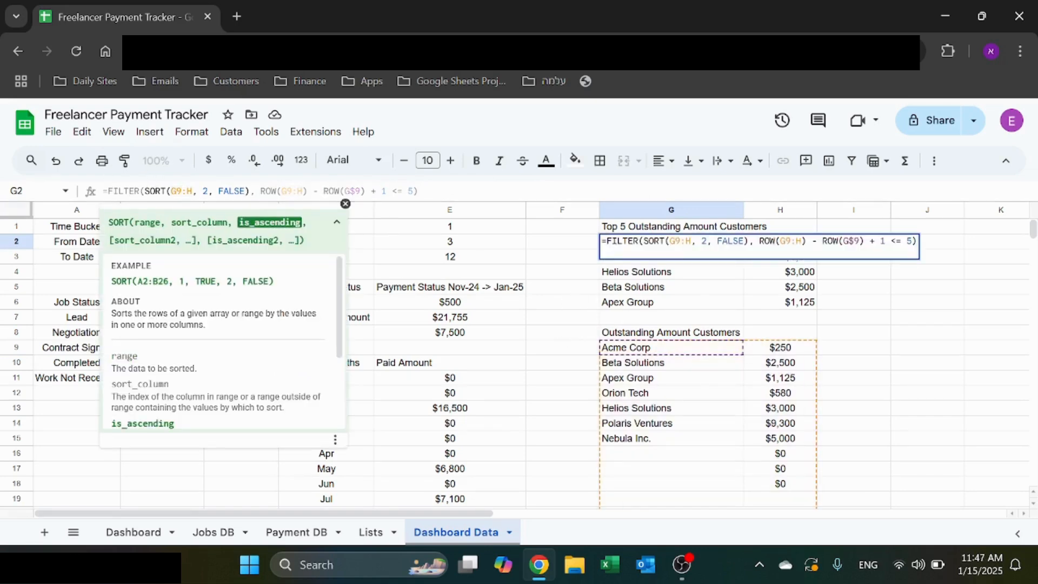
click(423, 192)
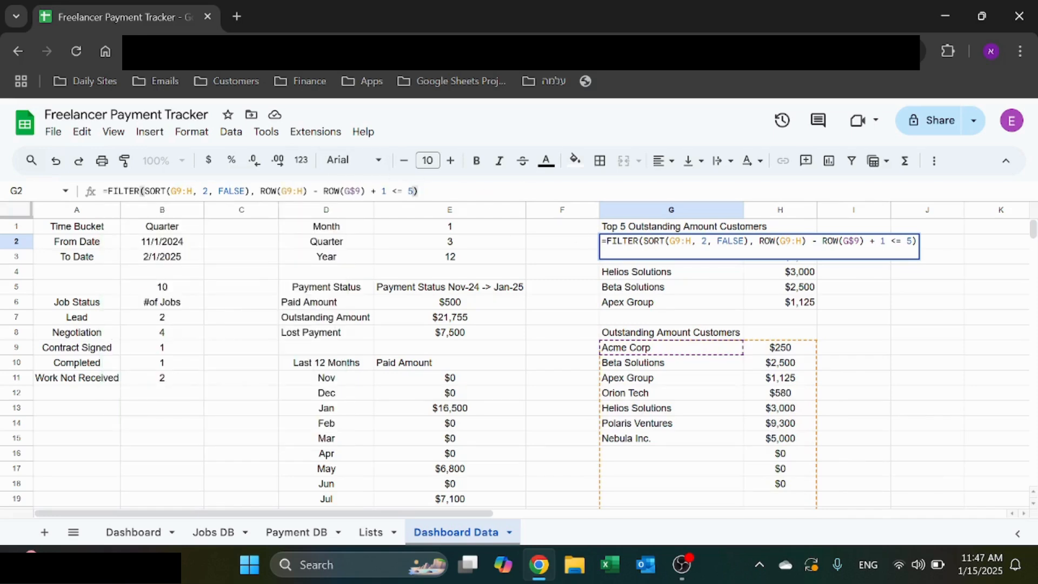
double_click(410, 191)
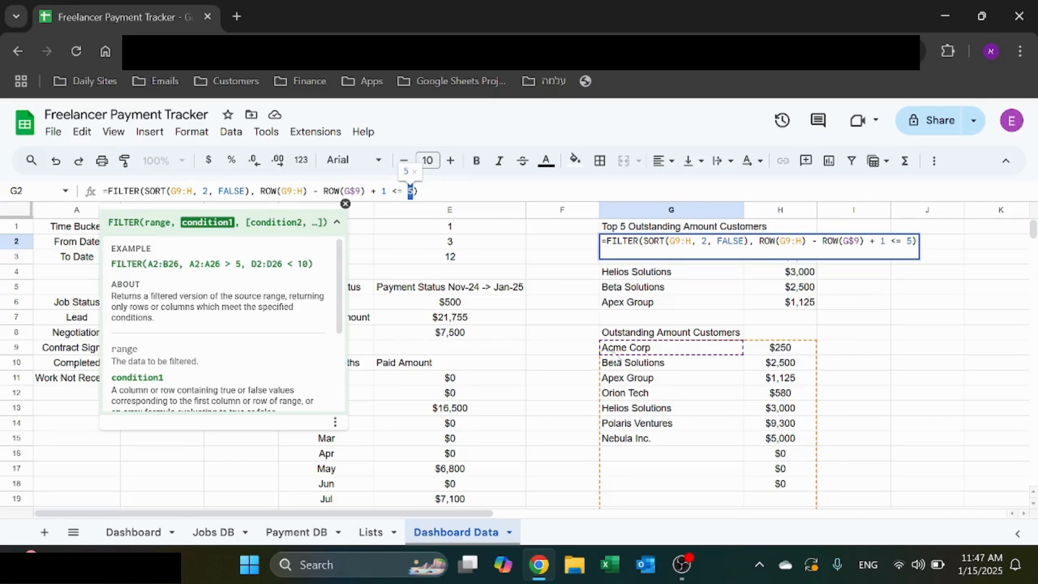
key(Escape)
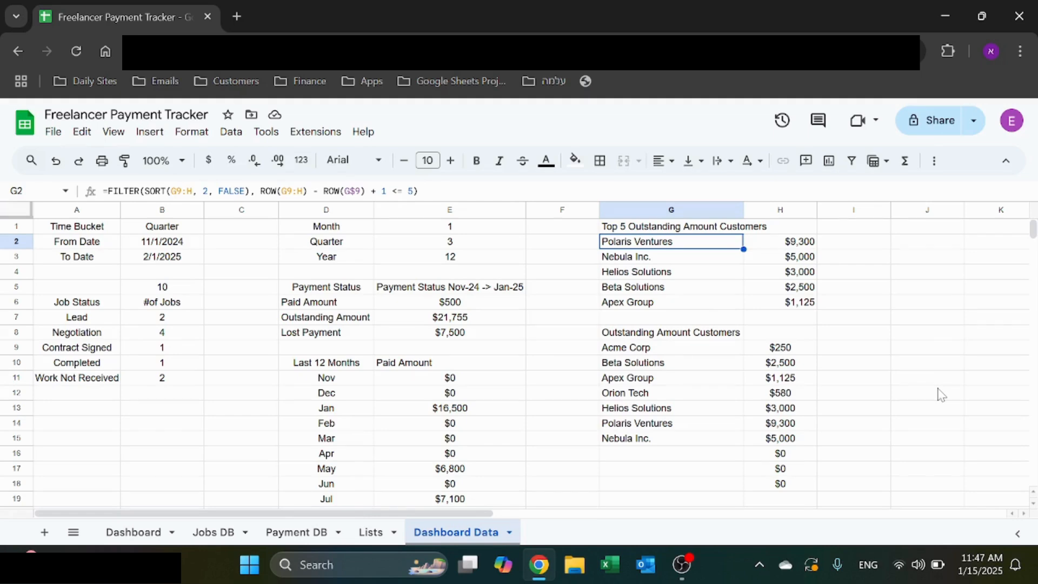
Step: Review the FILTER formula in G9 and the SUMIFS formula in H9 for the outstanding customers and their amounts
click(685, 349)
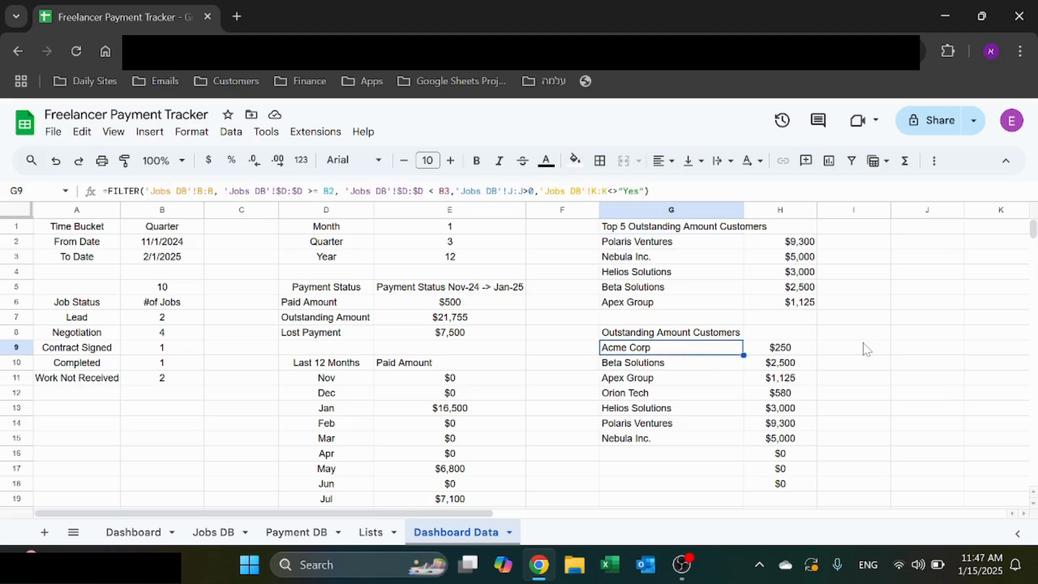
click(801, 350)
click(708, 348)
click(791, 336)
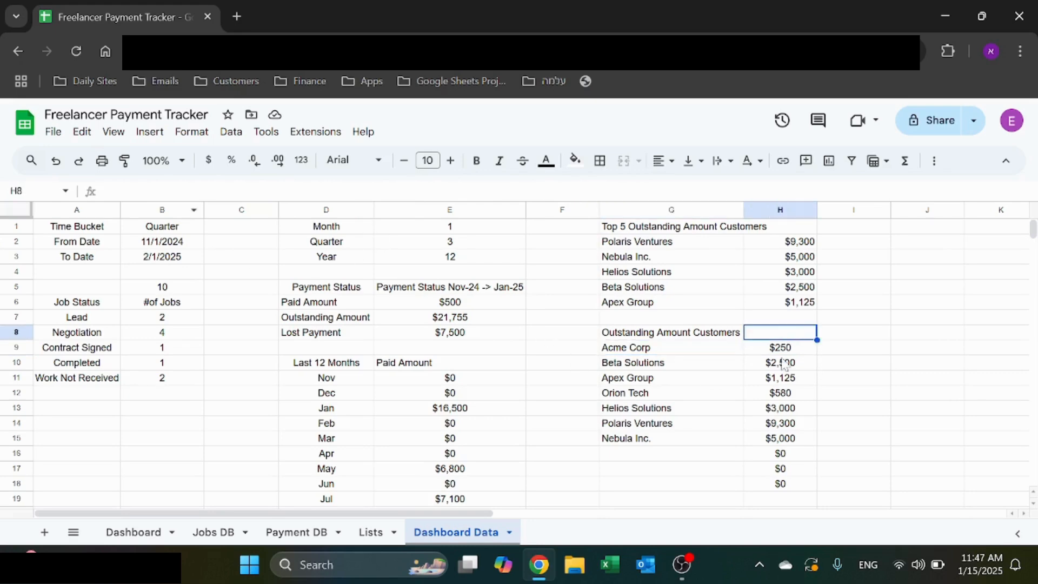
click(787, 364)
click(789, 350)
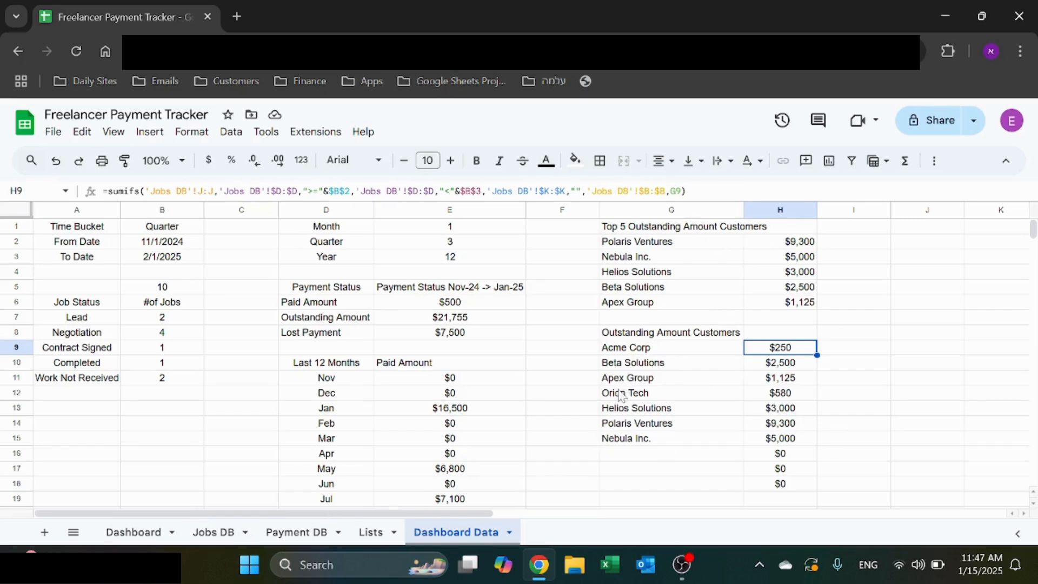
Step: Look over the charts on the Dashboard sheet and select the empty cell L8 beside them
click(130, 533)
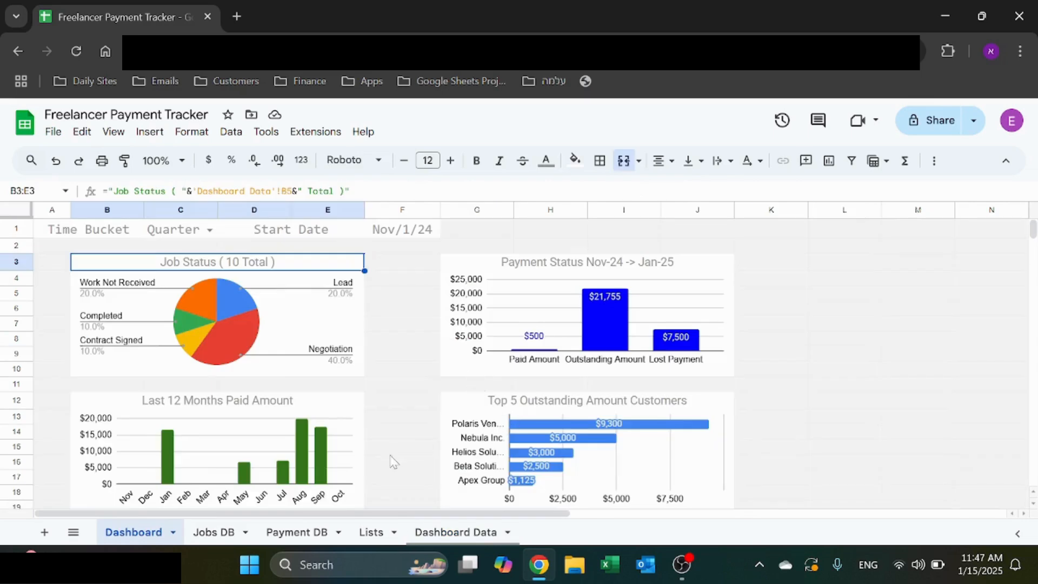
scroll(561, 408, down, 3)
scroll(561, 408, up, 3)
click(880, 339)
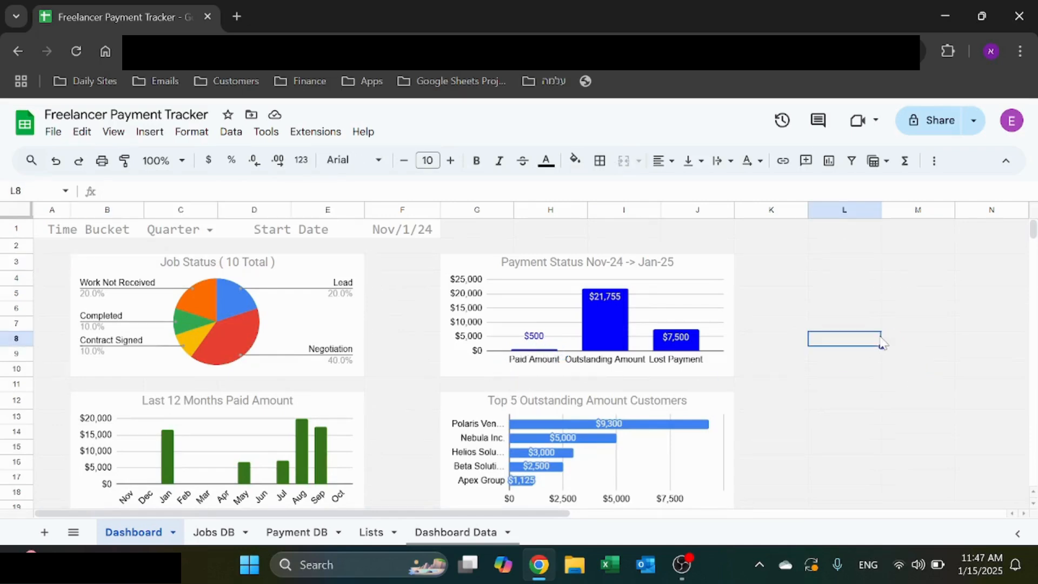